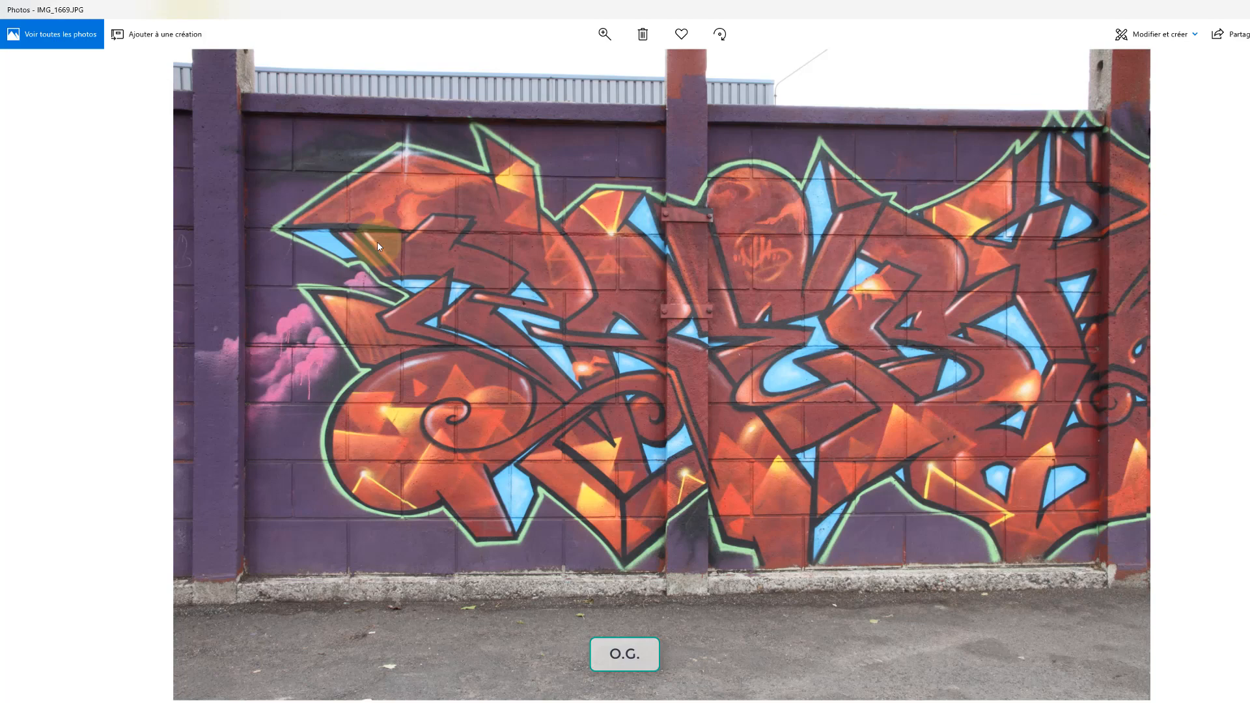
# Compare the overlapping graffiti wall photos IMG_1669.JPG and IMG_1670.JPG
pyautogui.press('Right')
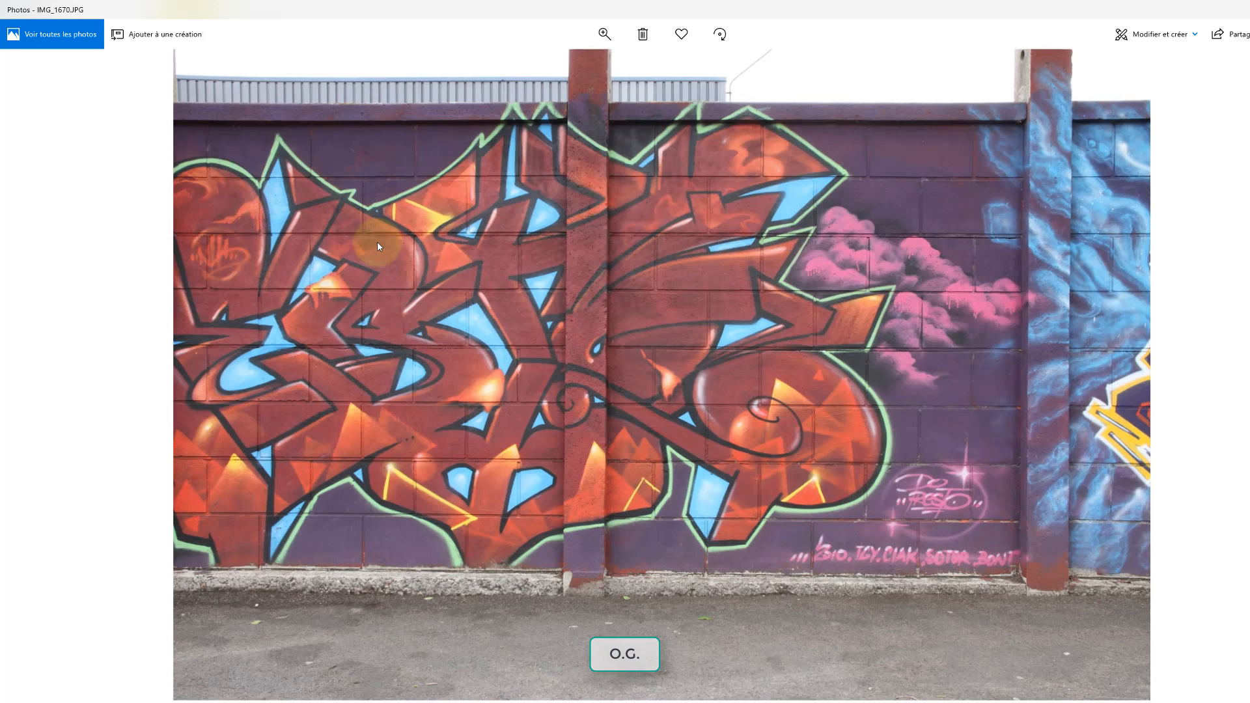
pyautogui.press('Left')
pyautogui.press('Right')
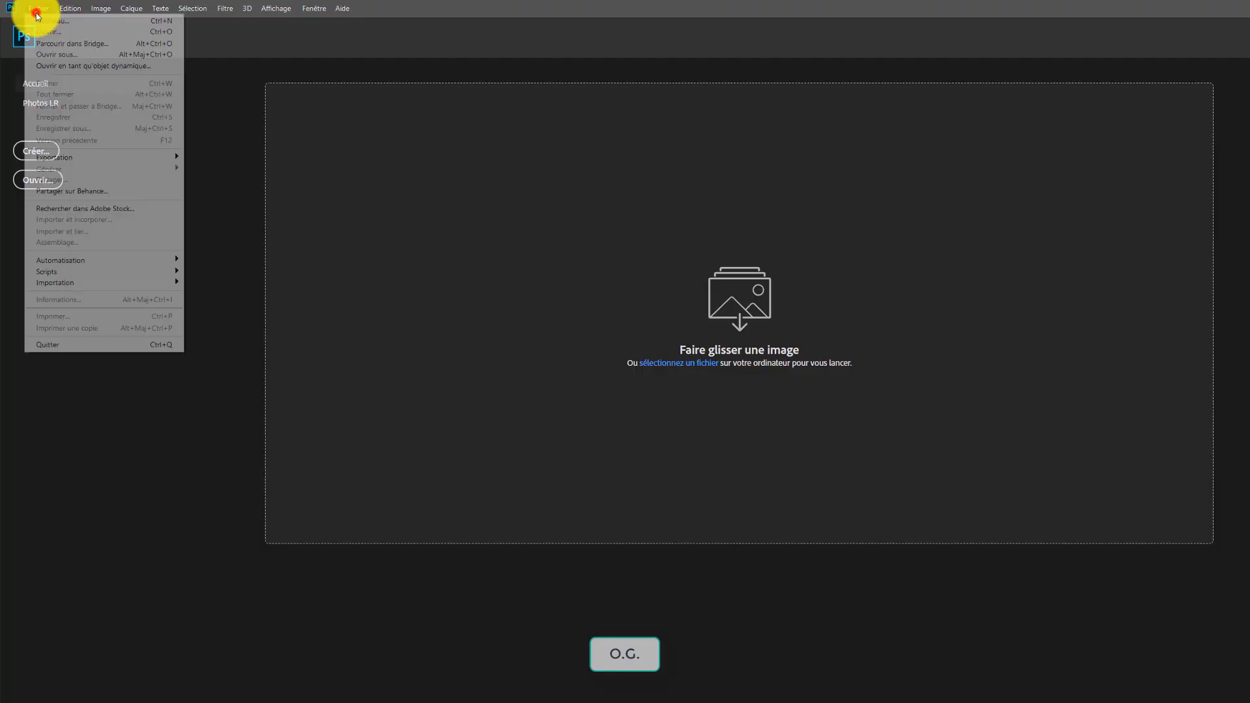
# Open IMG_1669.JPG and IMG_1670.JPG together in Photoshop and check both documents
pyautogui.click(56, 34)
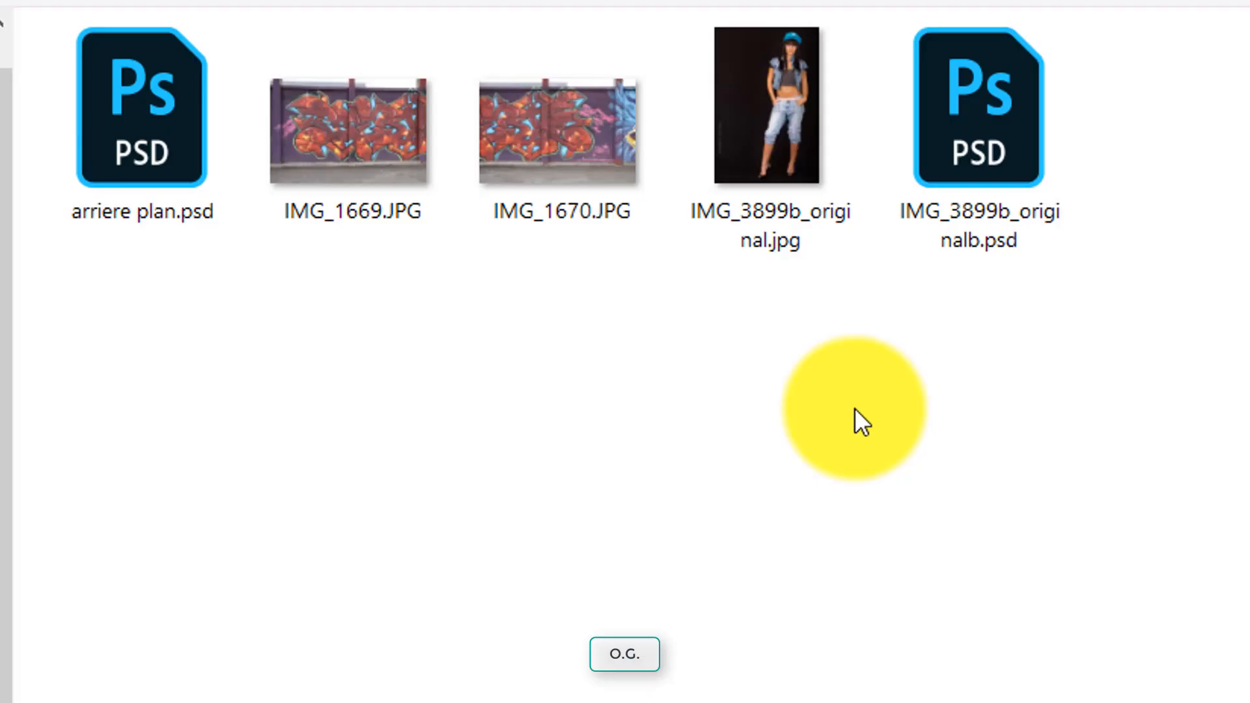
pyautogui.click(363, 187)
pyautogui.keyDown('ctrl'); pyautogui.click(542, 210); pyautogui.keyUp('ctrl')
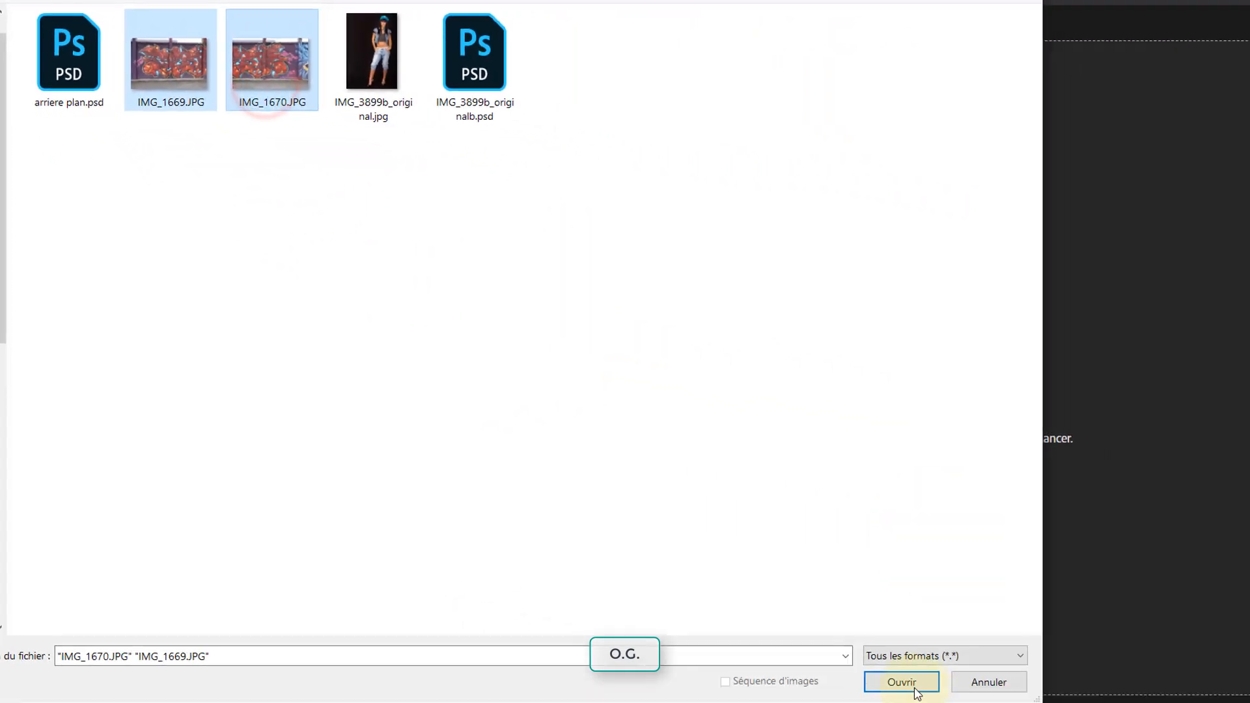
pyautogui.click(912, 685)
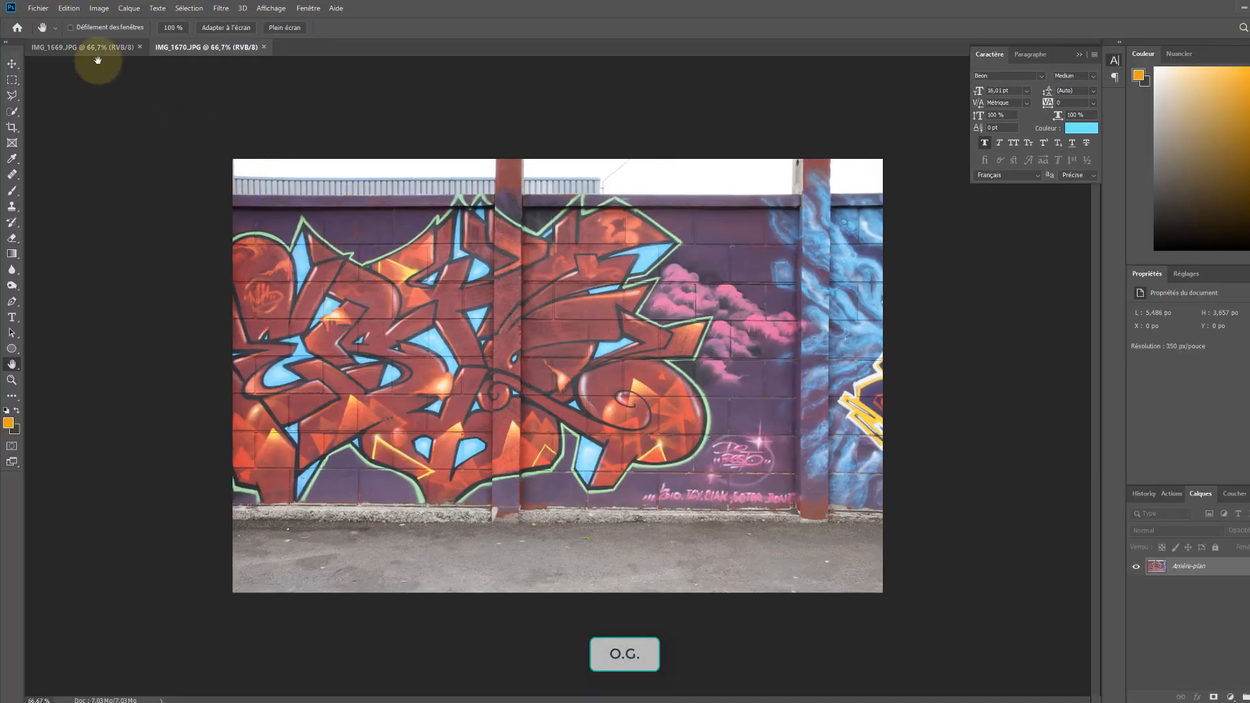
pyautogui.click(87, 49)
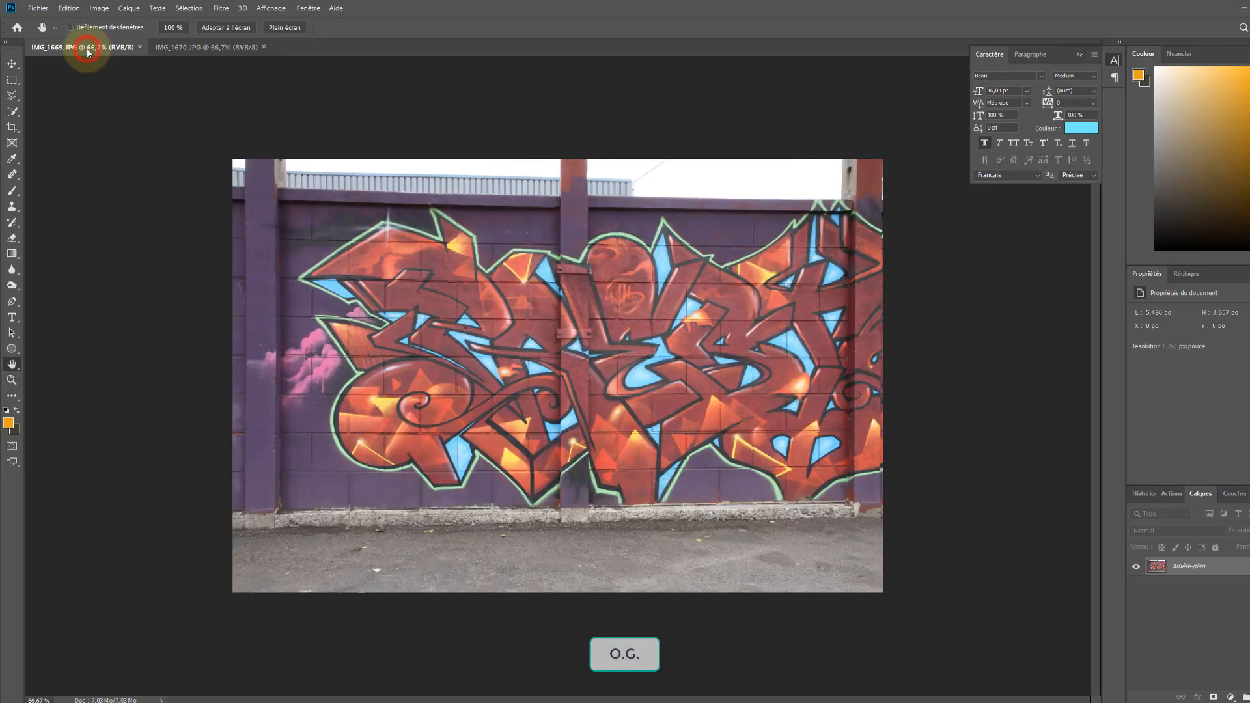
pyautogui.click(201, 49)
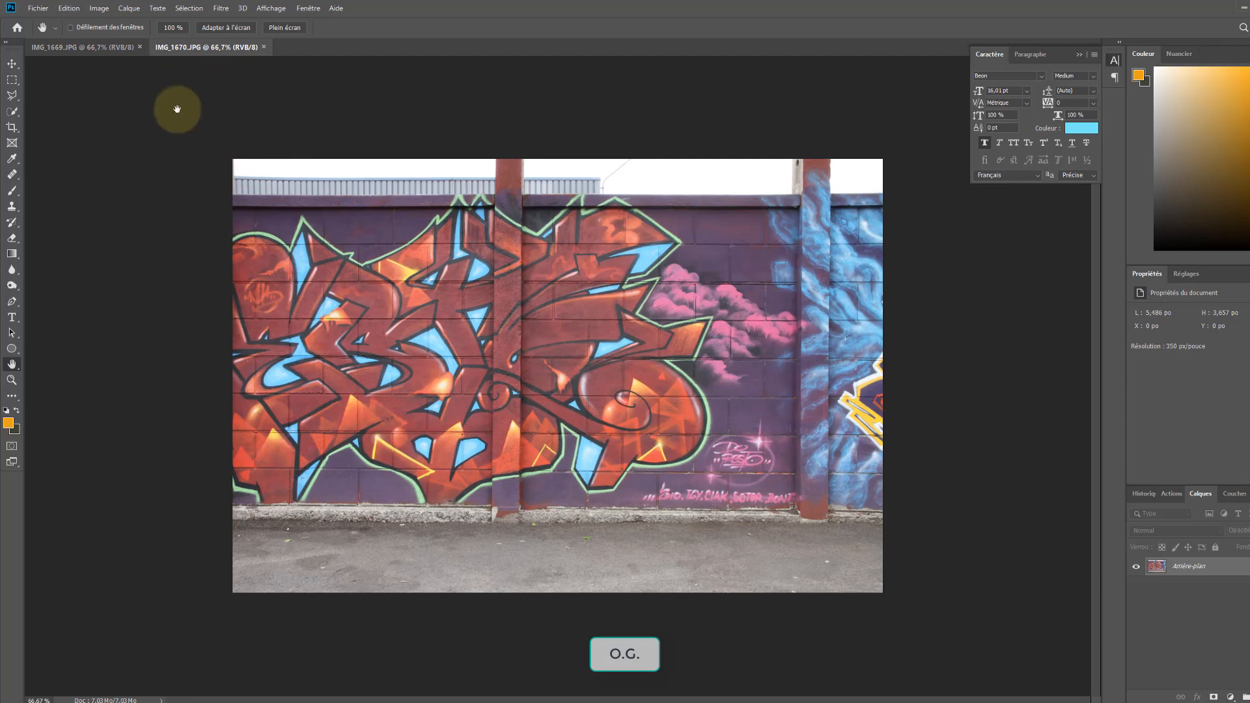
# Assemble the two open photos into a panorama using Photomerge with Auto layout and image blending, and merge the resulting layers
pyautogui.click(39, 8)
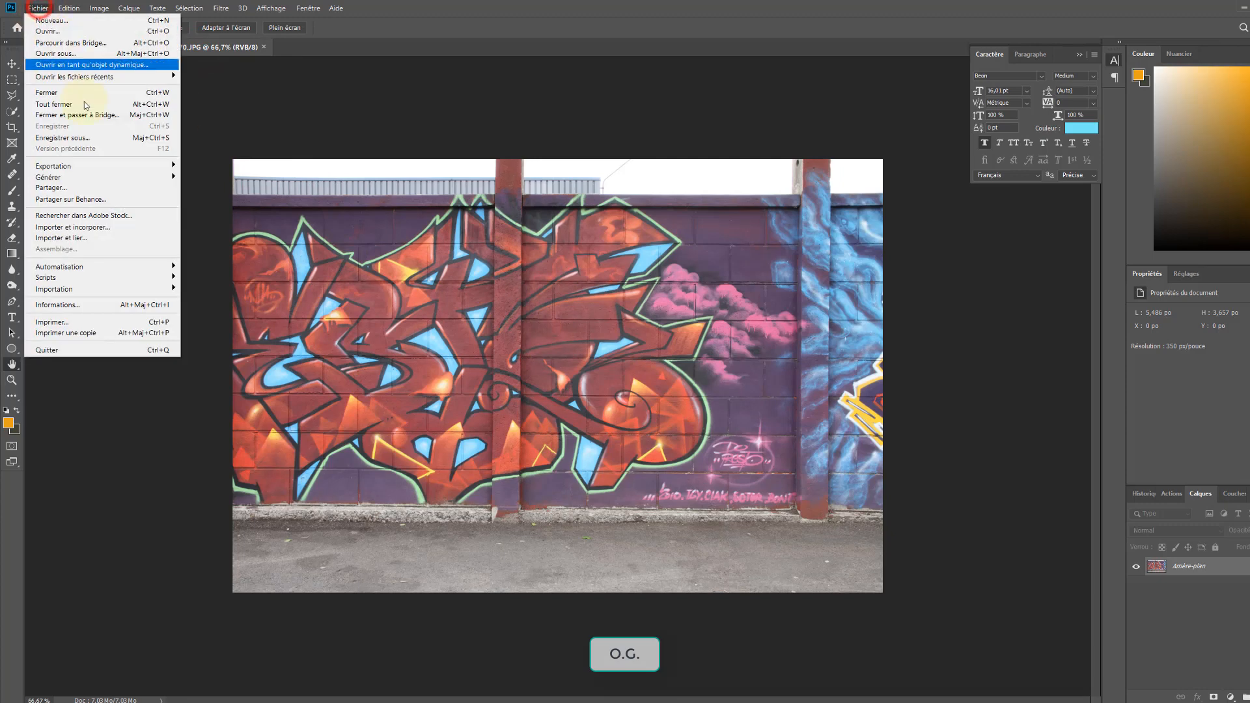
pyautogui.click(91, 267)
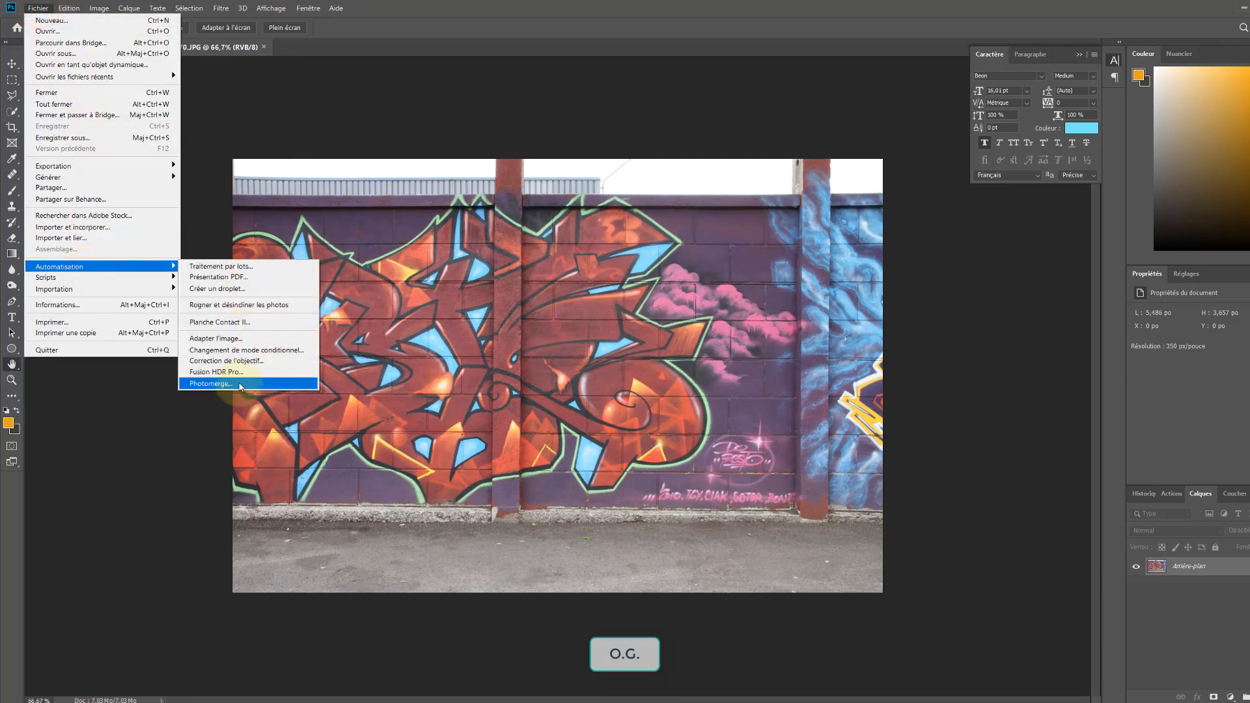
pyautogui.click(218, 384)
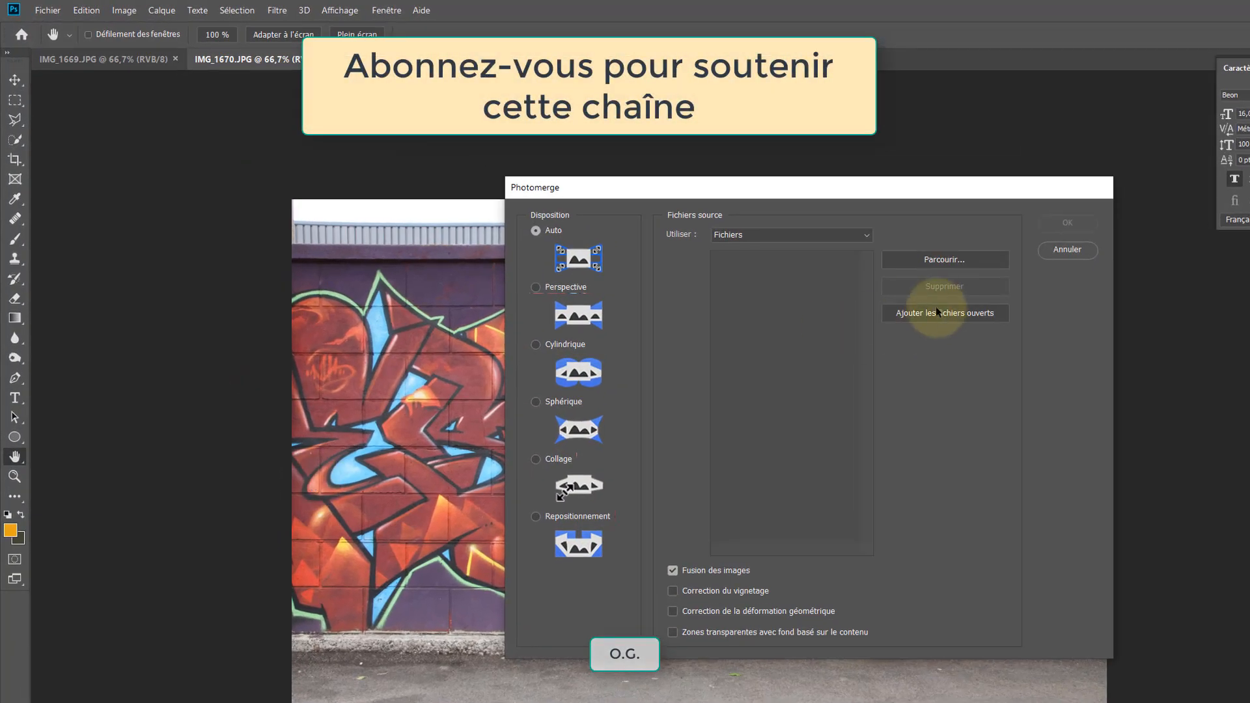
pyautogui.click(956, 313)
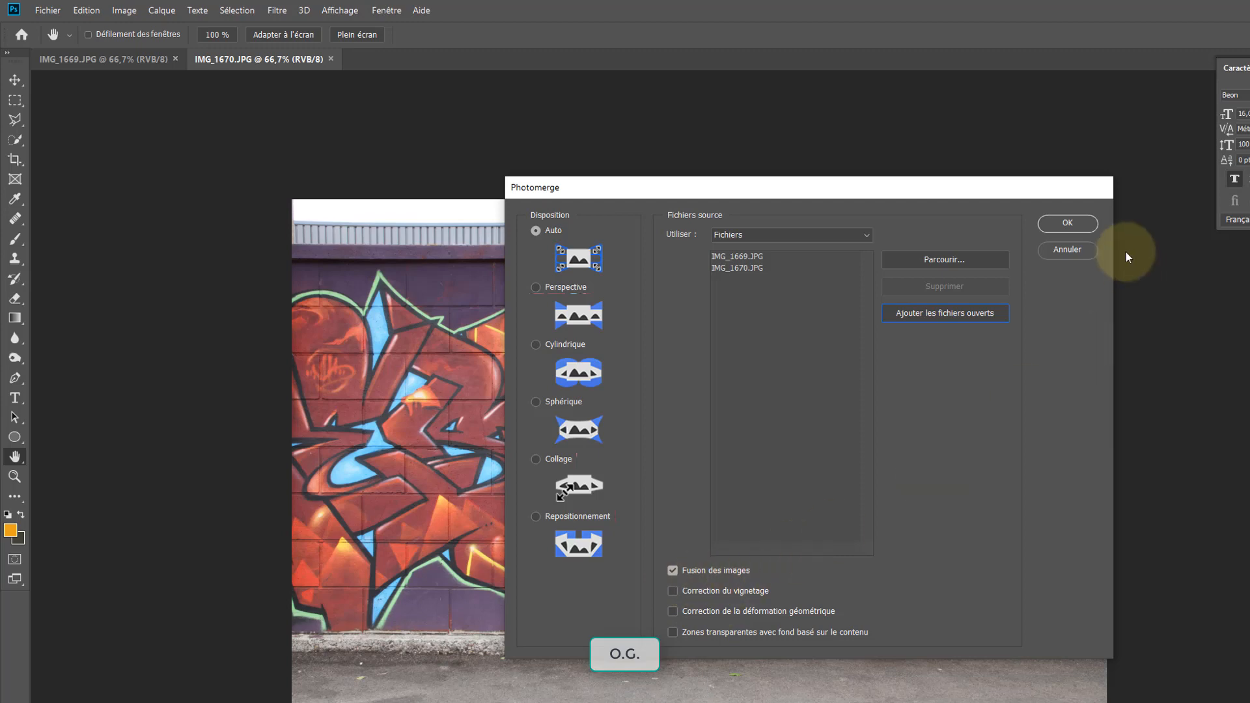
pyautogui.click(1080, 223)
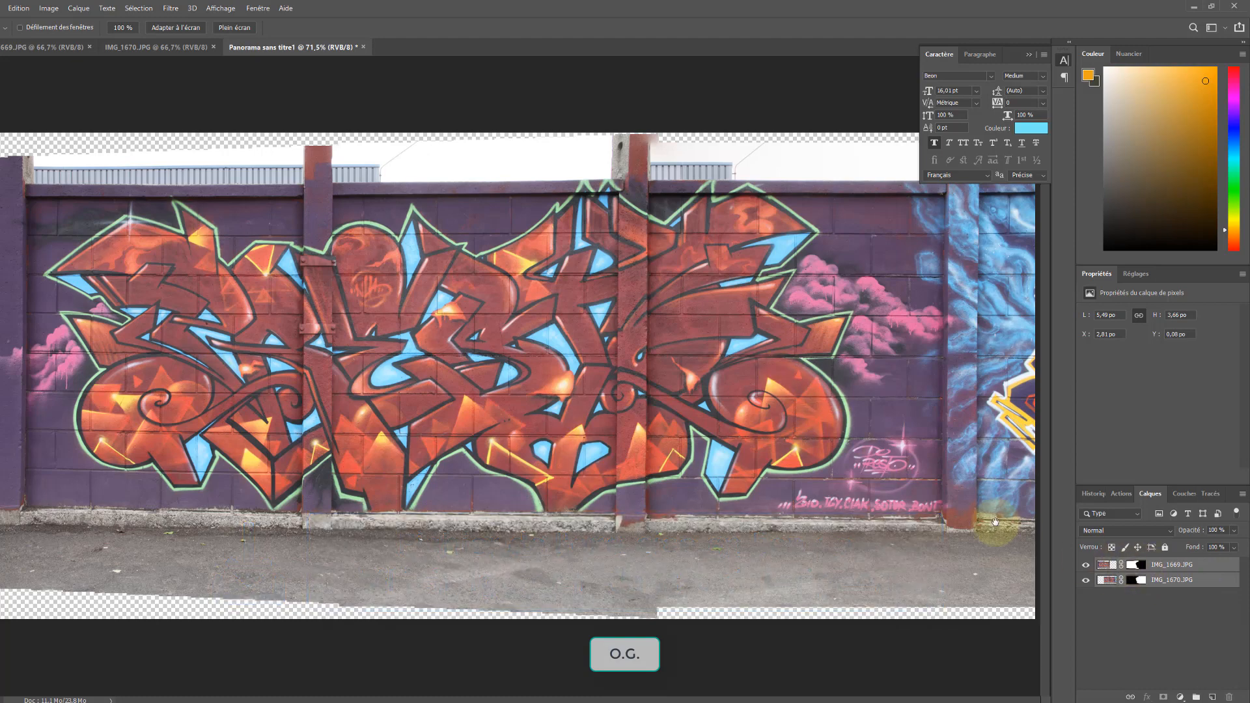
pyautogui.rightClick(1181, 573)
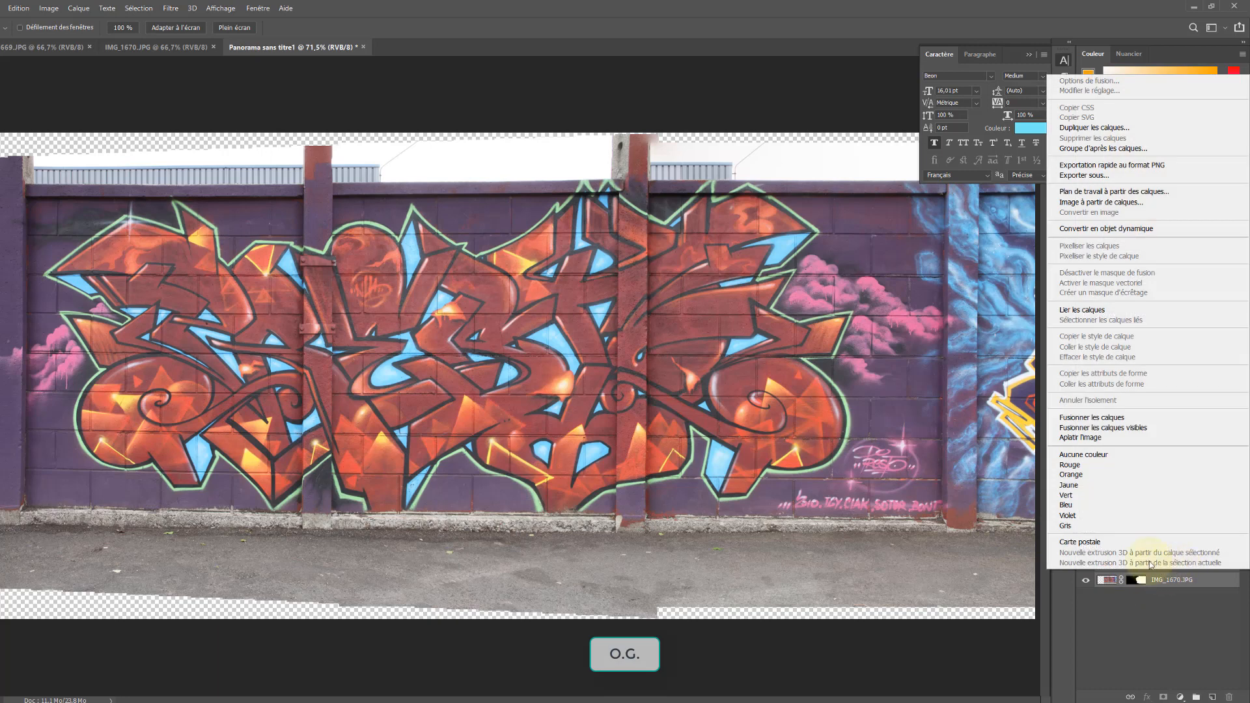
pyautogui.click(1117, 420)
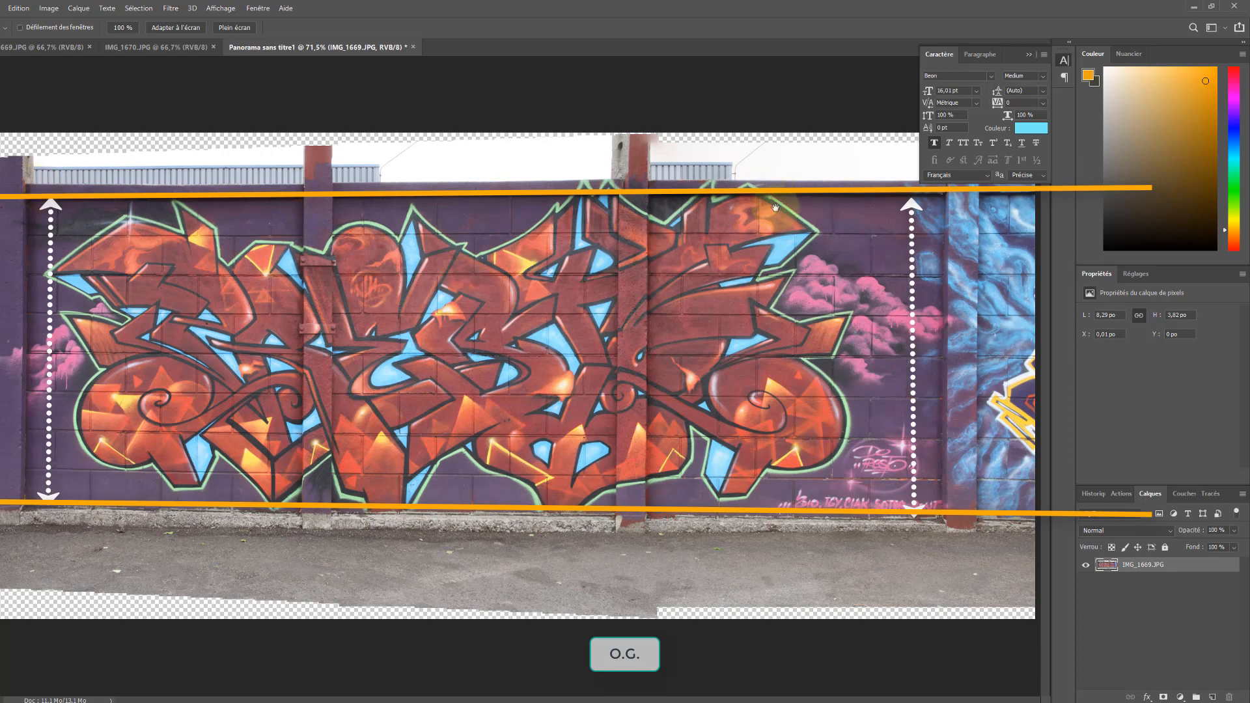
# Straighten the panorama in the Camera Raw filter using Transform guides along the wall's top and bottom edges and its left and right pillars
pyautogui.click(176, 8)
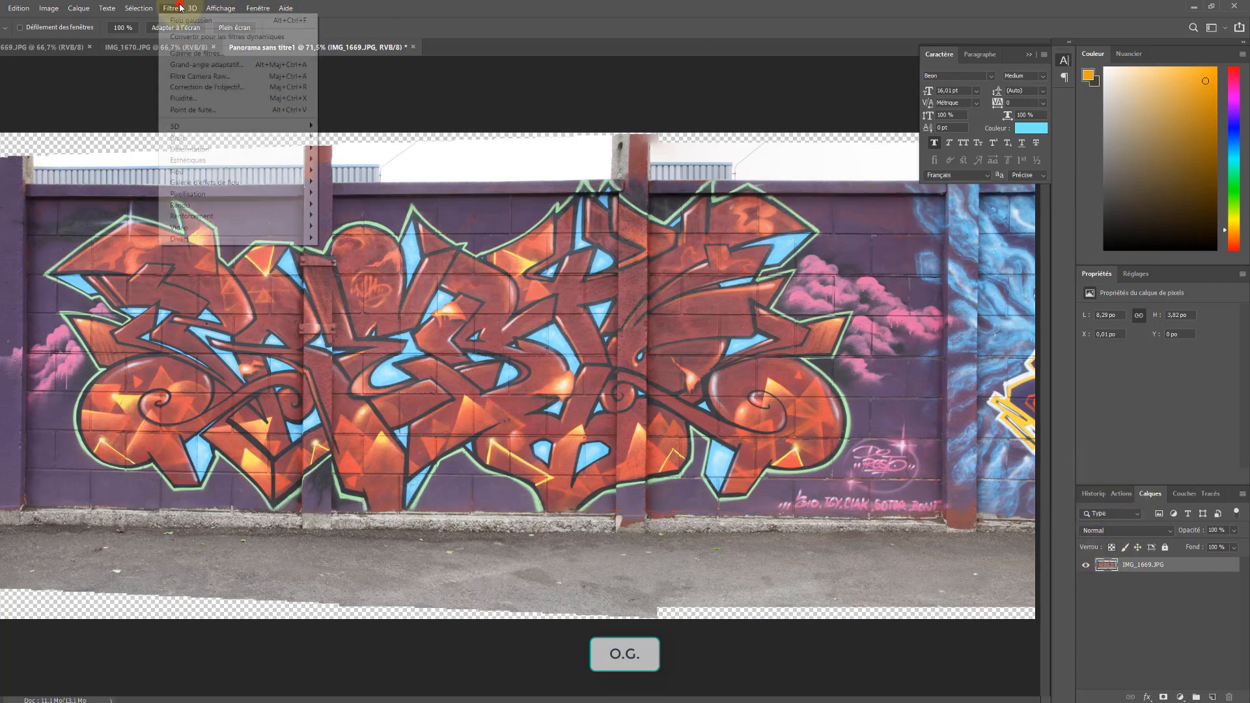
pyautogui.click(183, 78)
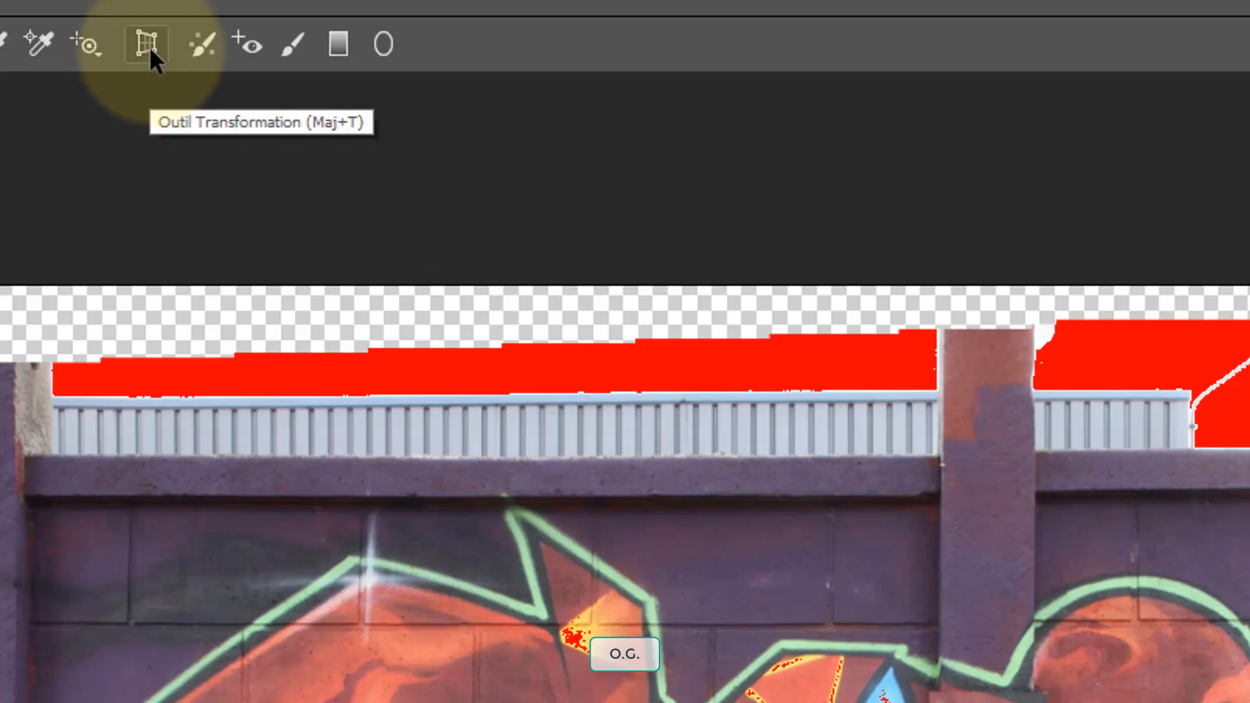
pyautogui.click(150, 46)
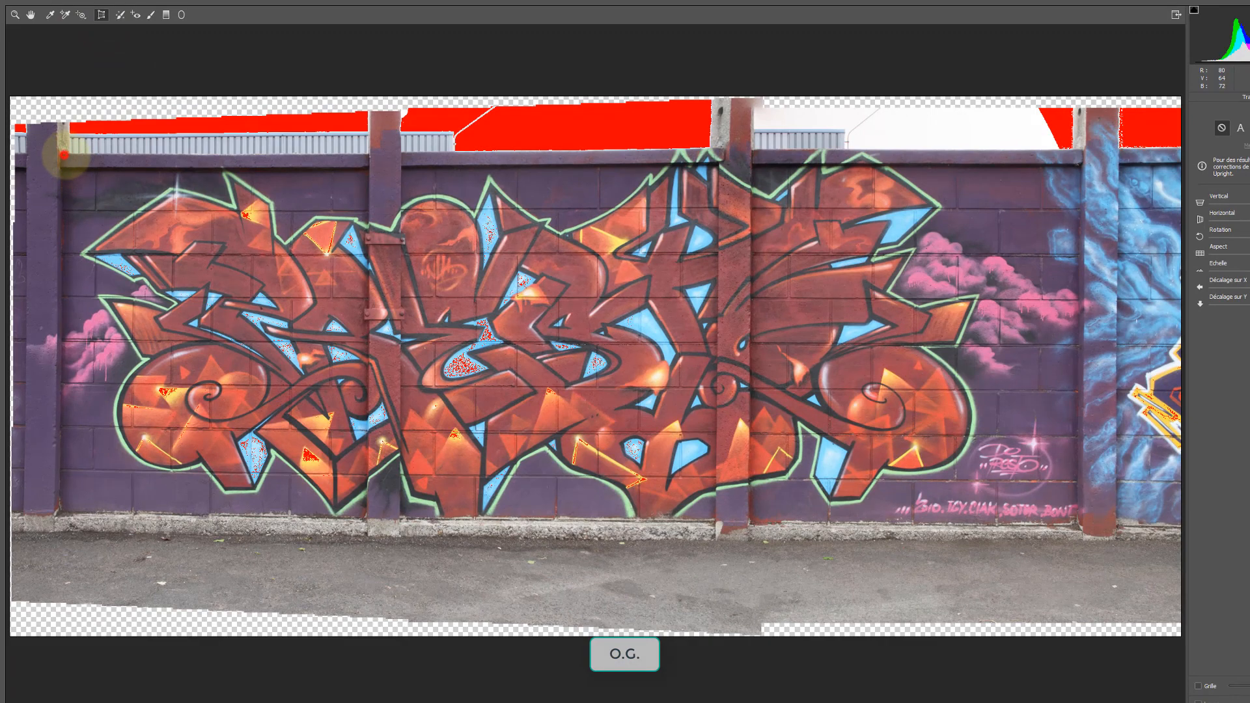
pyautogui.moveTo(63, 155); pyautogui.dragTo(1191, 151)
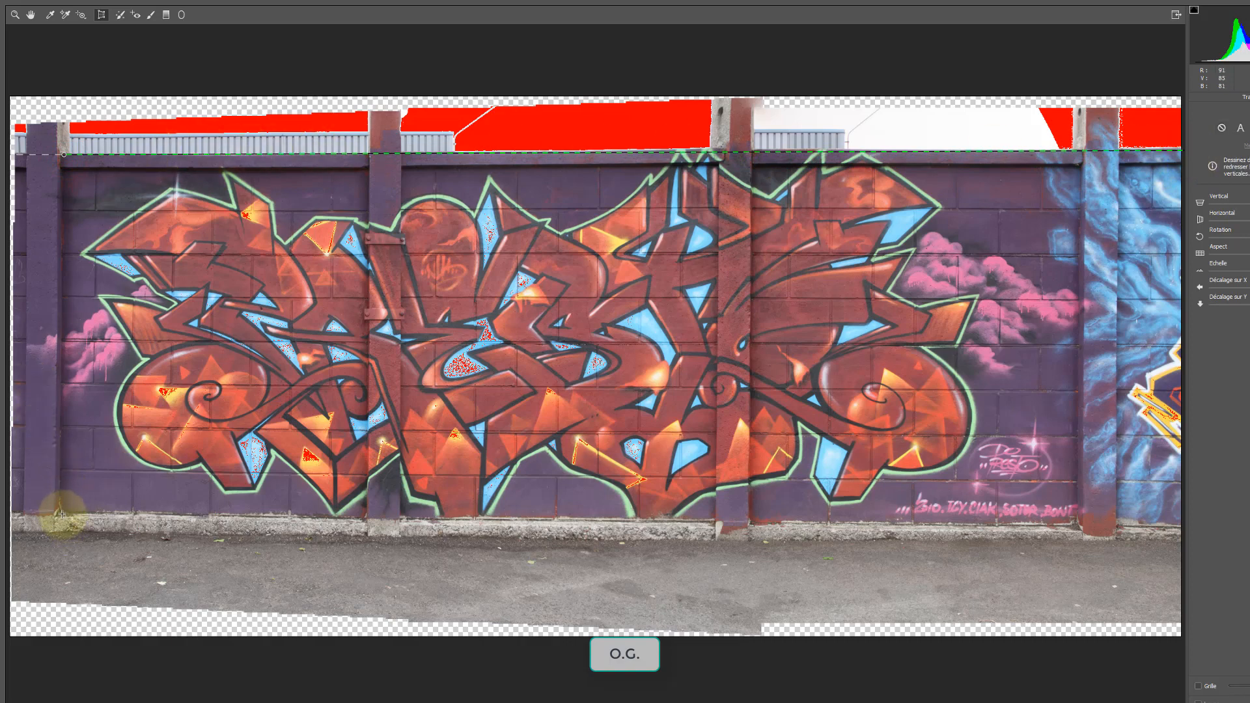
pyautogui.moveTo(61, 515); pyautogui.dragTo(1183, 529)
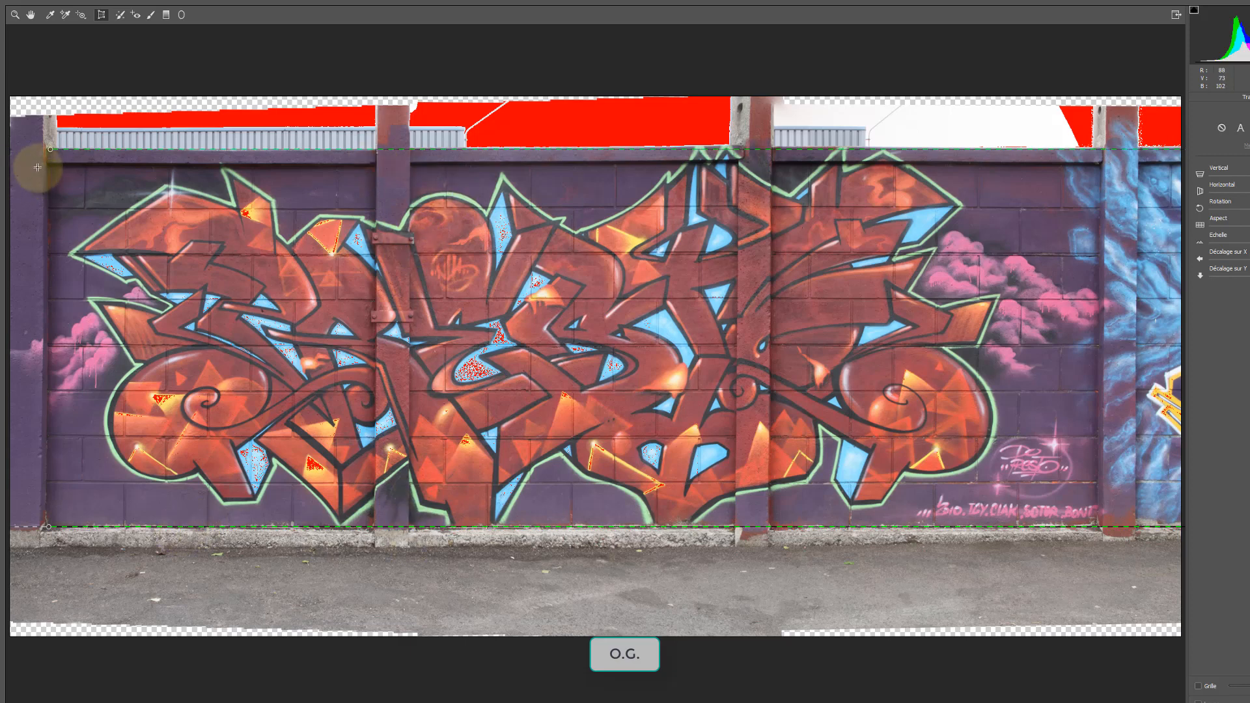
pyautogui.moveTo(44, 161); pyautogui.dragTo(39, 686)
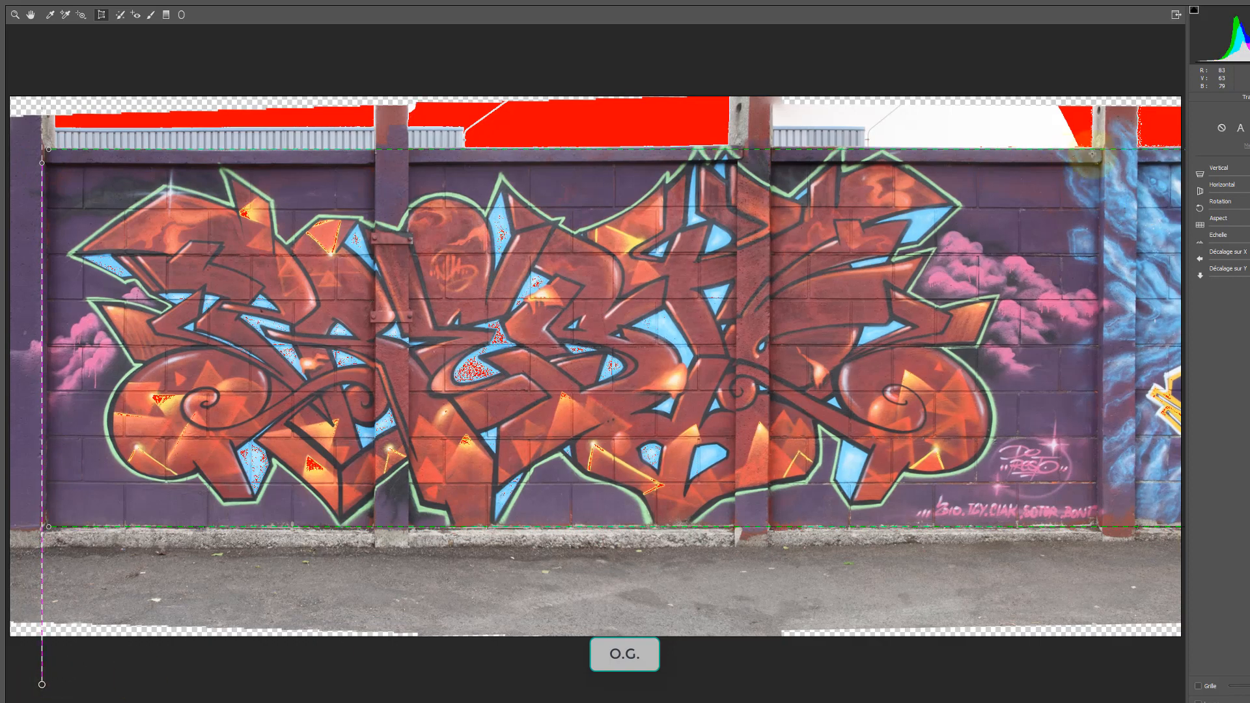
pyautogui.moveTo(1105, 163); pyautogui.dragTo(1105, 575)
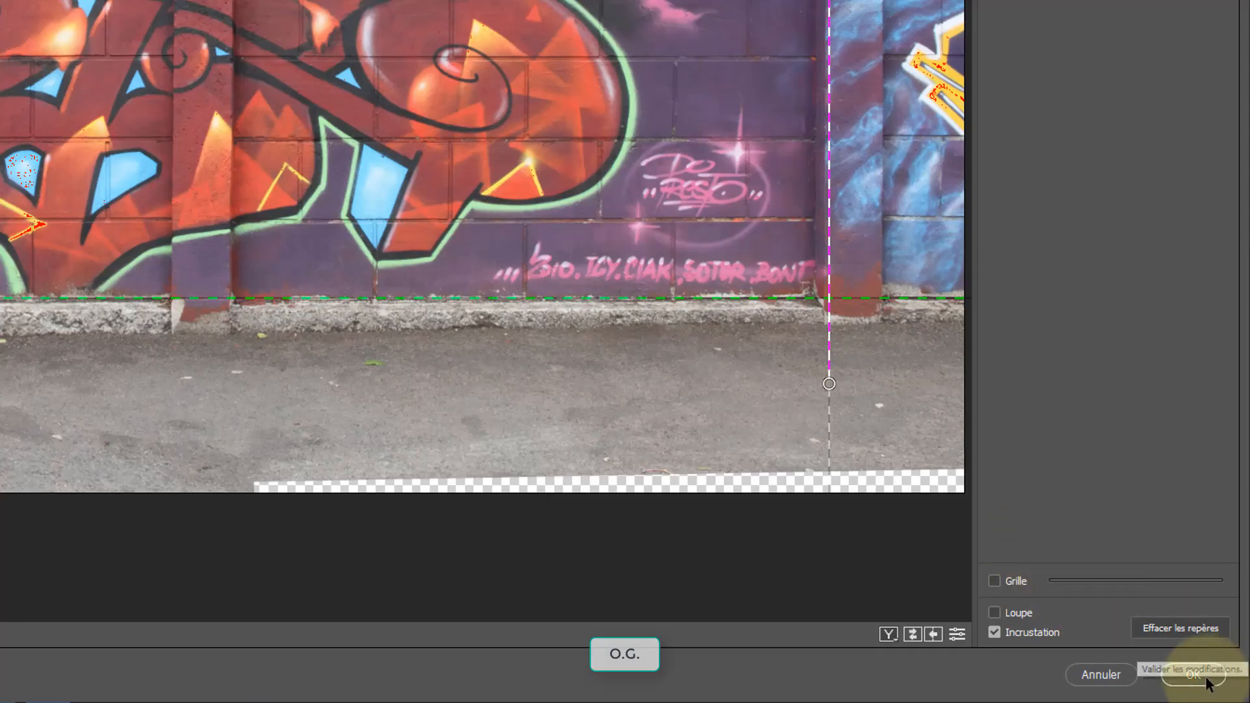
pyautogui.click(1205, 676)
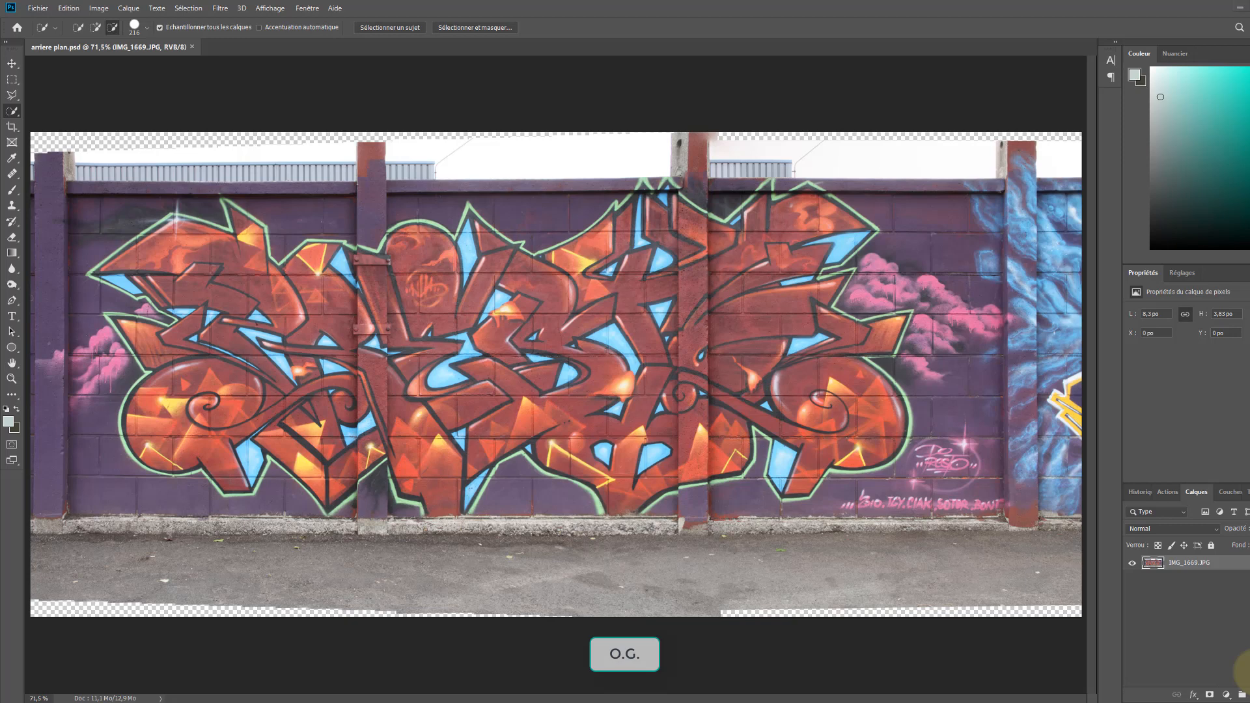
# Open the studio portrait IMG_3899b_original.jpg alongside the wall background document
pyautogui.click(38, 8)
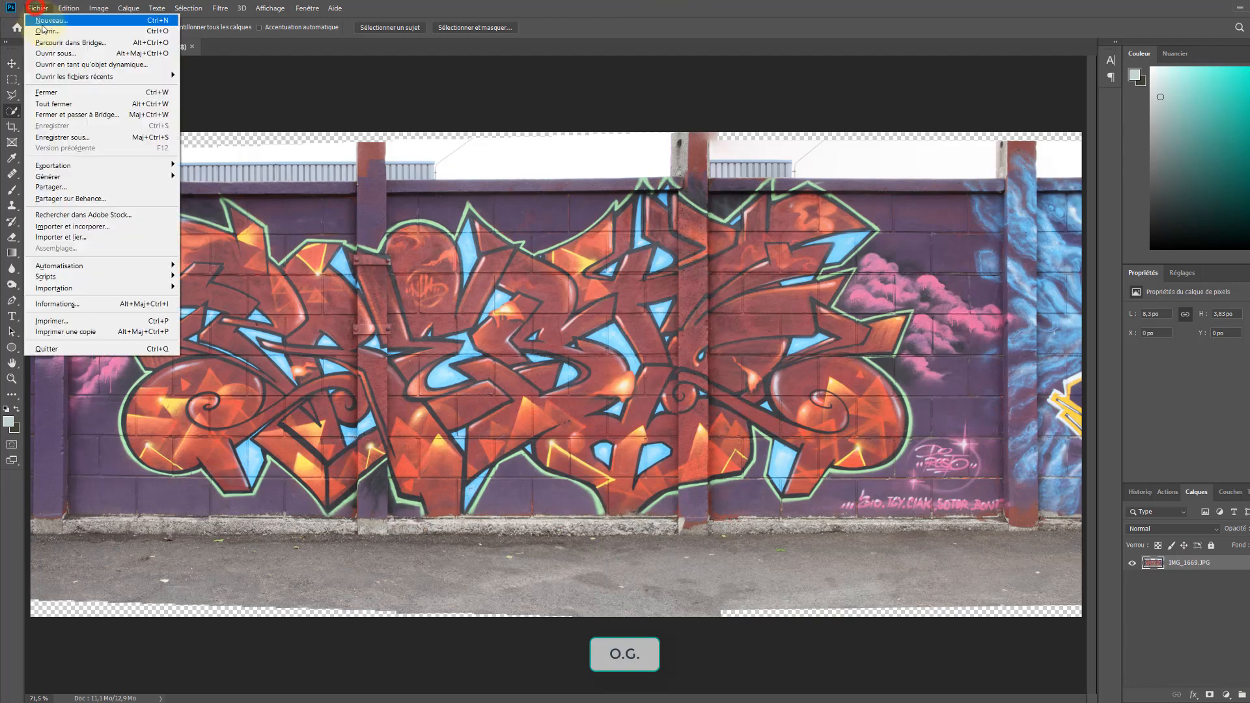
pyautogui.click(44, 30)
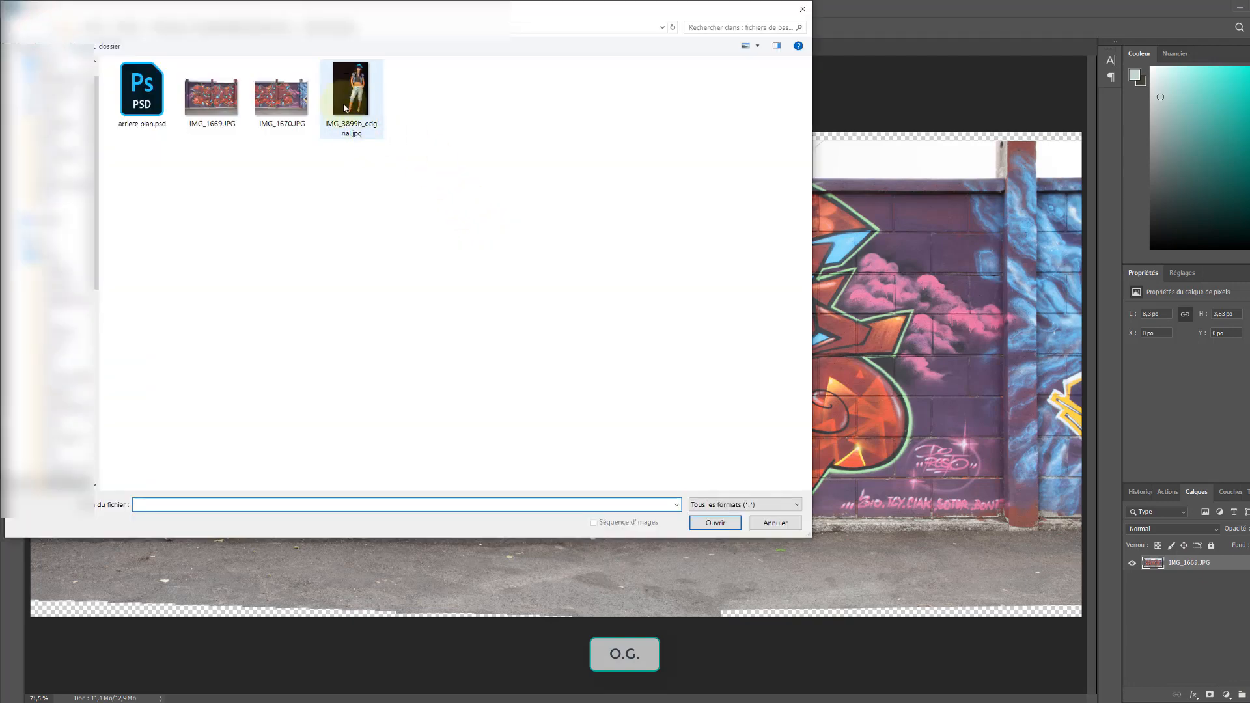
pyautogui.doubleClick(351, 89)
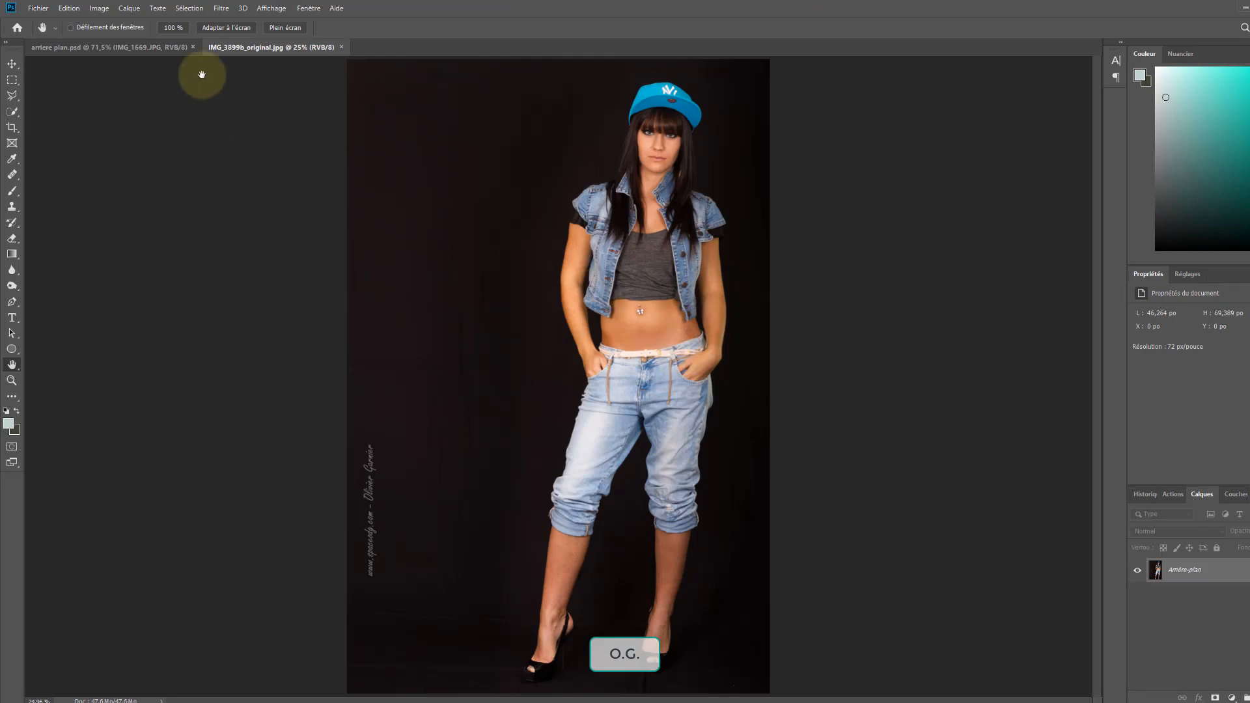
# Try to select the woman with the automatic Subject selection
pyautogui.click(189, 7)
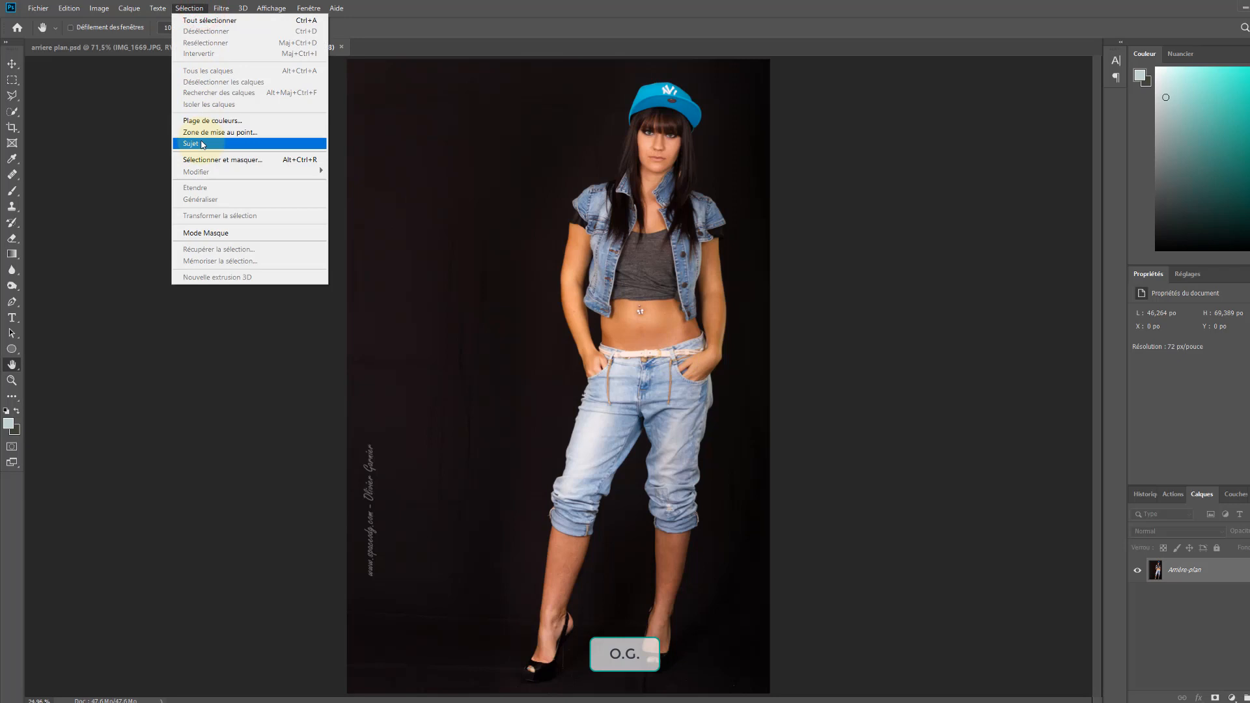
pyautogui.click(203, 144)
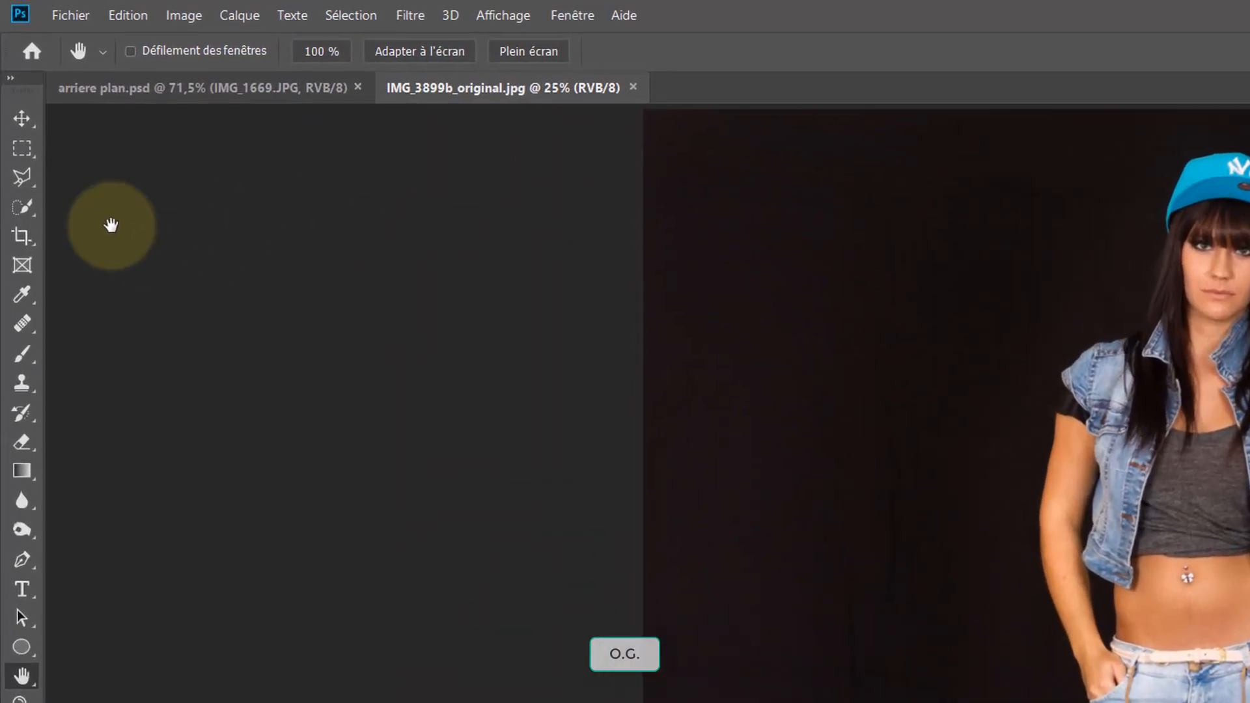
# Select the woman from her cap down to her jeans with the Quick Selection tool in add mode, using a 216 px brush
pyautogui.click(25, 210)
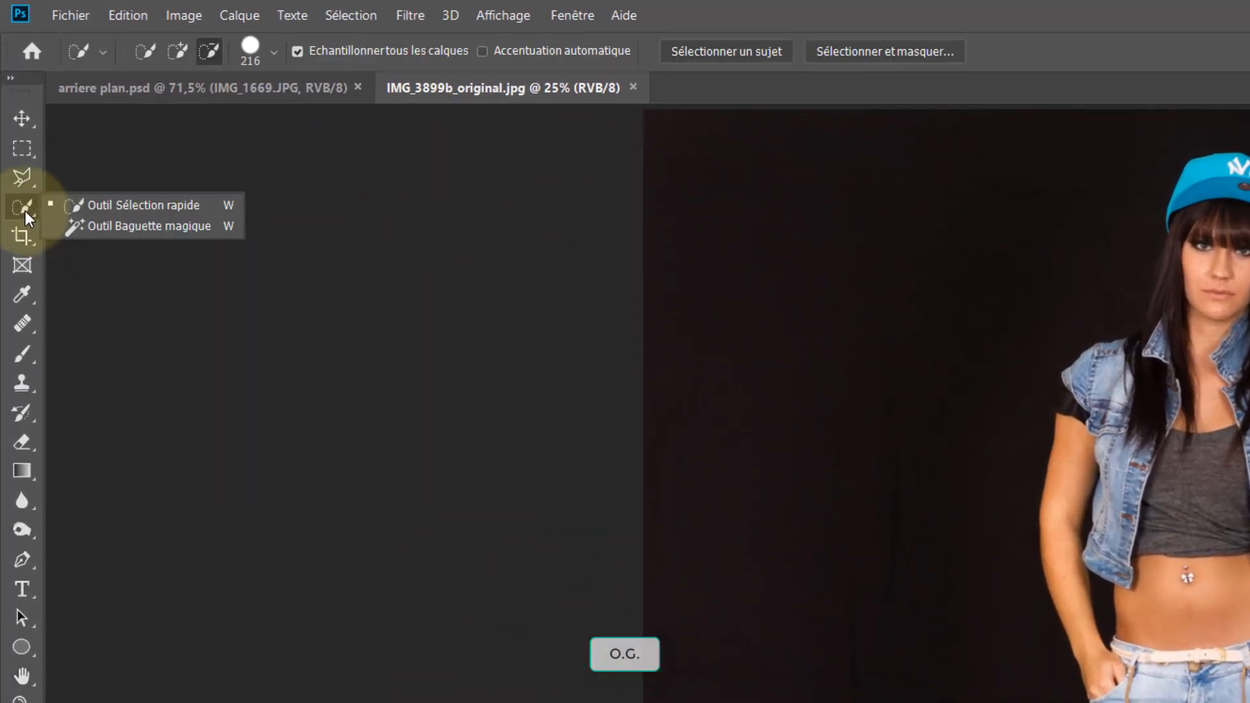
pyautogui.click(135, 206)
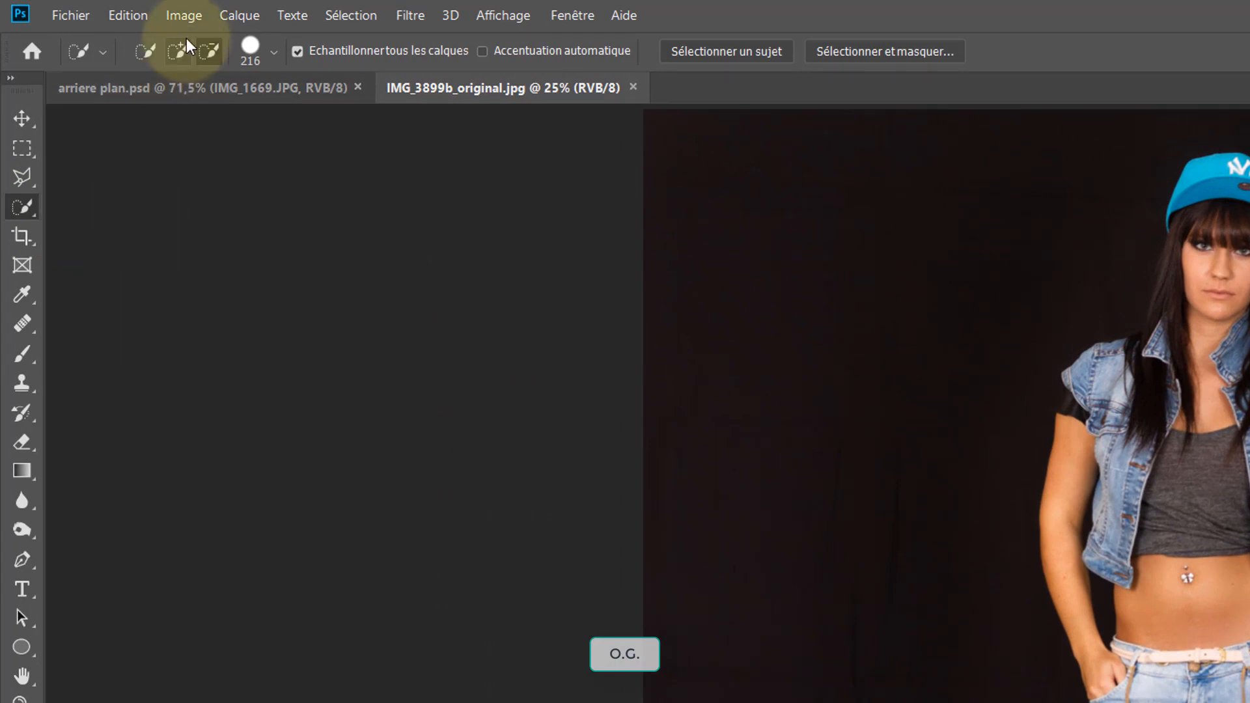
pyautogui.click(177, 52)
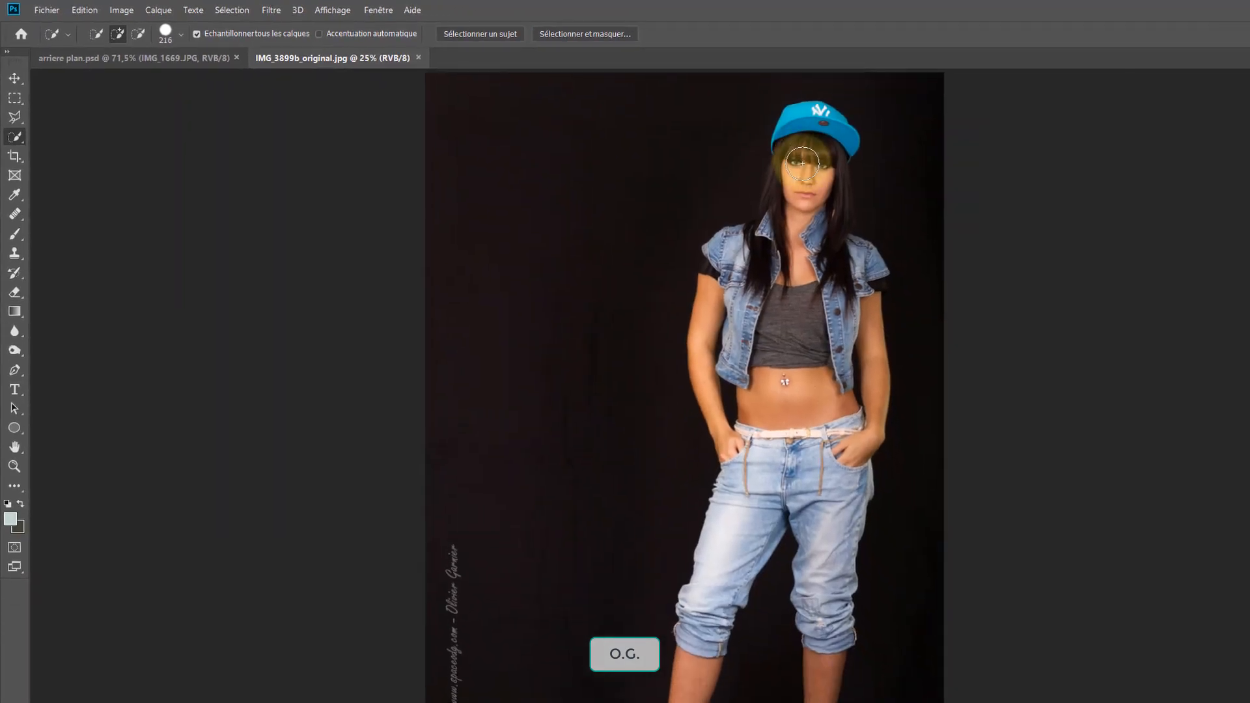
pyautogui.moveTo(1216, 247); pyautogui.dragTo(1226, 248)
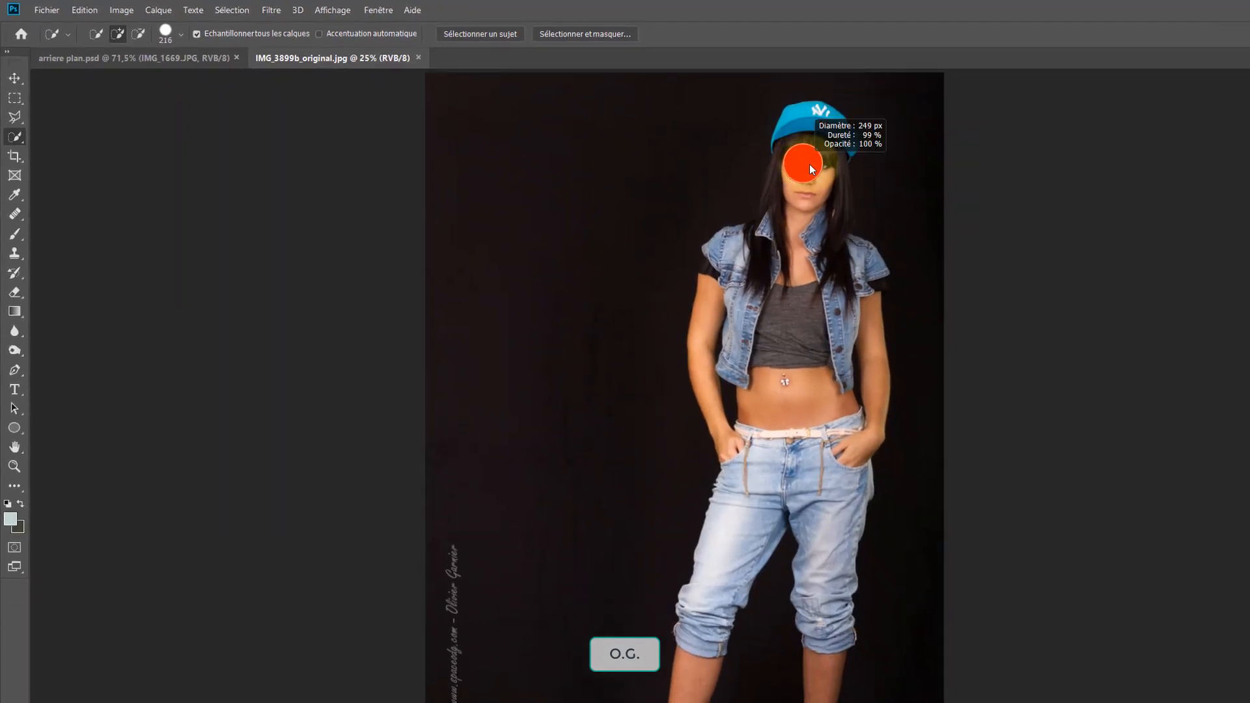
pyautogui.moveTo(818, 167); pyautogui.dragTo(806, 170)
pyautogui.click(813, 126)
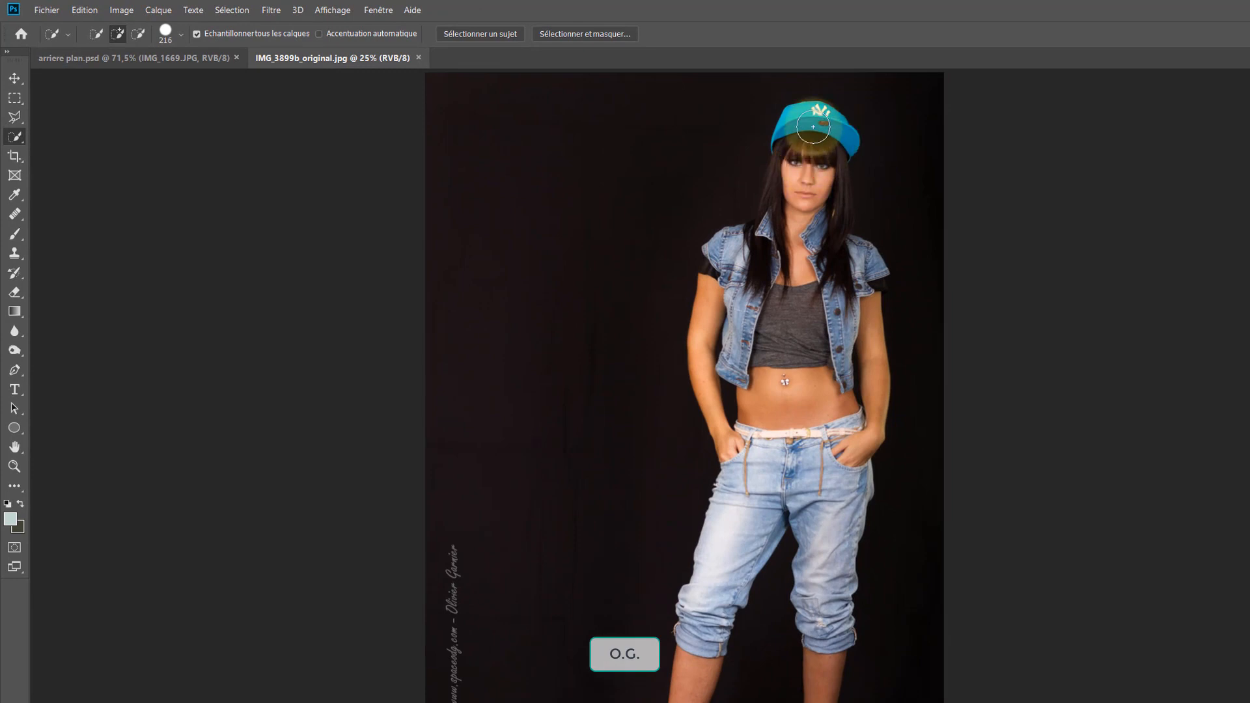
pyautogui.moveTo(804, 163)
pyautogui.mouseDown()
pyautogui.moveTo(808, 196)
pyautogui.moveTo(786, 241)
pyautogui.moveTo(824, 199)
pyautogui.moveTo(827, 313)
pyautogui.moveTo(790, 187)
pyautogui.moveTo(728, 281)
pyautogui.moveTo(720, 259)
pyautogui.mouseUp()
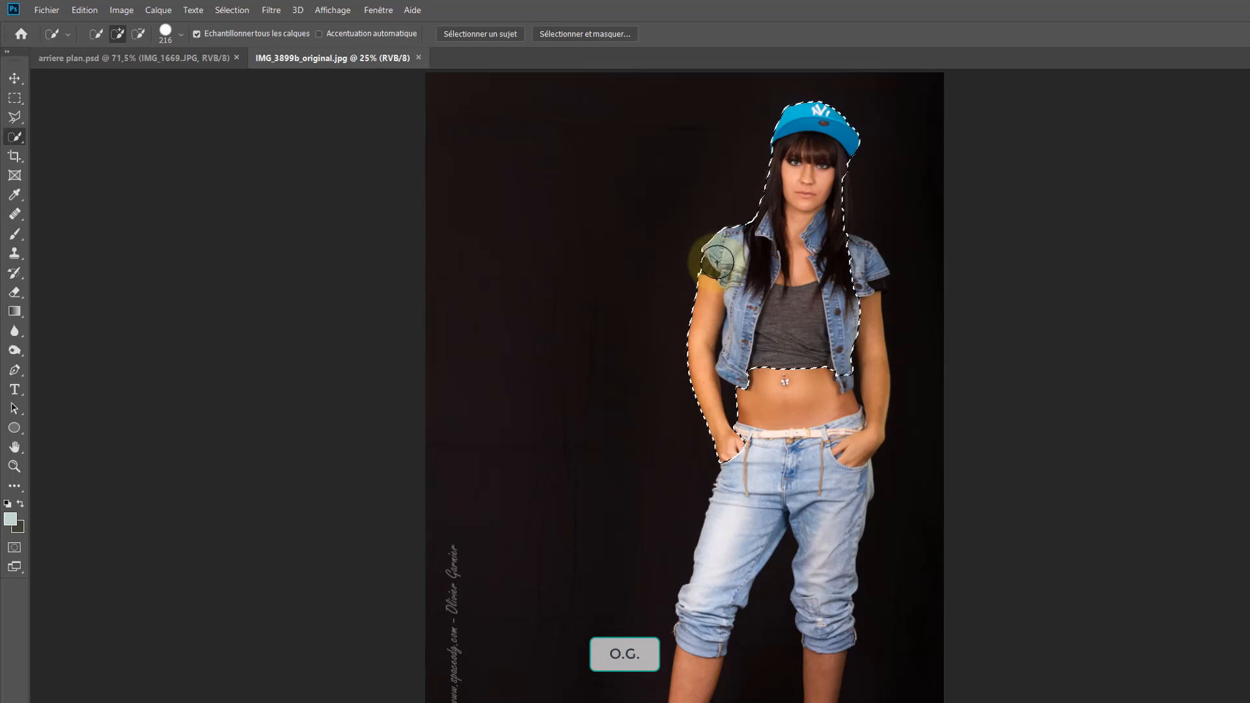
pyautogui.click(717, 263)
pyautogui.moveTo(771, 359); pyautogui.dragTo(761, 389)
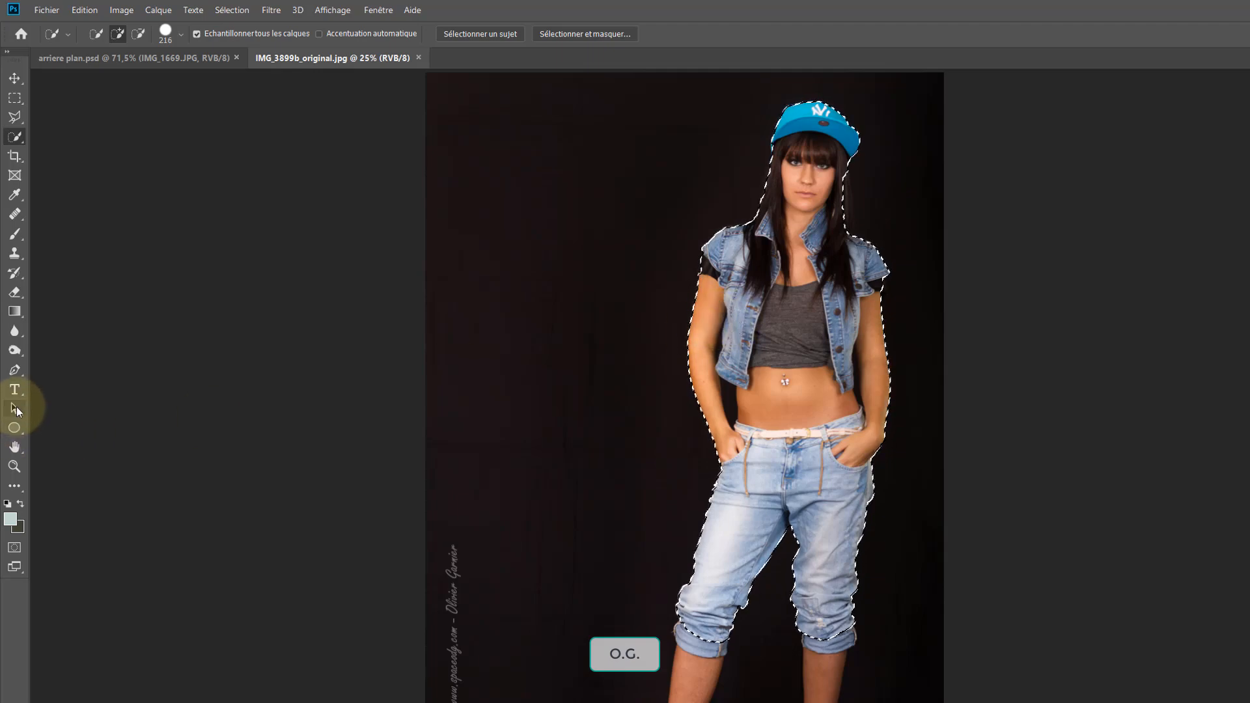
# Subtract the dark gap below the vest between her arm and waist on the image's left, using Quick Selection with a 29 px brush
pyautogui.click(14, 466)
pyautogui.moveTo(718, 342); pyautogui.dragTo(718, 342)
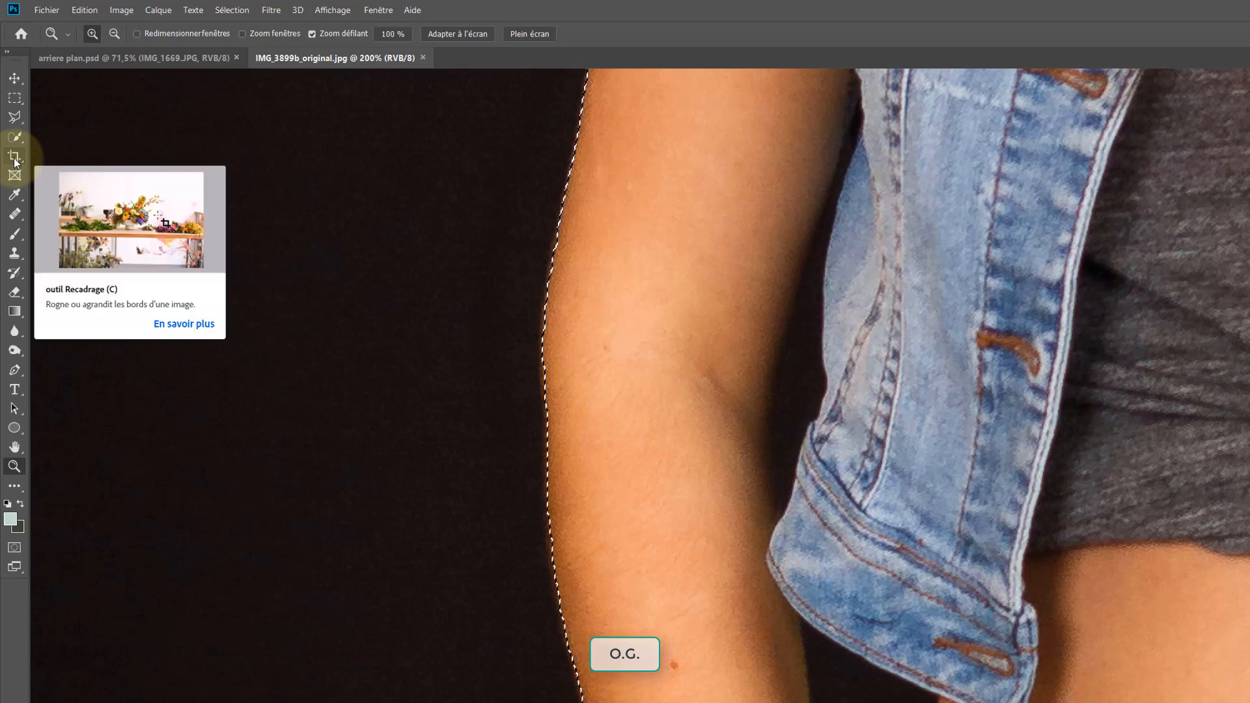
pyautogui.click(17, 135)
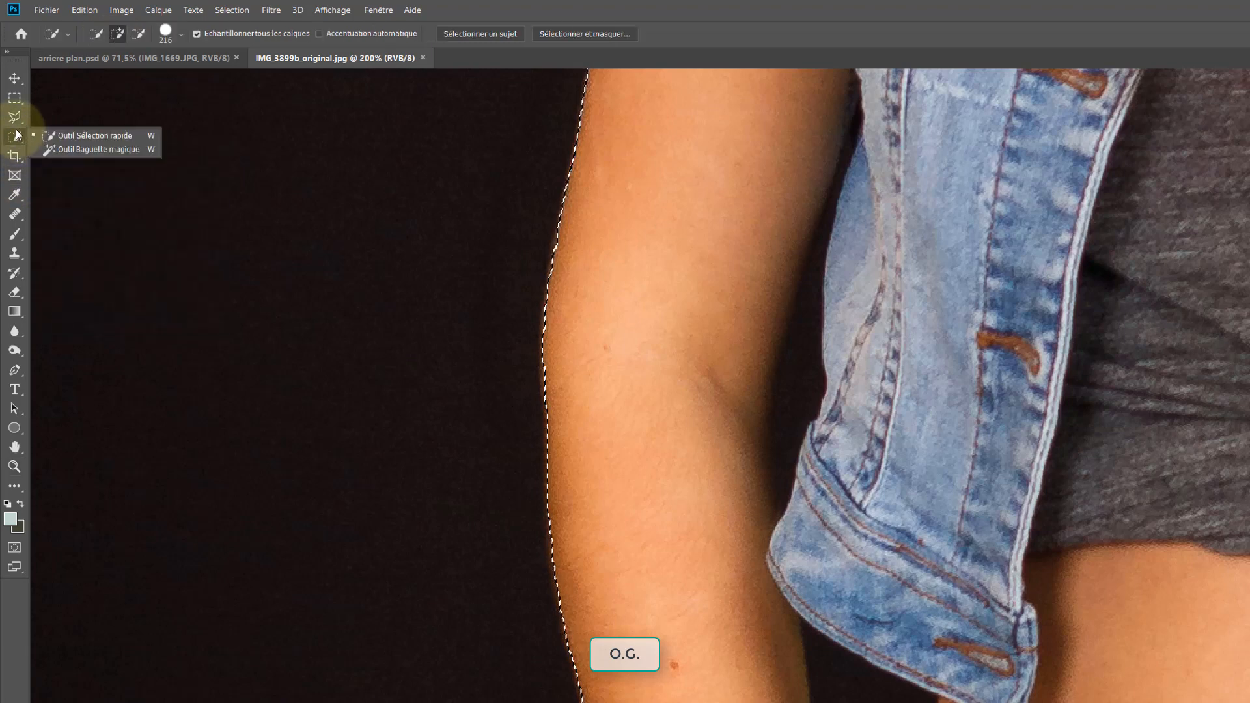
pyautogui.click(98, 133)
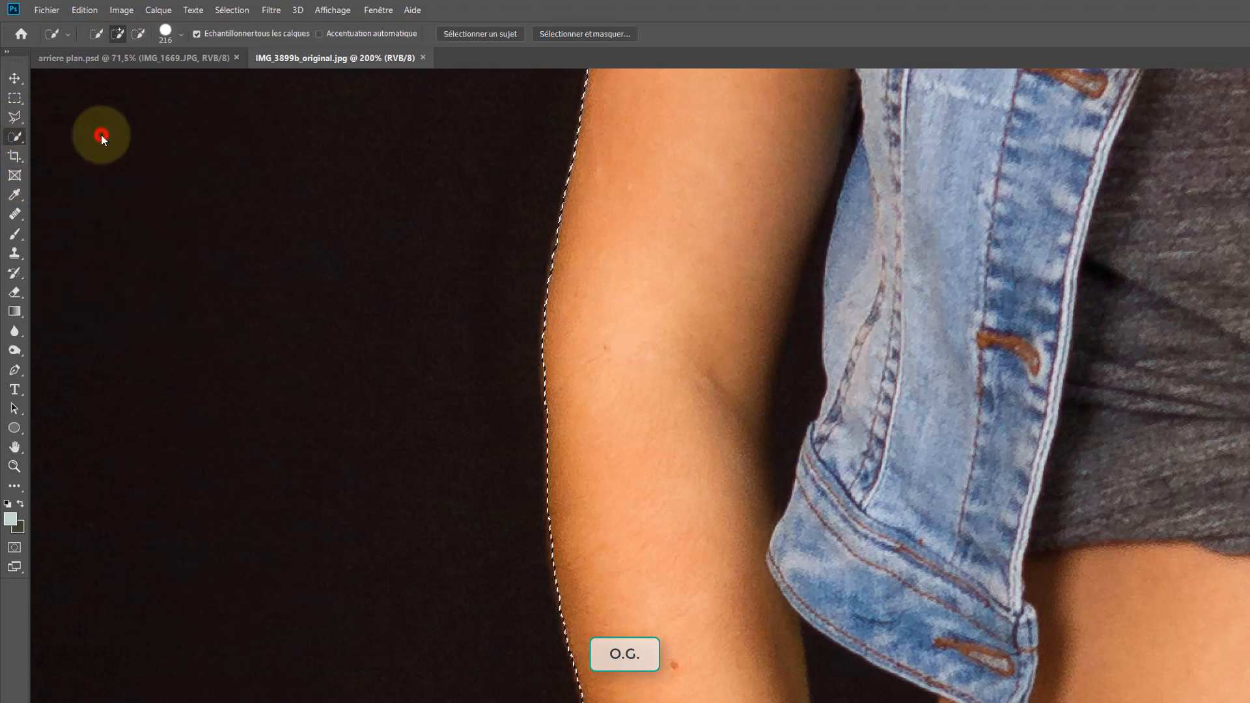
pyautogui.click(139, 34)
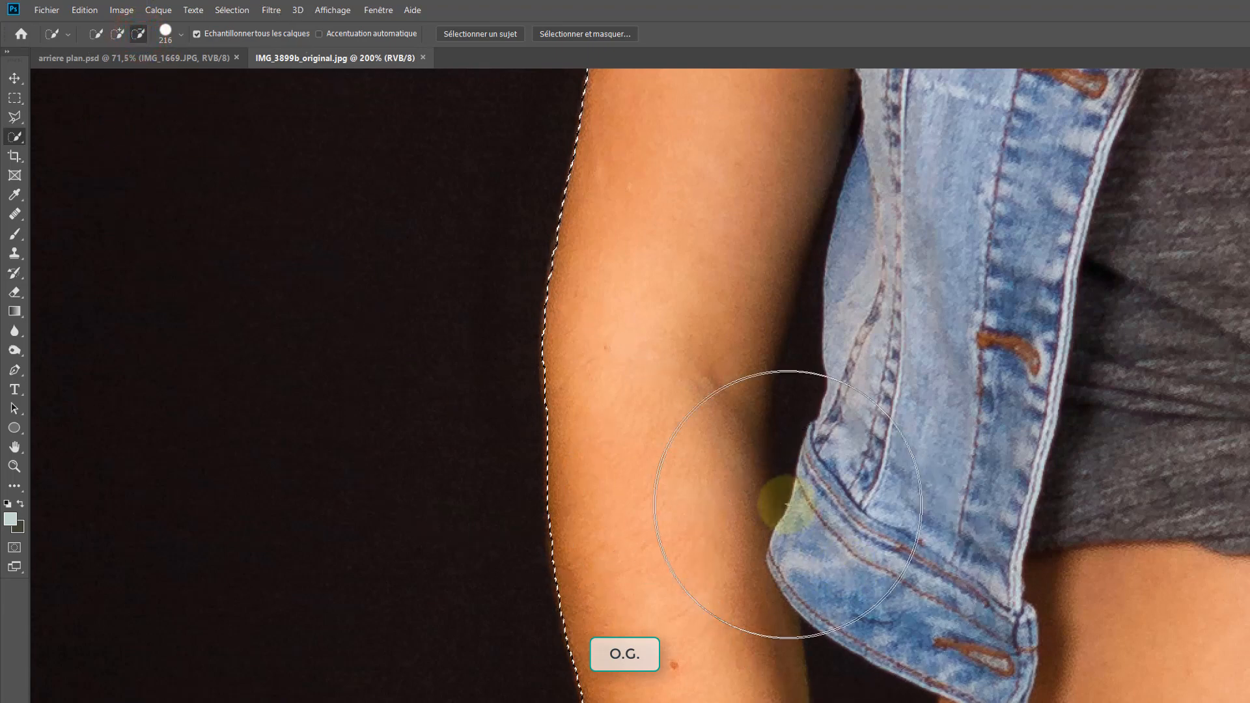
pyautogui.moveTo(901, 533); pyautogui.dragTo(801, 265)
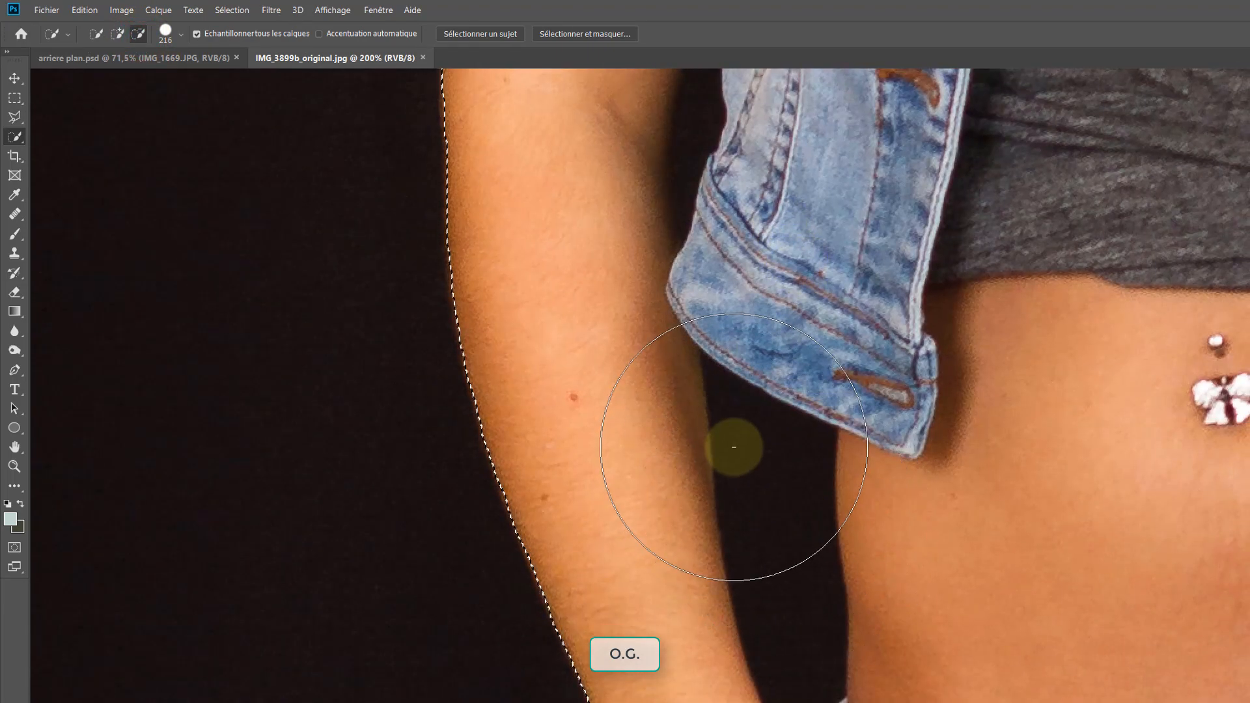
pyautogui.moveTo(734, 455); pyautogui.dragTo(600, 465)
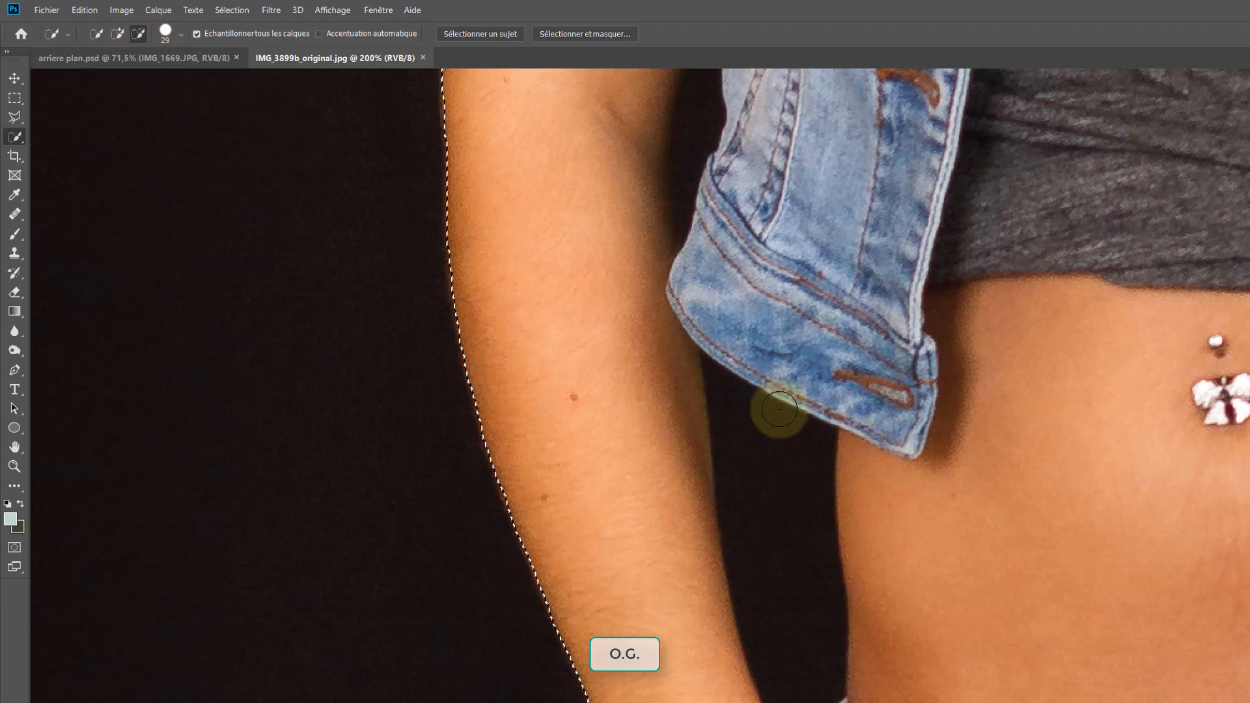
pyautogui.moveTo(773, 438); pyautogui.dragTo(775, 580)
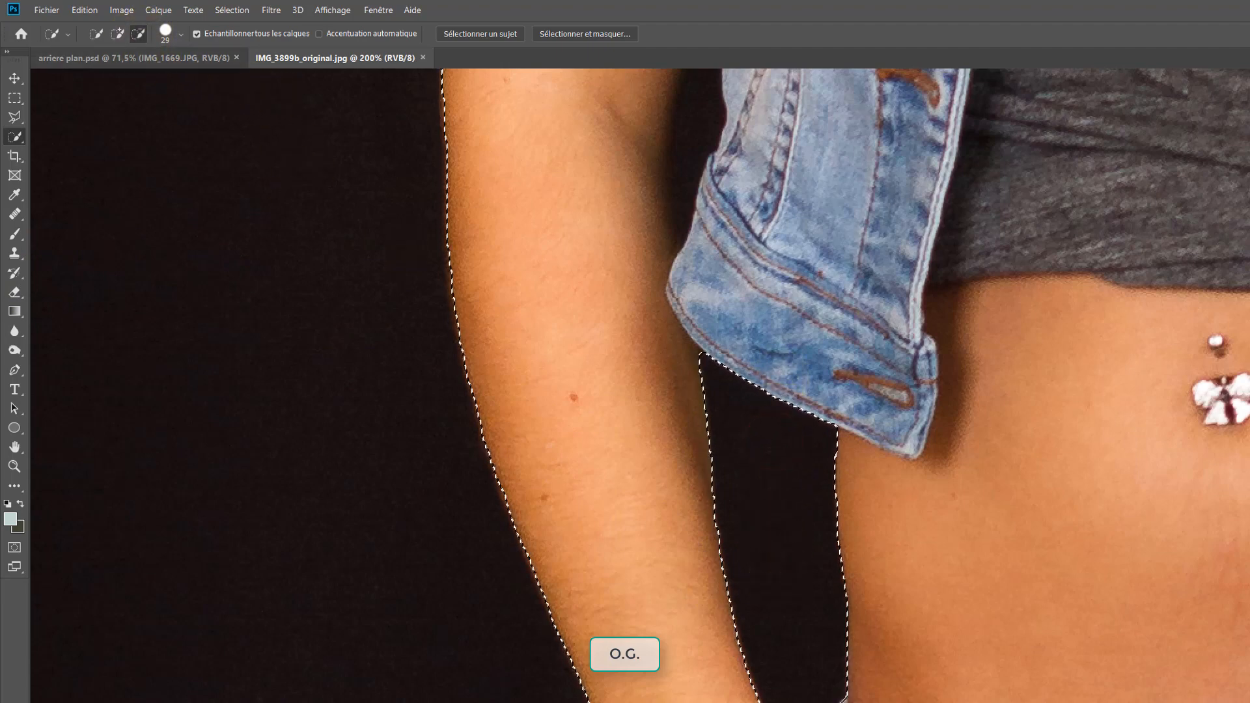
# Subtract the narrow dark gap between the vest and the arm on the image's right, using 7 px and 19 px brushes
pyautogui.moveTo(1032, 469); pyautogui.dragTo(545, 497)
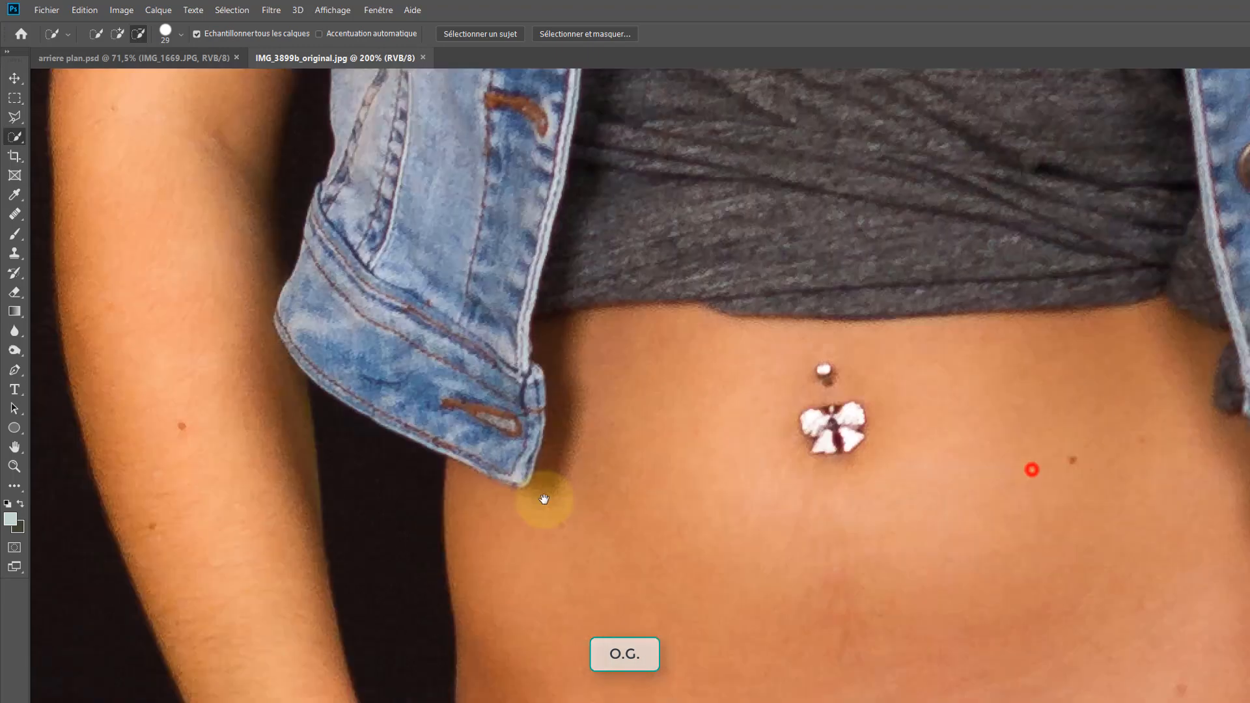
pyautogui.moveTo(890, 493); pyautogui.dragTo(467, 559)
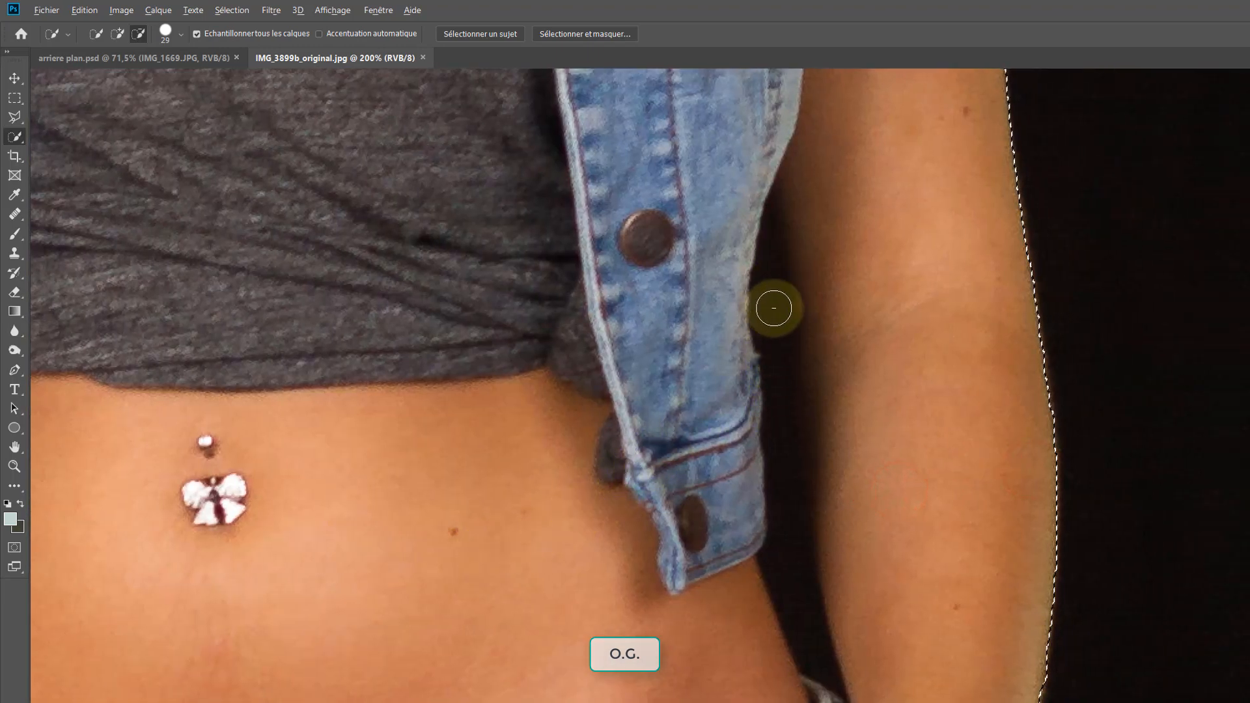
pyautogui.keyDown('alt'); pyautogui.rightClick(774, 308); pyautogui.keyUp('alt')
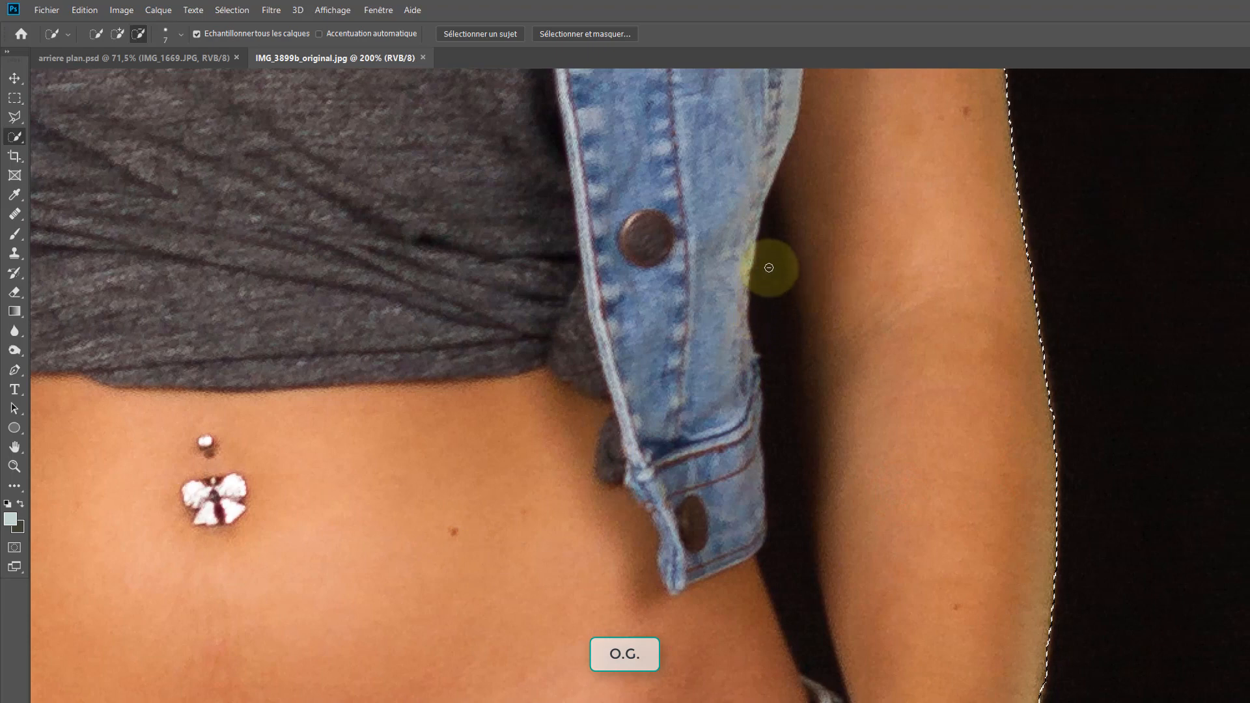
pyautogui.moveTo(771, 255); pyautogui.dragTo(774, 378)
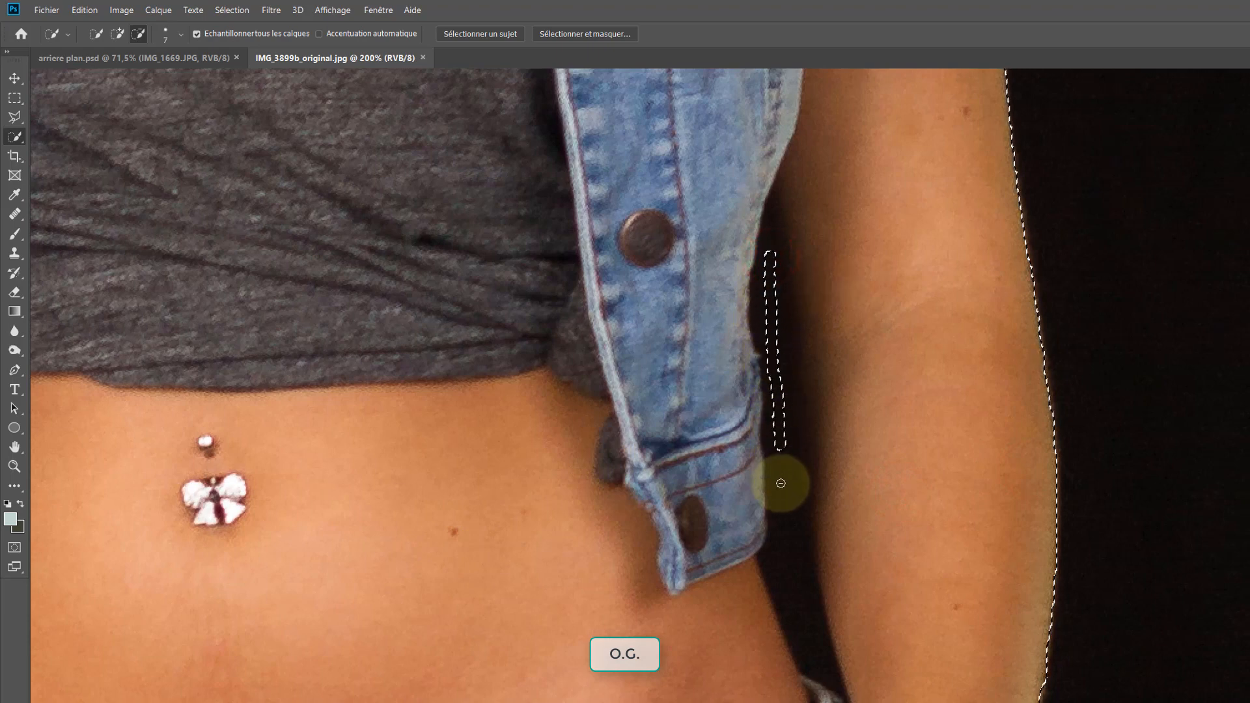
pyautogui.moveTo(781, 483)
pyautogui.mouseDown()
pyautogui.moveTo(790, 586)
pyautogui.moveTo(817, 644)
pyautogui.mouseUp()
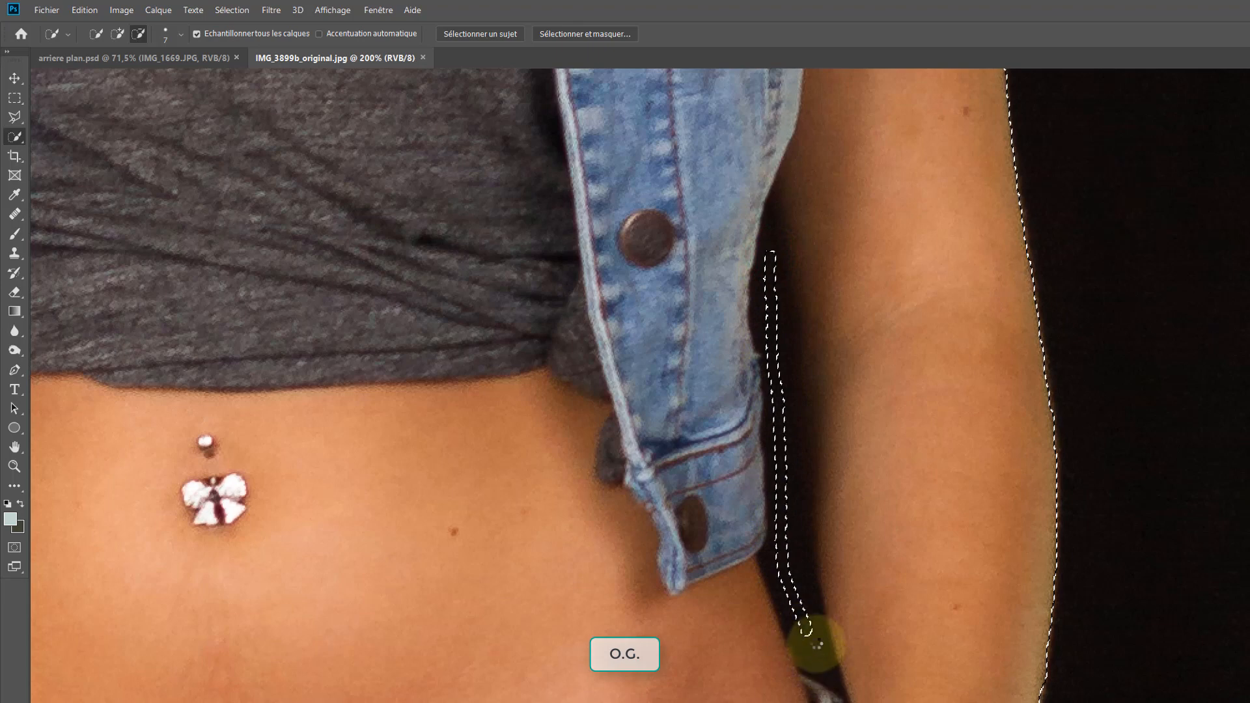
pyautogui.moveTo(772, 239)
pyautogui.mouseDown()
pyautogui.moveTo(770, 334)
pyautogui.moveTo(814, 655)
pyautogui.moveTo(773, 556)
pyautogui.moveTo(793, 478)
pyautogui.moveTo(780, 498)
pyautogui.moveTo(784, 480)
pyautogui.moveTo(788, 562)
pyautogui.moveTo(819, 668)
pyautogui.moveTo(776, 407)
pyautogui.mouseUp()
pyautogui.keyDown('alt'); pyautogui.rightClick(781, 502); pyautogui.keyUp('alt')
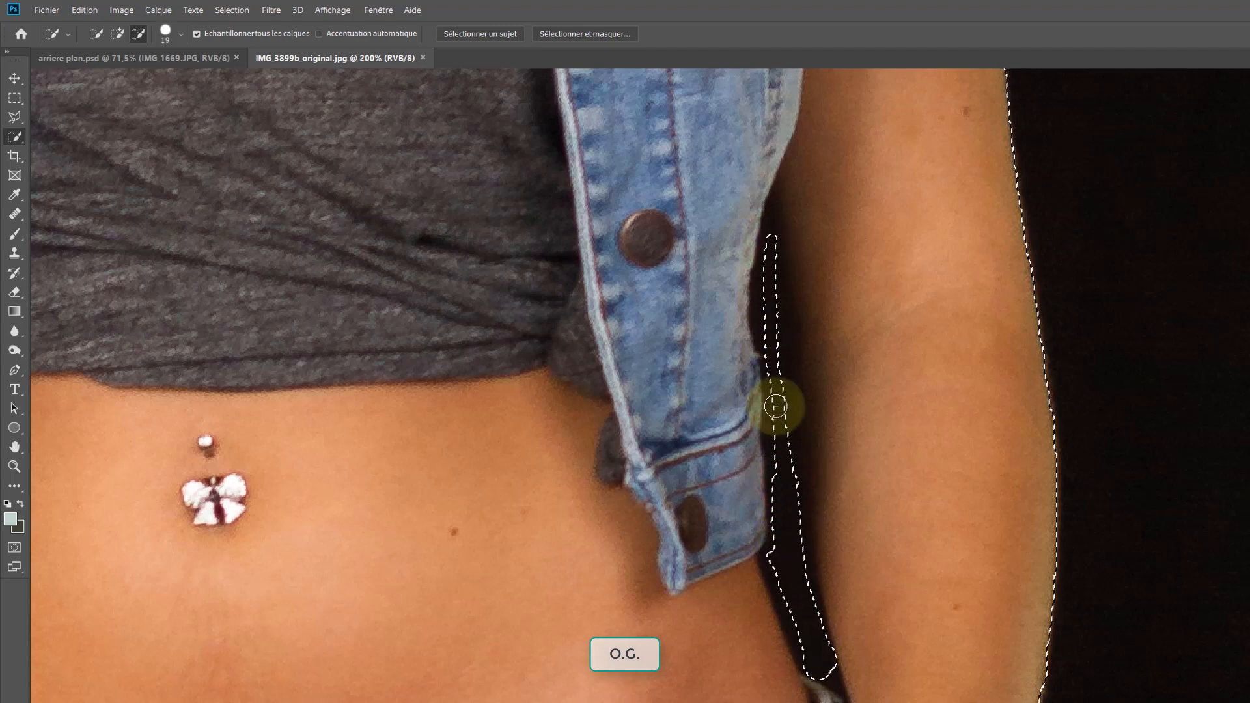
# Remove the dark gap between the vest and the arm on the image's left from the selection
pyautogui.moveTo(372, 329); pyautogui.dragTo(912, 370)
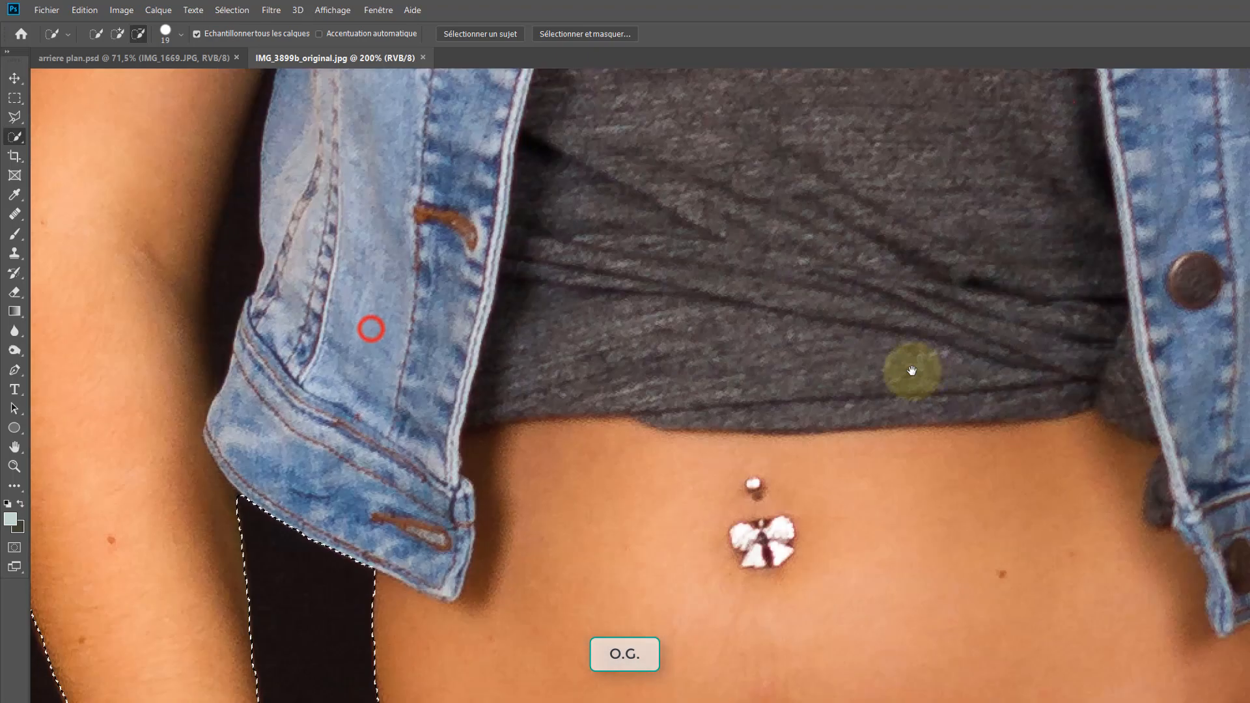
pyautogui.moveTo(611, 286); pyautogui.dragTo(745, 369)
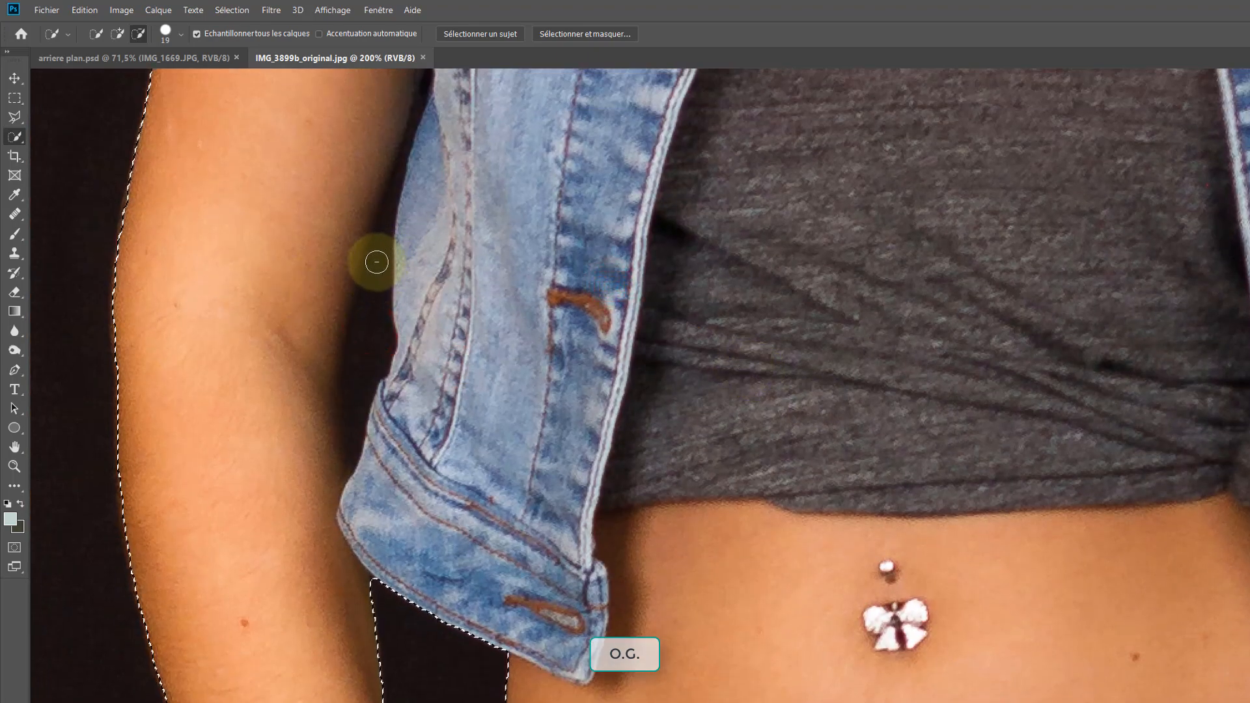
pyautogui.moveTo(376, 262)
pyautogui.mouseDown()
pyautogui.moveTo(362, 365)
pyautogui.moveTo(384, 228)
pyautogui.moveTo(366, 243)
pyautogui.moveTo(371, 260)
pyautogui.mouseUp()
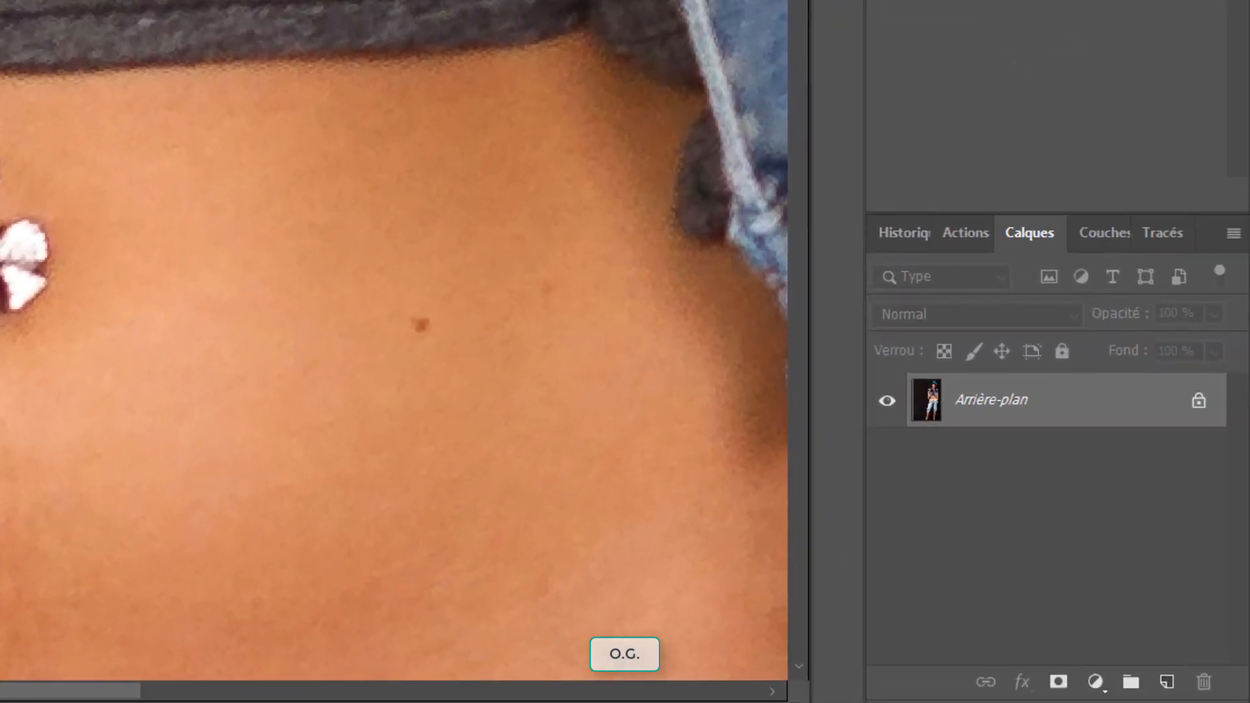
# Add a layer mask from the selection and check the cutout around the hair, the cap and the whole figure
pyautogui.click(1058, 682)
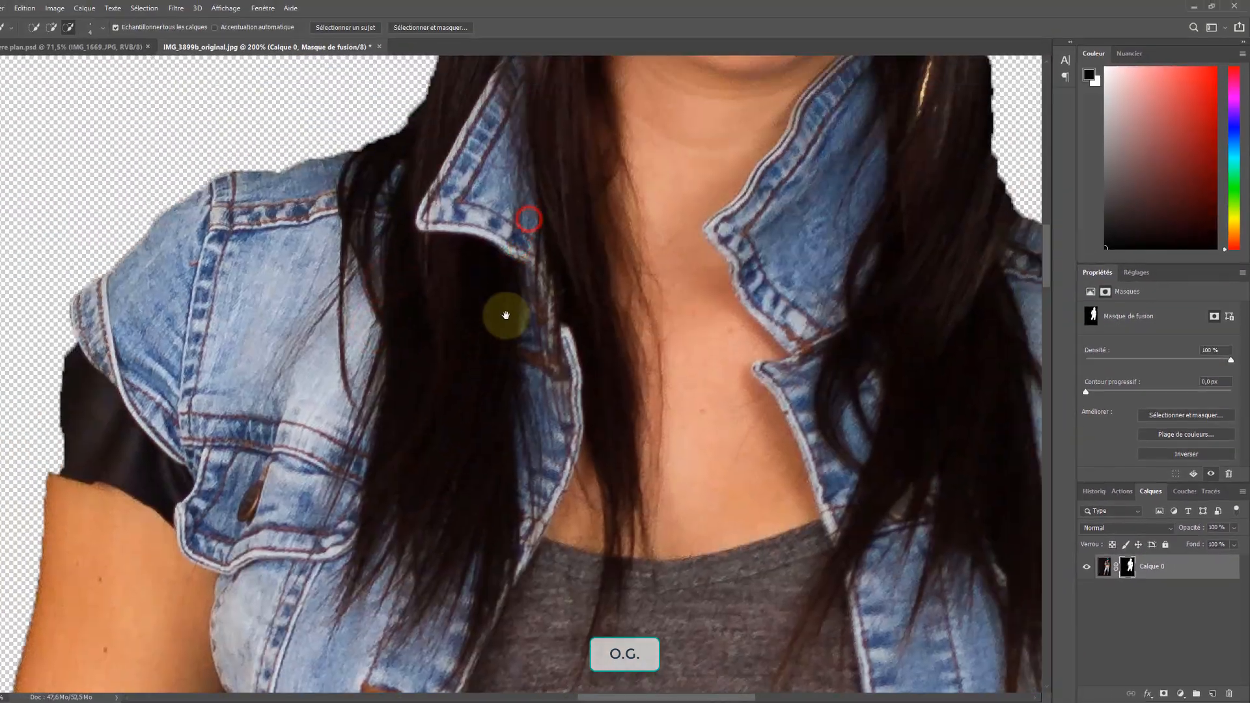
pyautogui.moveTo(505, 316); pyautogui.dragTo(401, 570)
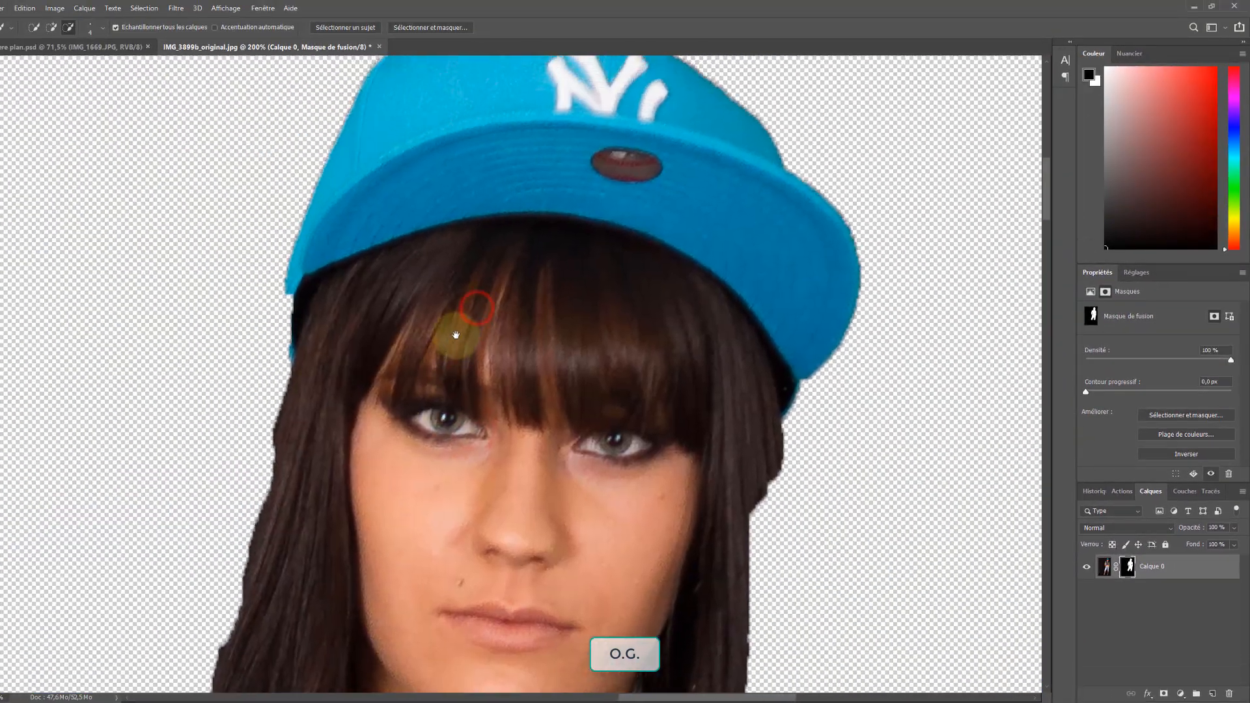
pyautogui.moveTo(455, 335); pyautogui.dragTo(505, 296)
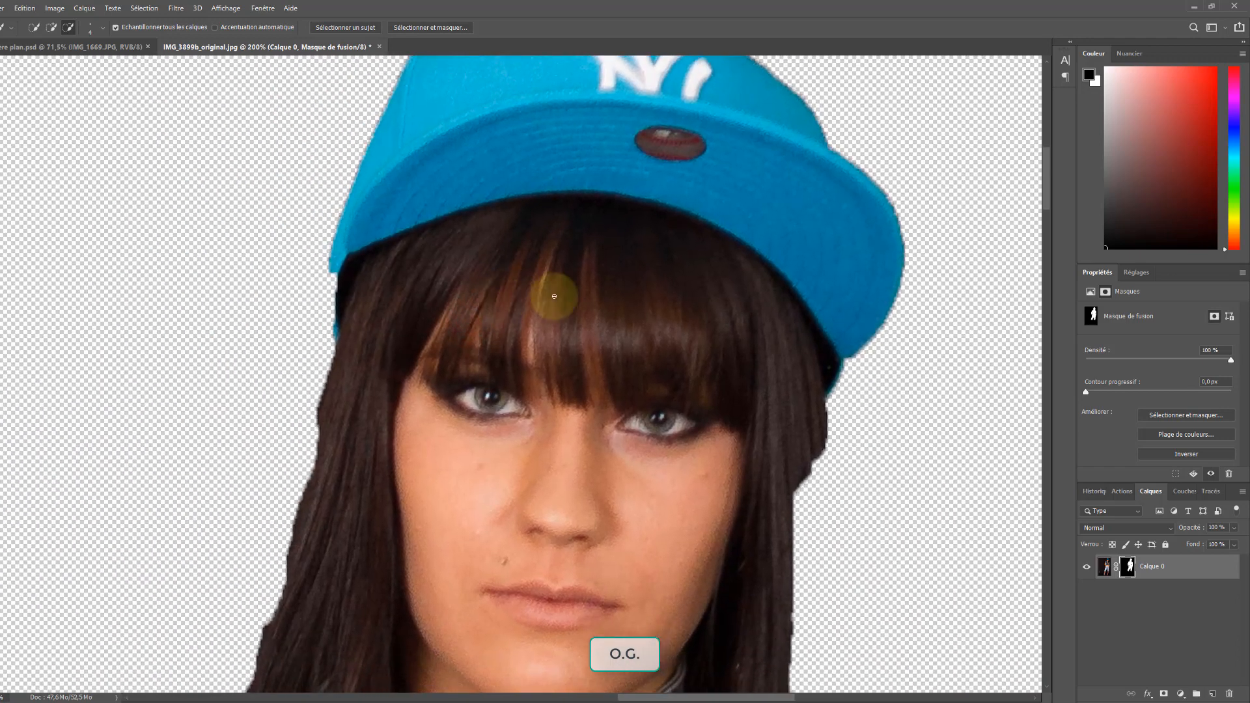
pyautogui.hotkey('ctrl', '0')
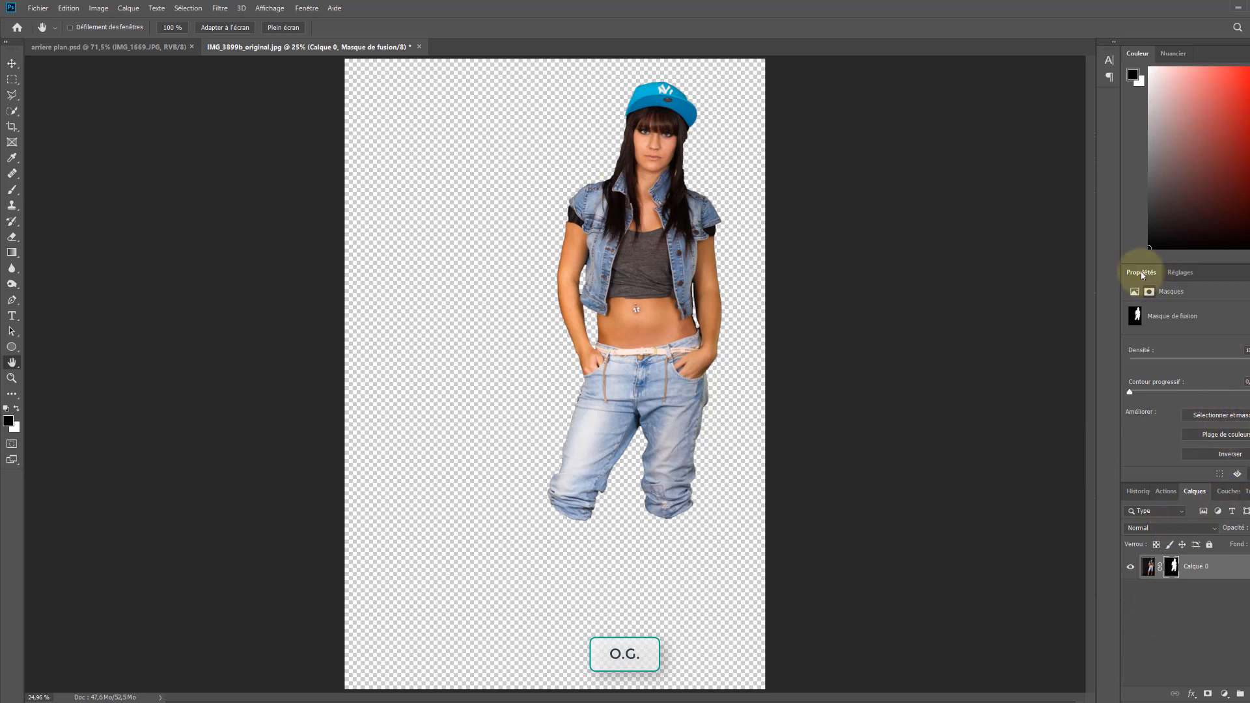
# Open the woman's layer mask in Select and Mask and review the available view modes, keeping the red overlay
pyautogui.click(1171, 574)
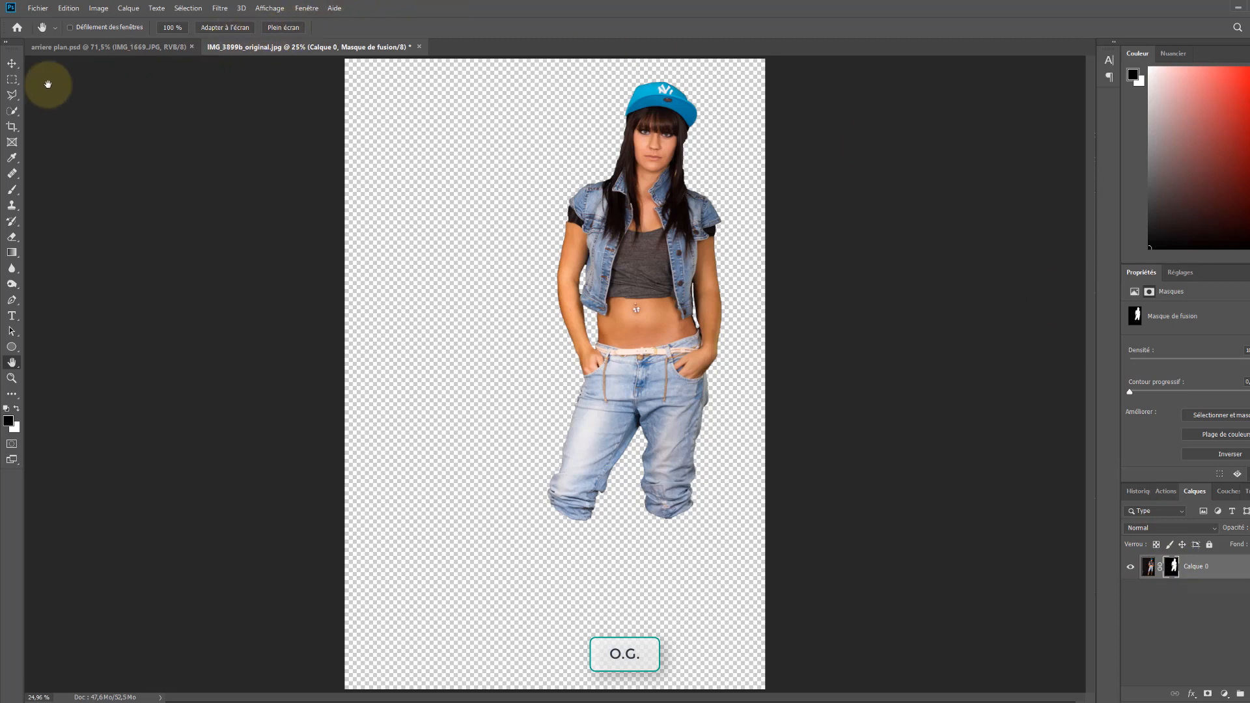
pyautogui.click(12, 97)
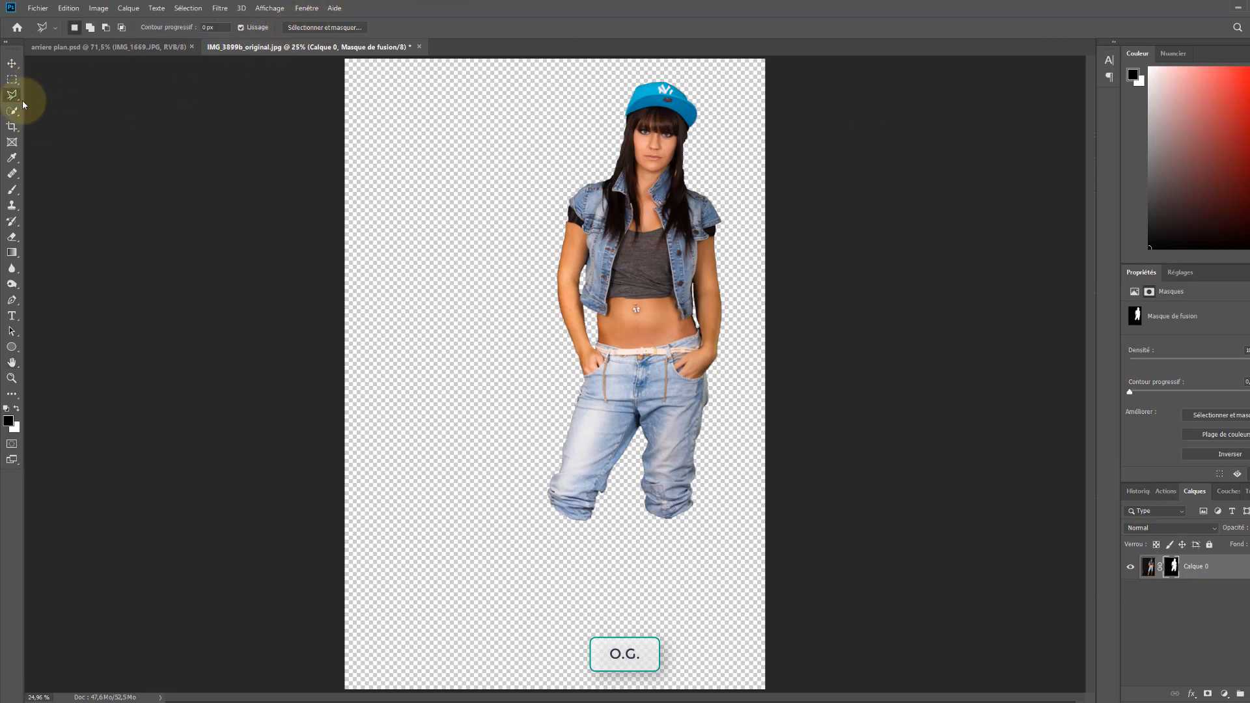
pyautogui.click(340, 27)
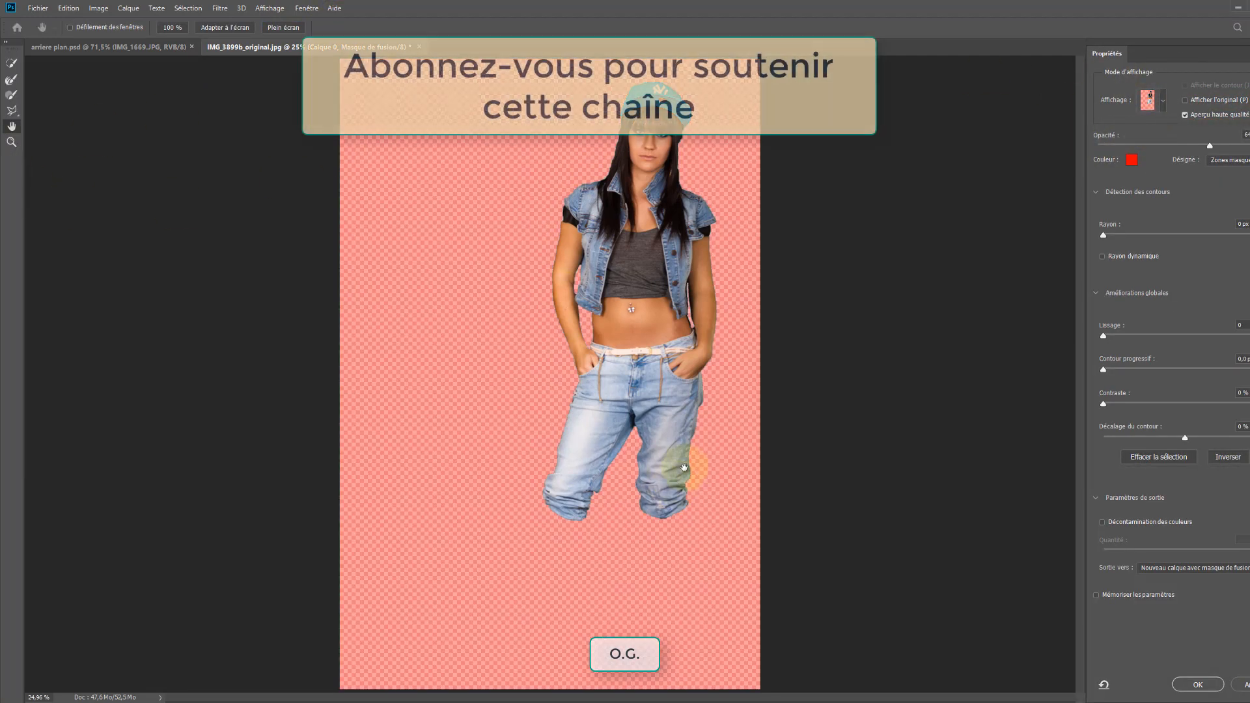
pyautogui.click(1161, 99)
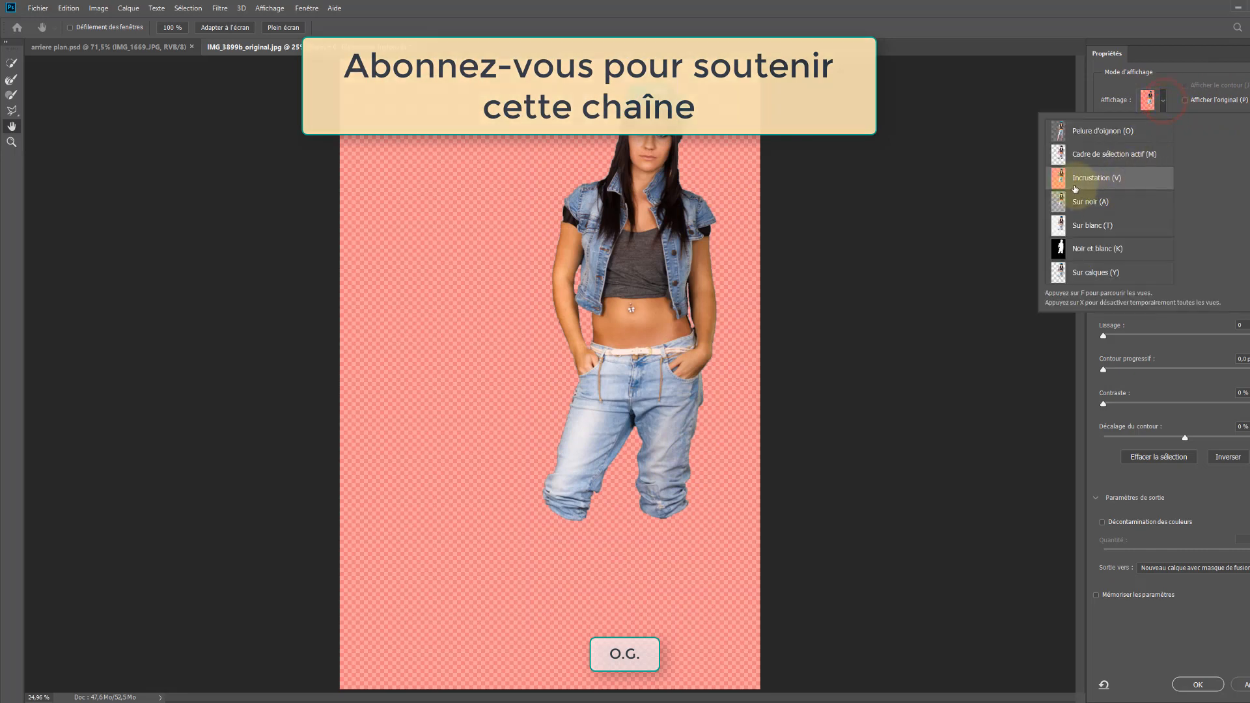
pyautogui.click(1163, 99)
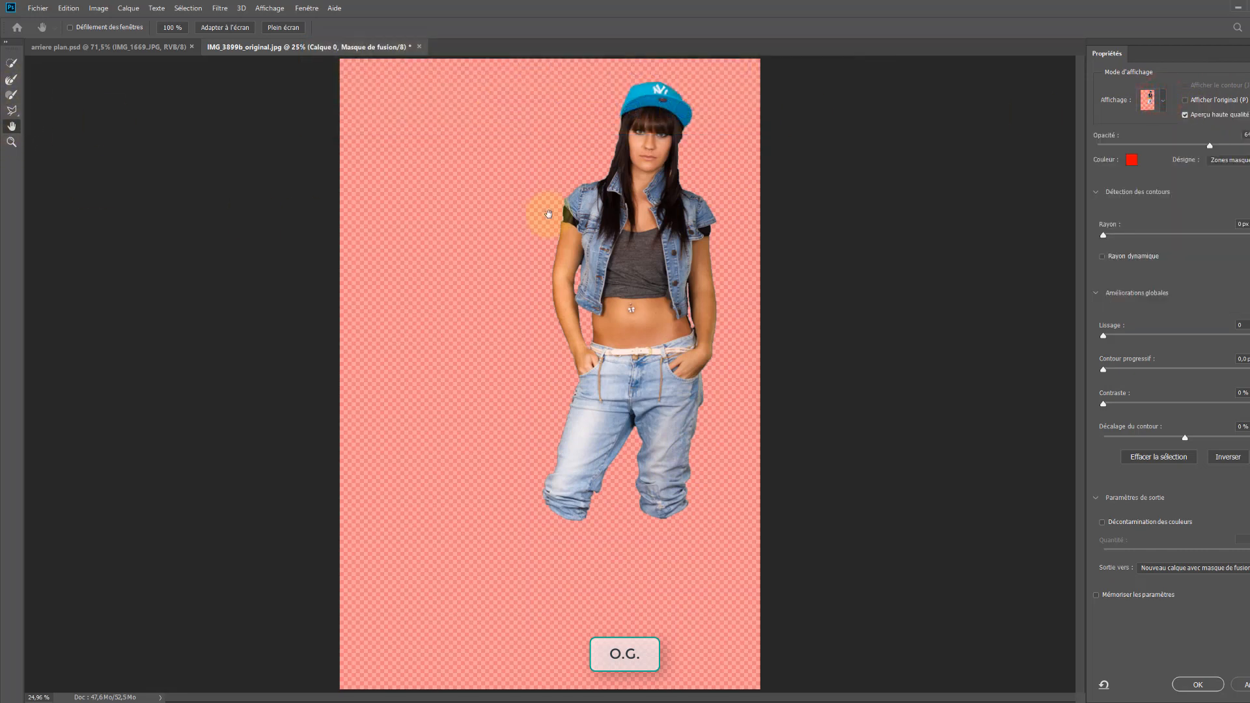
# Paint the missing cap and hair edges on the image's left back into the mask with the Brush tool in add mode
pyautogui.click(11, 141)
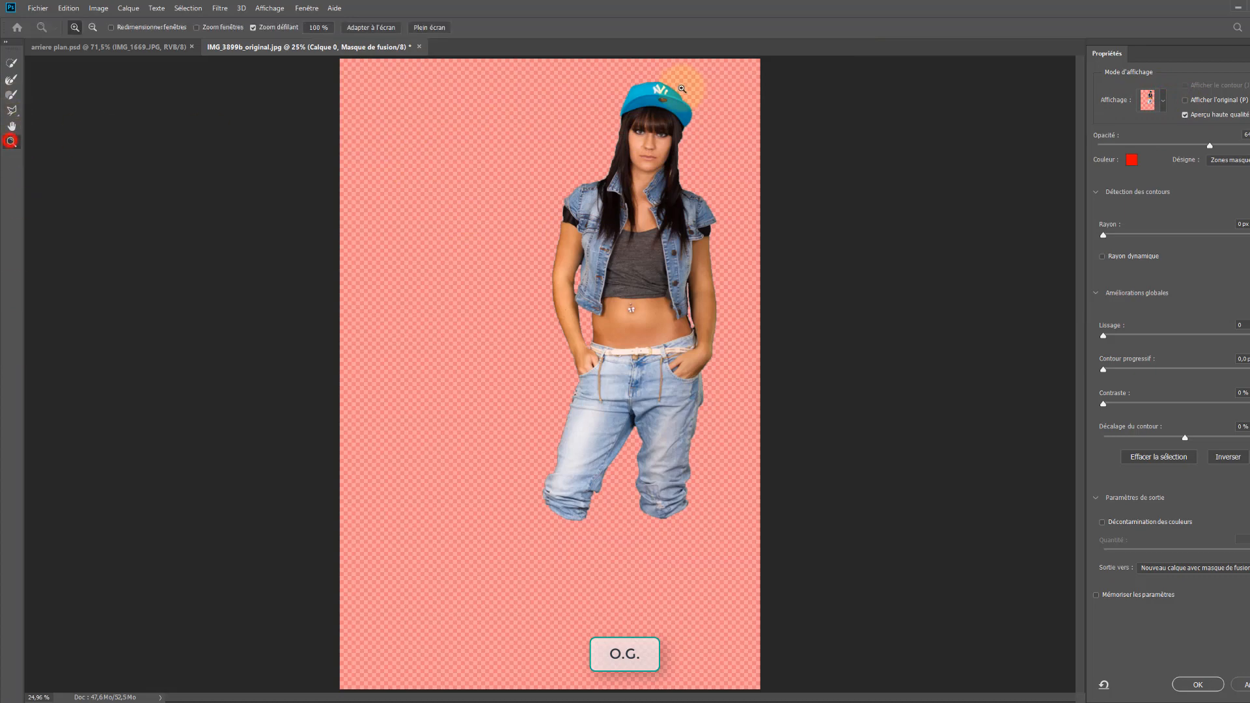
pyautogui.moveTo(622, 119); pyautogui.dragTo(667, 126)
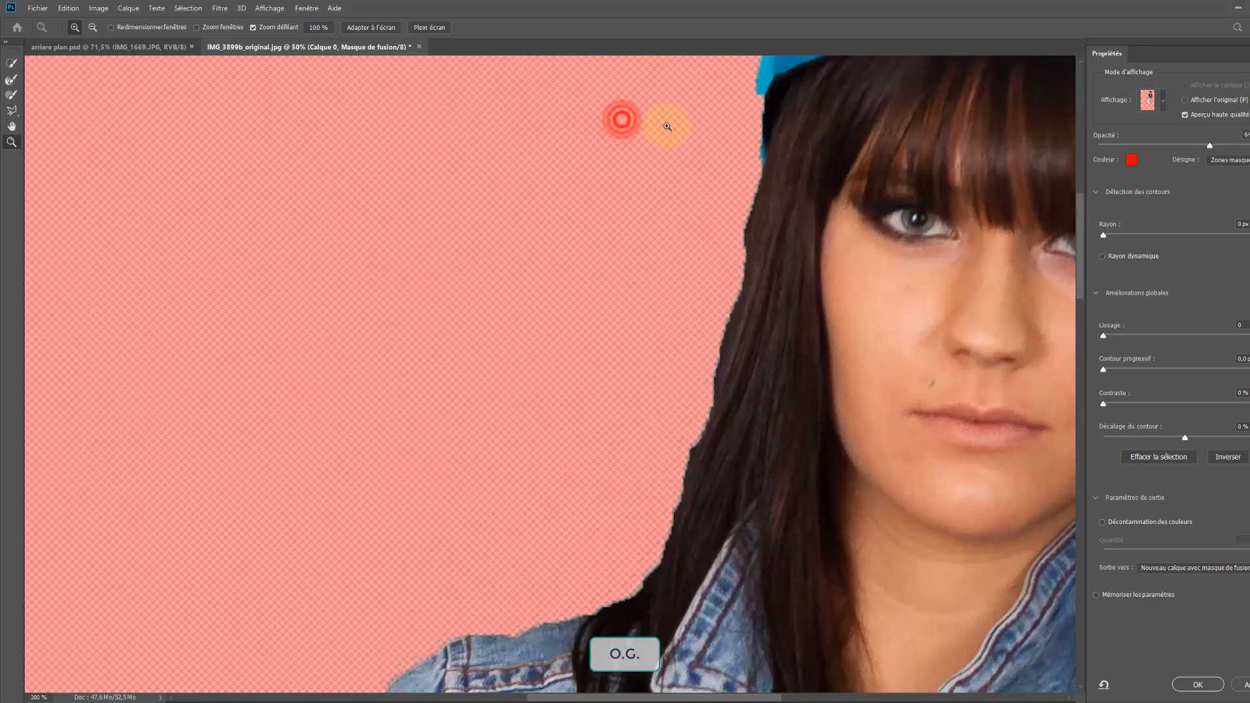
pyautogui.moveTo(775, 186); pyautogui.dragTo(358, 341)
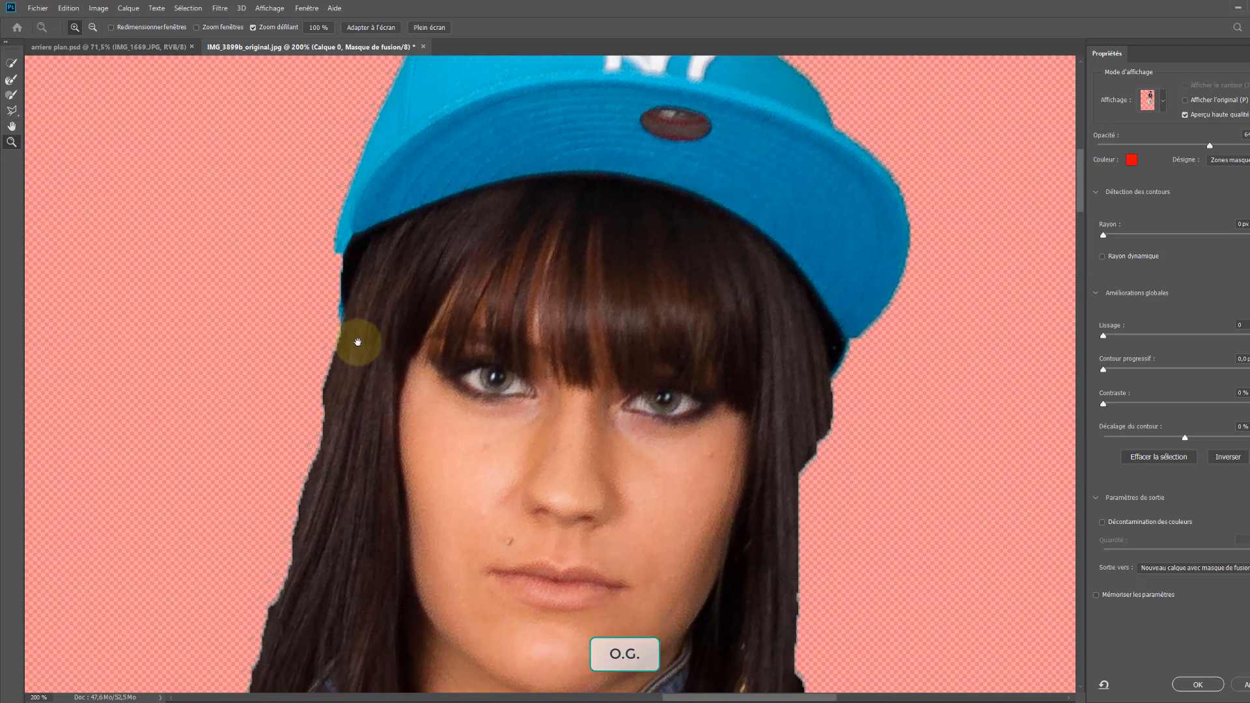
pyautogui.click(11, 95)
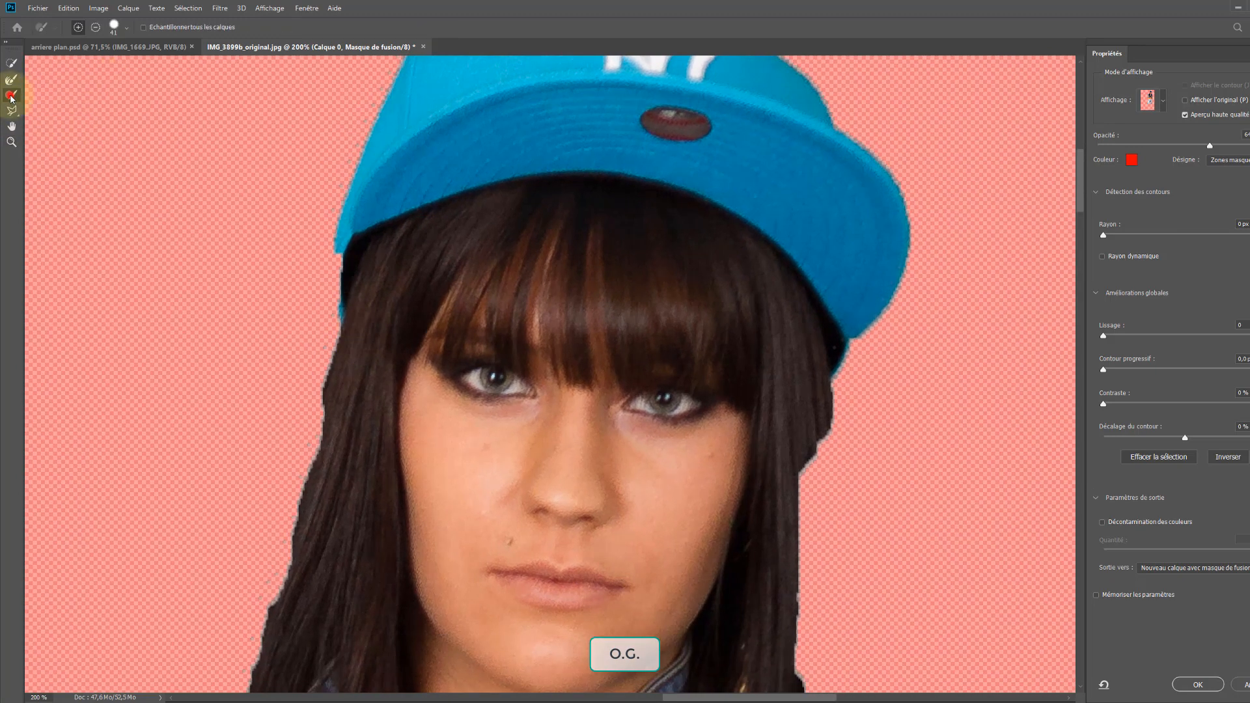
pyautogui.click(78, 28)
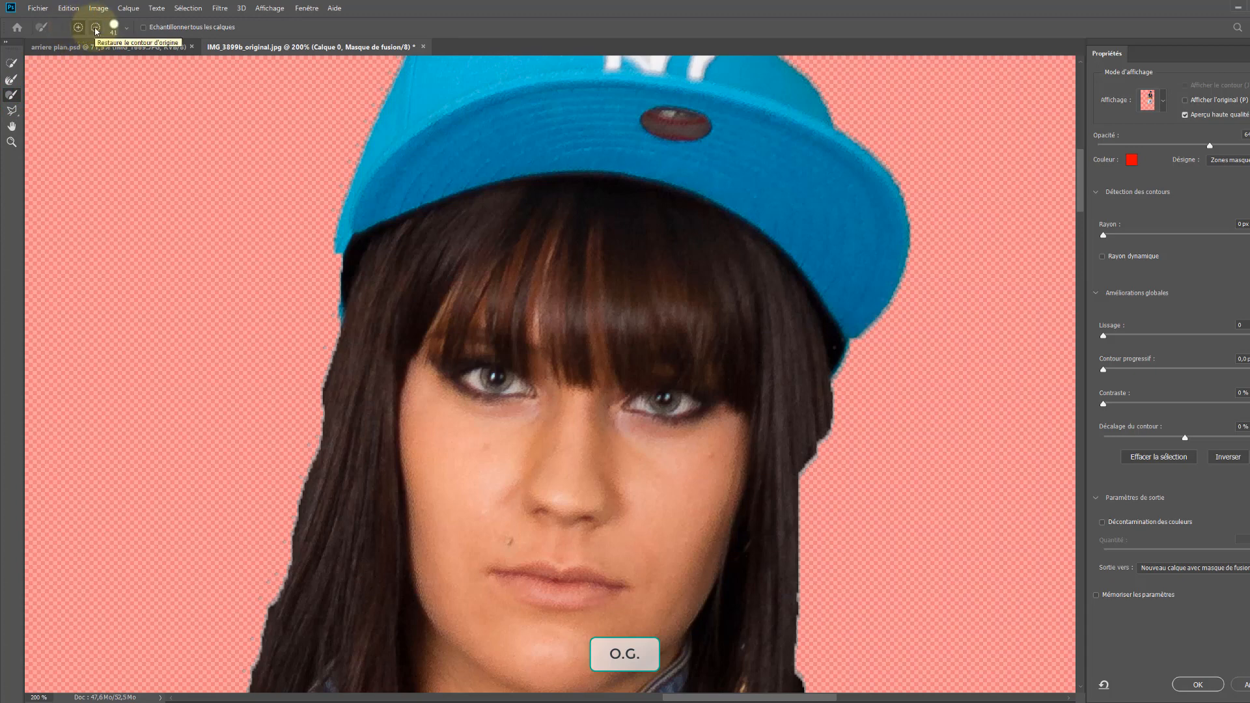
pyautogui.click(357, 245)
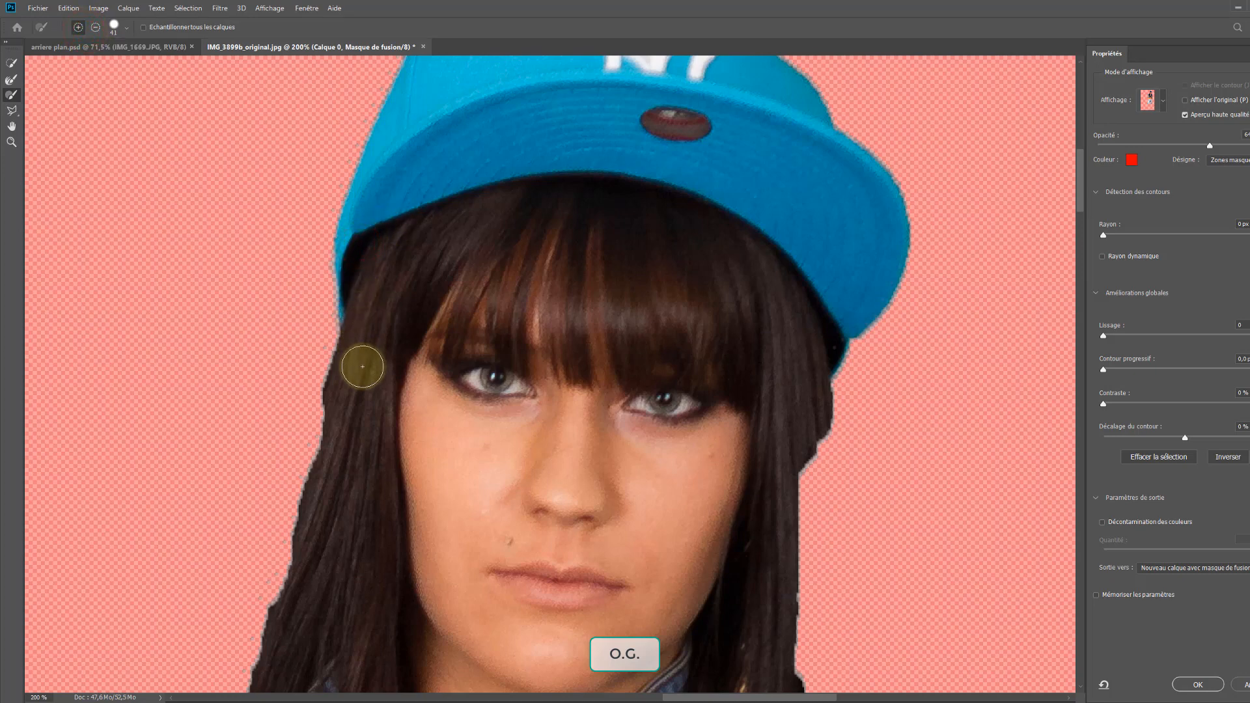
pyautogui.moveTo(350, 387); pyautogui.dragTo(309, 551)
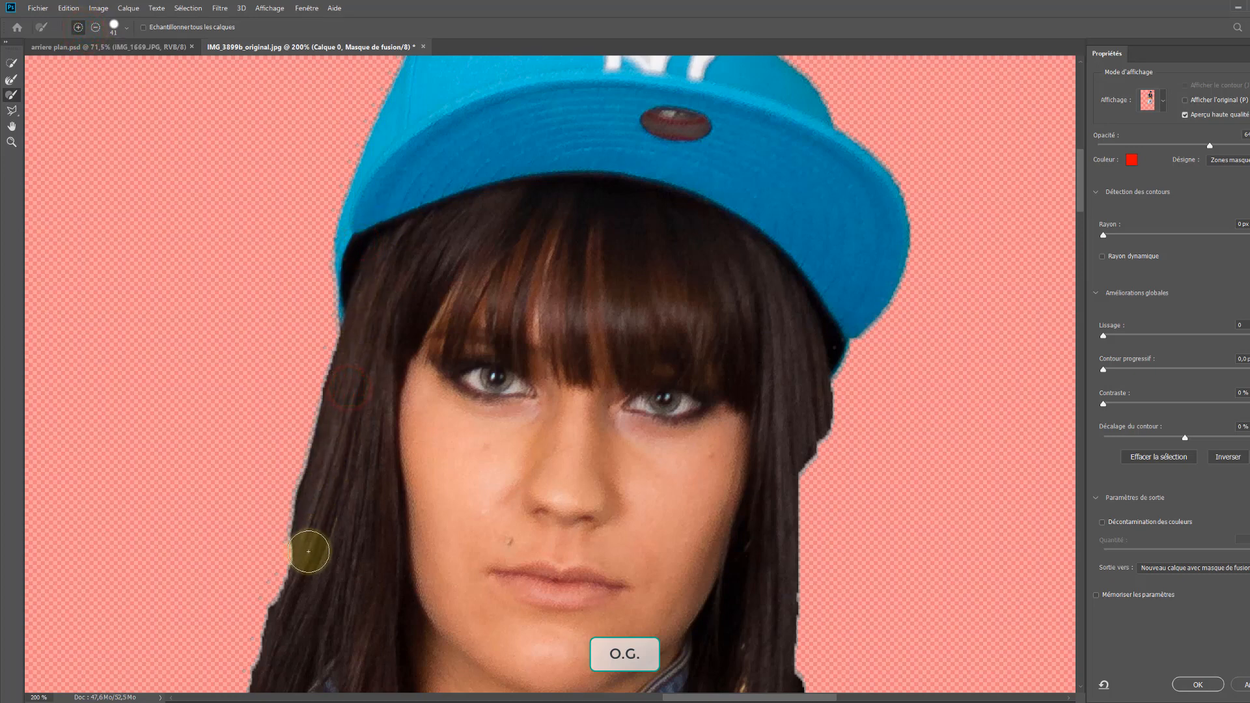
# Clean the excess dark fringe above the vest's shoulder on the image's left with the Brush tool in subtract mode
pyautogui.moveTo(345, 502)
pyautogui.mouseDown()
pyautogui.moveTo(433, 212)
pyautogui.moveTo(392, 226)
pyautogui.moveTo(333, 440)
pyautogui.moveTo(300, 479)
pyautogui.moveTo(372, 382)
pyautogui.moveTo(307, 415)
pyautogui.moveTo(186, 434)
pyautogui.moveTo(245, 391)
pyautogui.mouseUp()
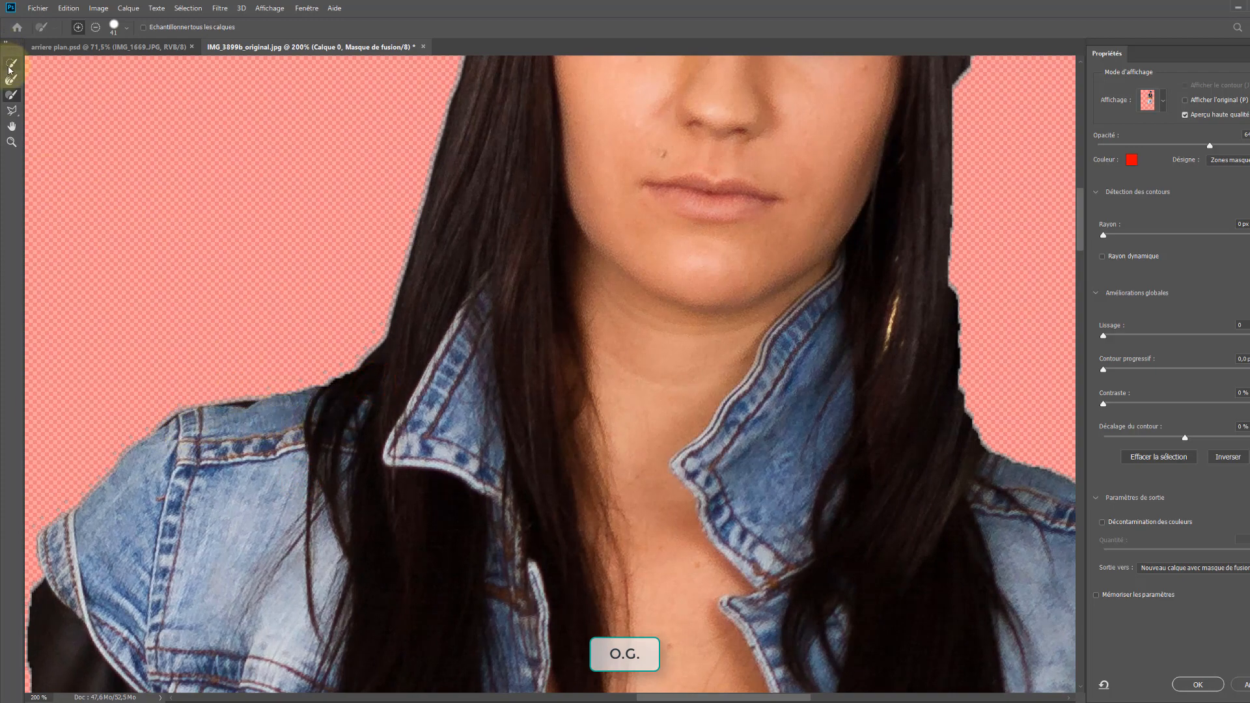
pyautogui.click(95, 30)
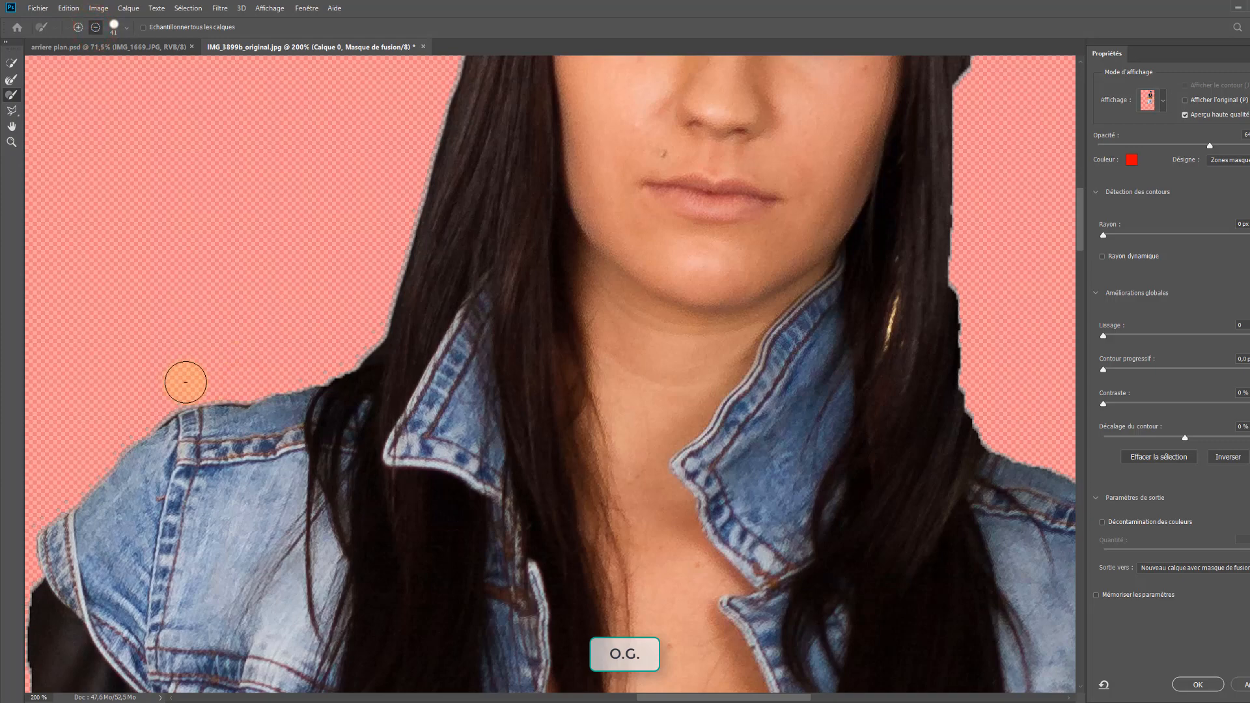
pyautogui.moveTo(325, 275); pyautogui.dragTo(395, 163)
pyautogui.moveTo(302, 351); pyautogui.dragTo(345, 241)
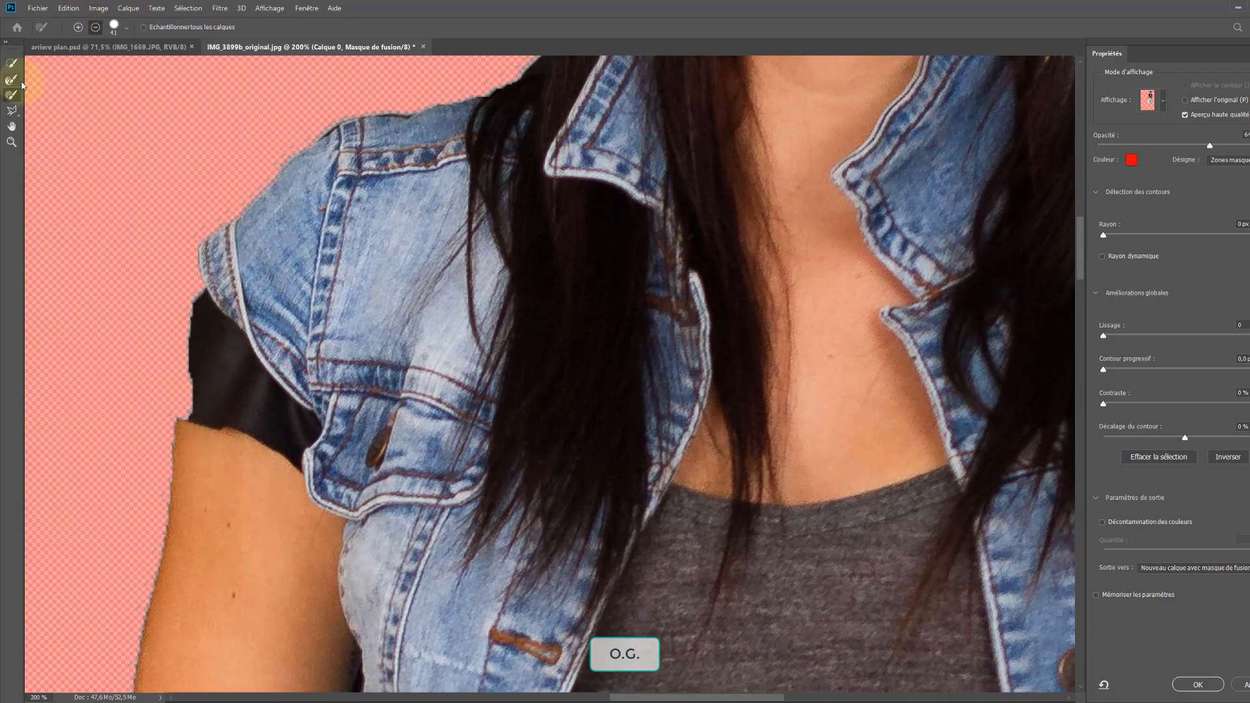
# Paint the missing outer part of the black sleeve on the image's left back into the mask with the Brush tool in add mode
pyautogui.click(75, 27)
pyautogui.moveTo(217, 306); pyautogui.dragTo(177, 408)
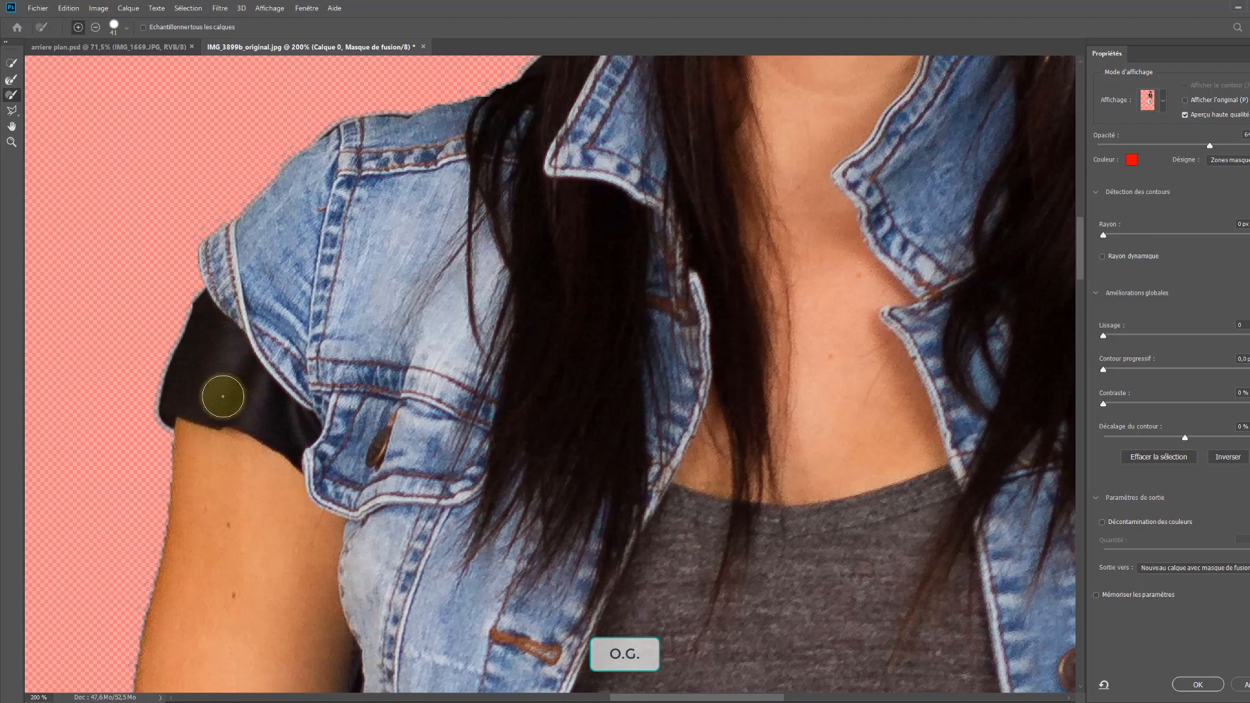
# Subtract the background gap between the vest and the arm on the image's right, down to the jeans, with the Polygonal Lasso
pyautogui.moveTo(217, 467); pyautogui.dragTo(251, 315)
pyautogui.moveTo(418, 432); pyautogui.dragTo(431, 291)
pyautogui.moveTo(838, 433); pyautogui.dragTo(603, 401)
pyautogui.moveTo(625, 469); pyautogui.dragTo(564, 480)
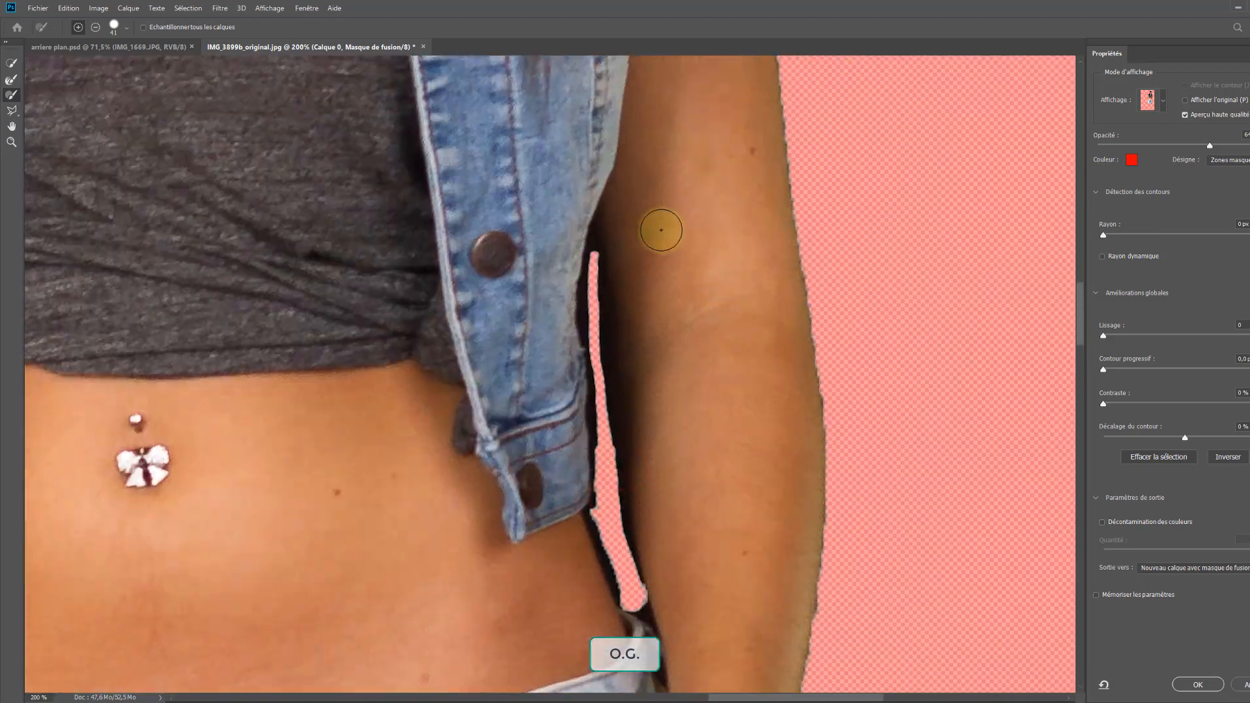
pyautogui.click(11, 112)
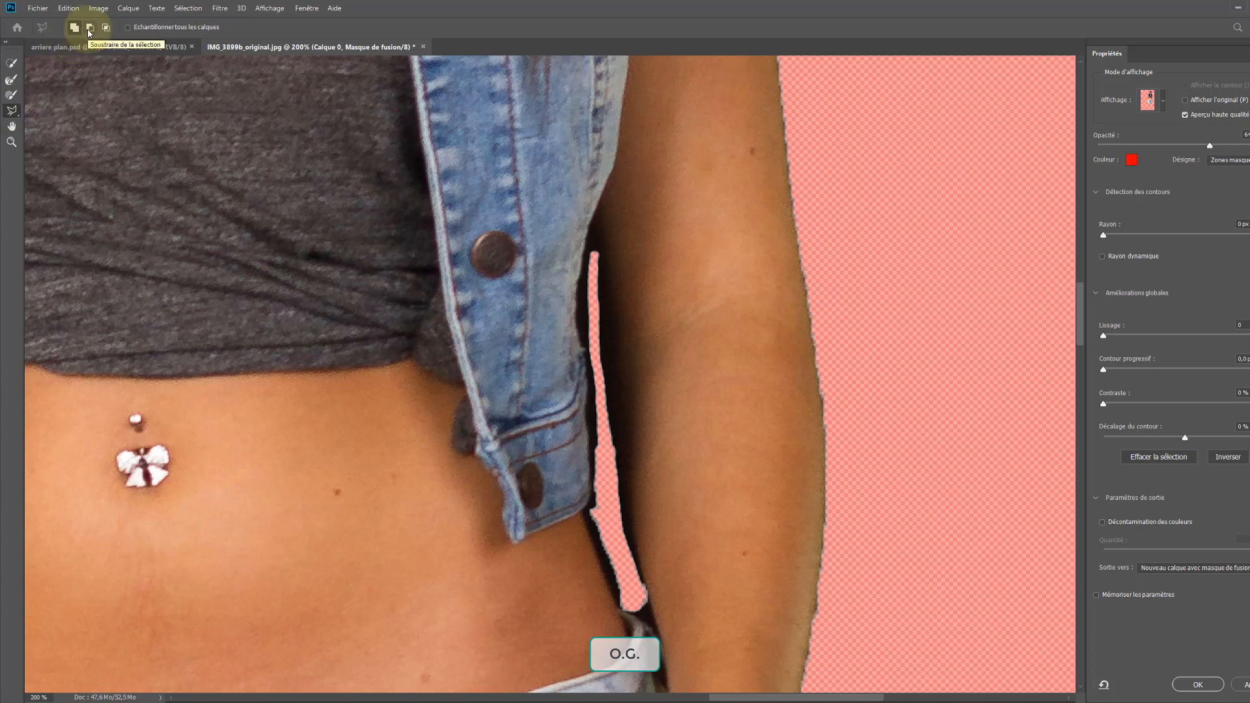
pyautogui.click(89, 30)
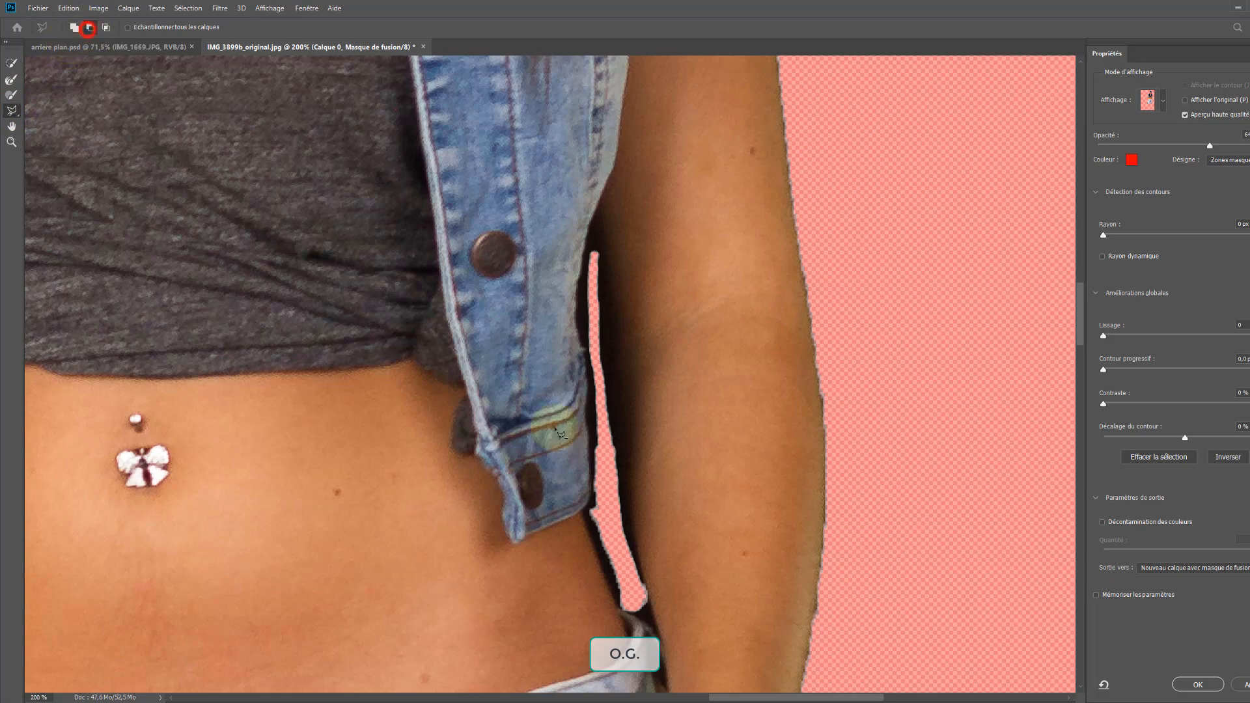
pyautogui.click(598, 215)
pyautogui.click(601, 287)
pyautogui.click(605, 365)
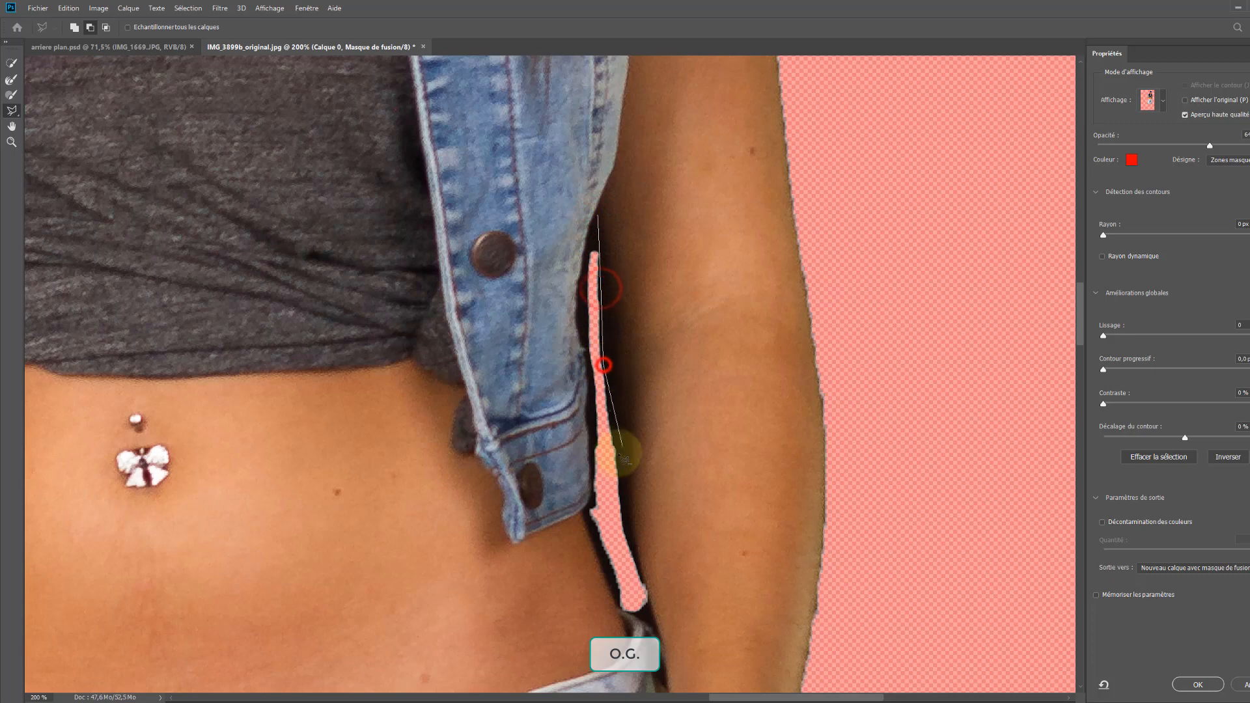
pyautogui.click(615, 458)
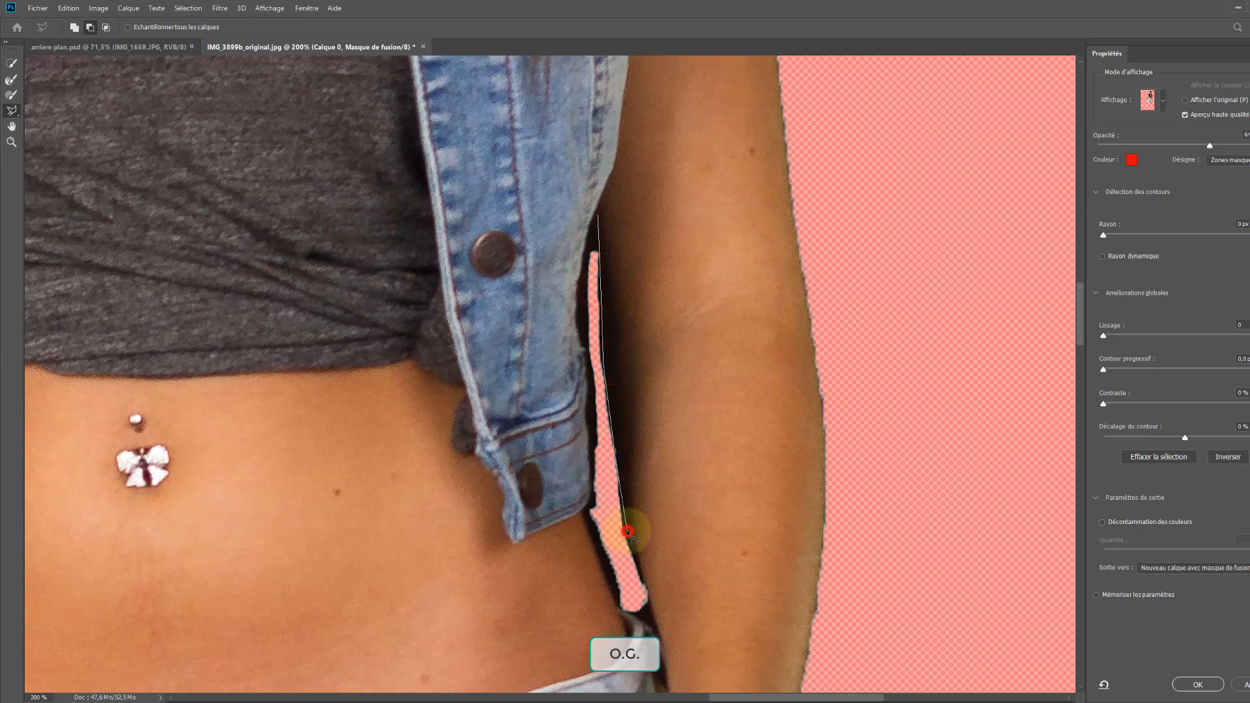
pyautogui.click(629, 533)
pyautogui.click(645, 589)
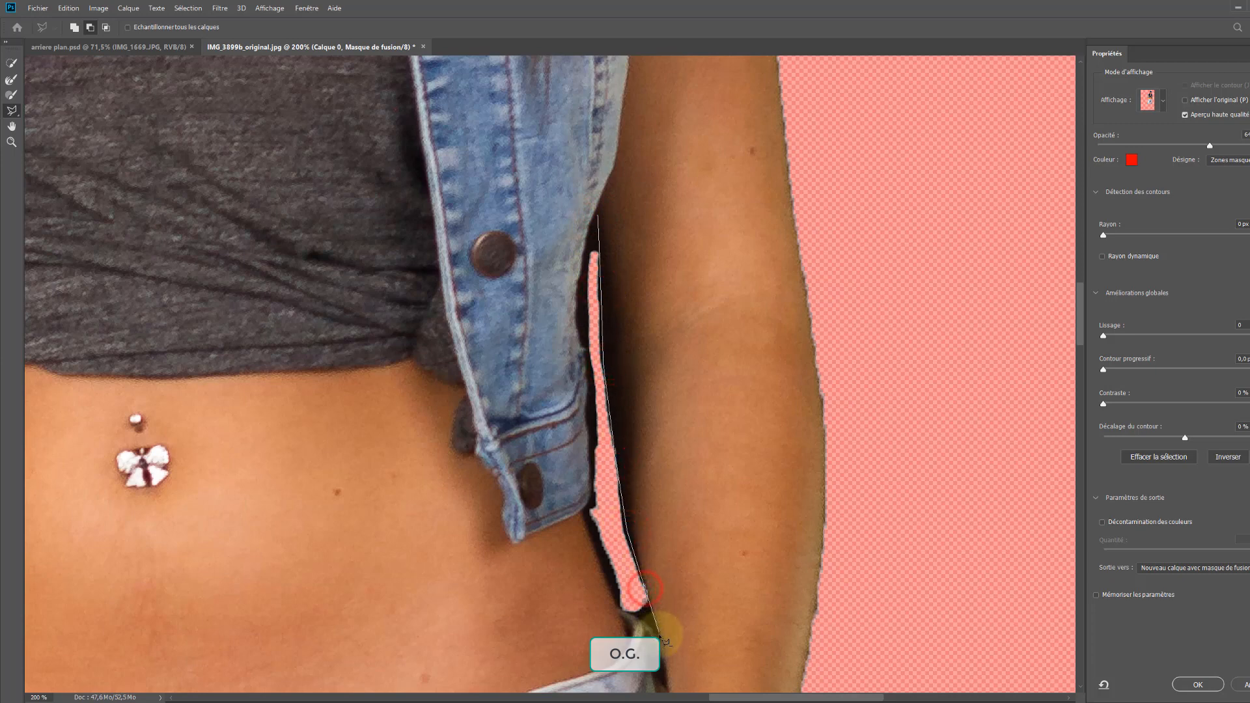
pyautogui.click(621, 610)
pyautogui.click(606, 489)
pyautogui.click(595, 343)
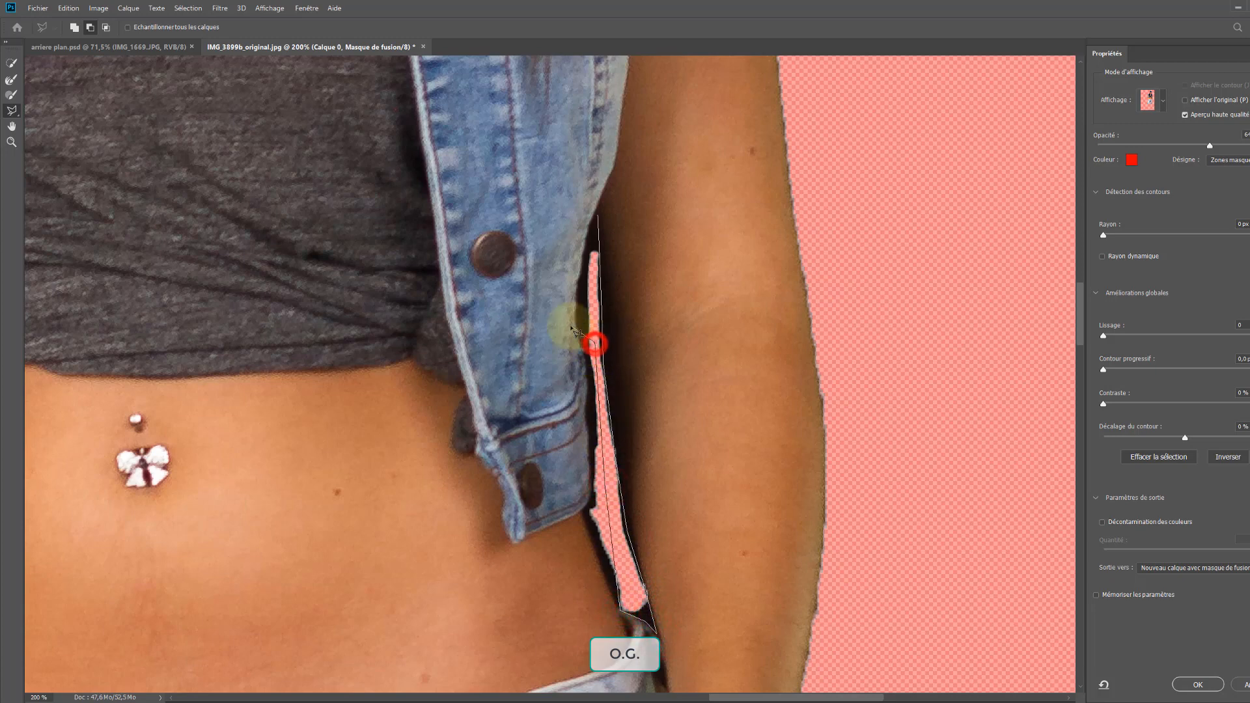
pyautogui.doubleClick(595, 264)
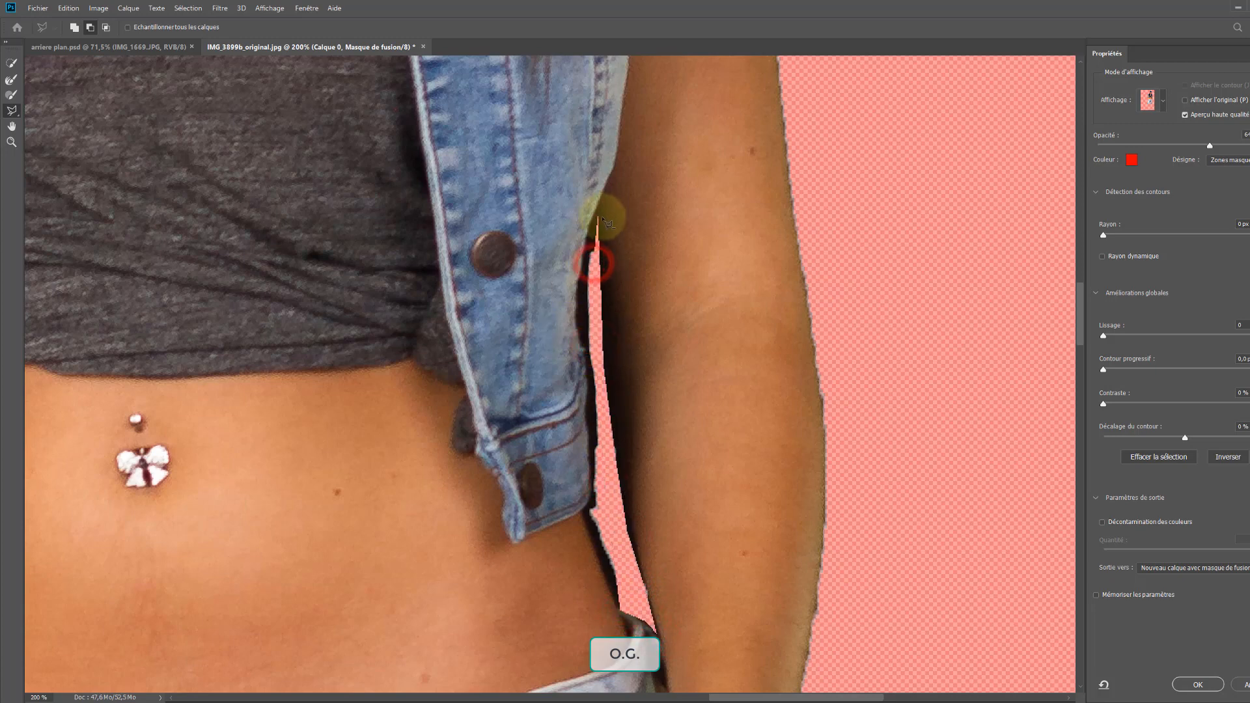
# Subtract the remaining dark strip along the vest's edge beside that gap and output the refined cutout to a new layer with layer mask
pyautogui.click(585, 255)
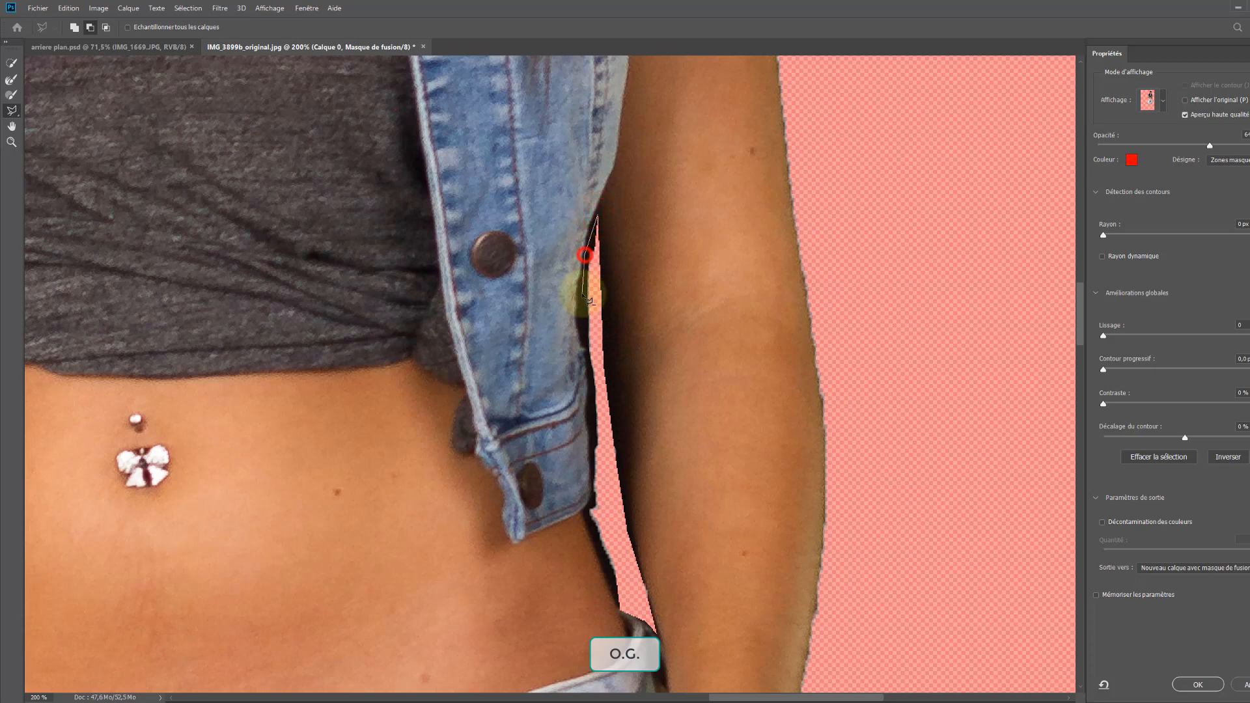
pyautogui.click(586, 357)
pyautogui.moveTo(606, 421); pyautogui.dragTo(595, 240)
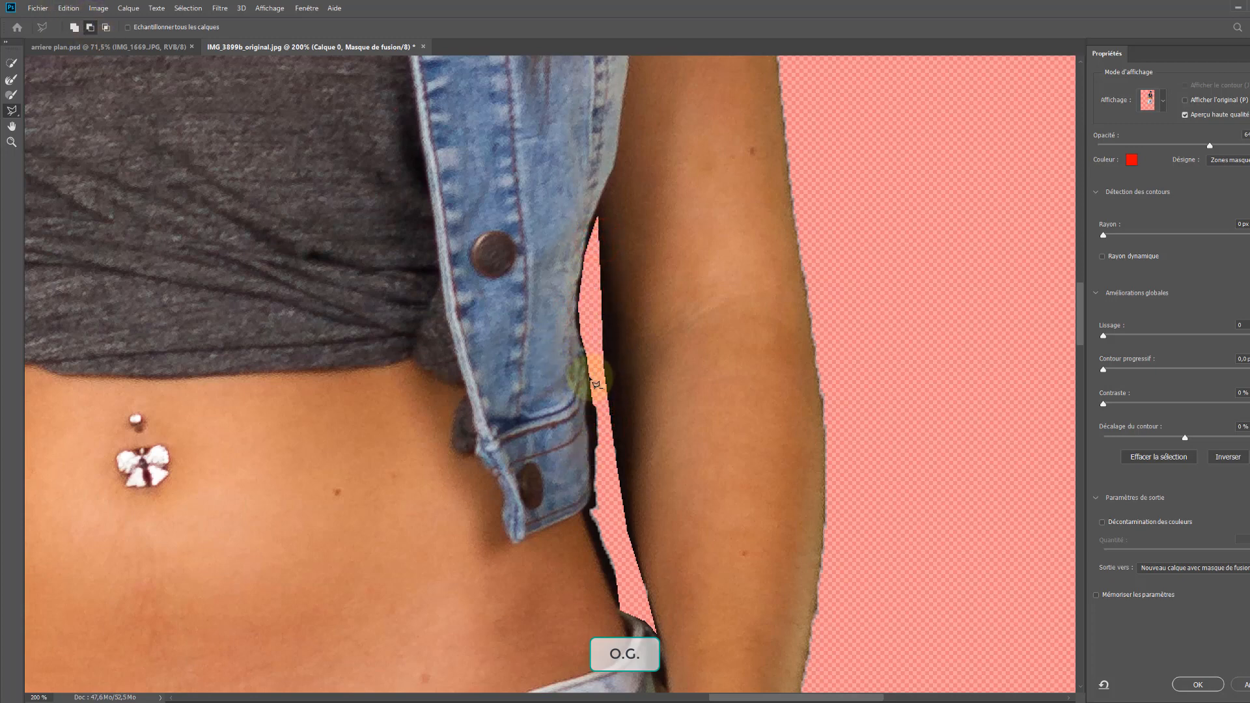
pyautogui.moveTo(588, 377)
pyautogui.mouseDown()
pyautogui.moveTo(596, 503)
pyautogui.moveTo(615, 475)
pyautogui.moveTo(596, 453)
pyautogui.mouseUp()
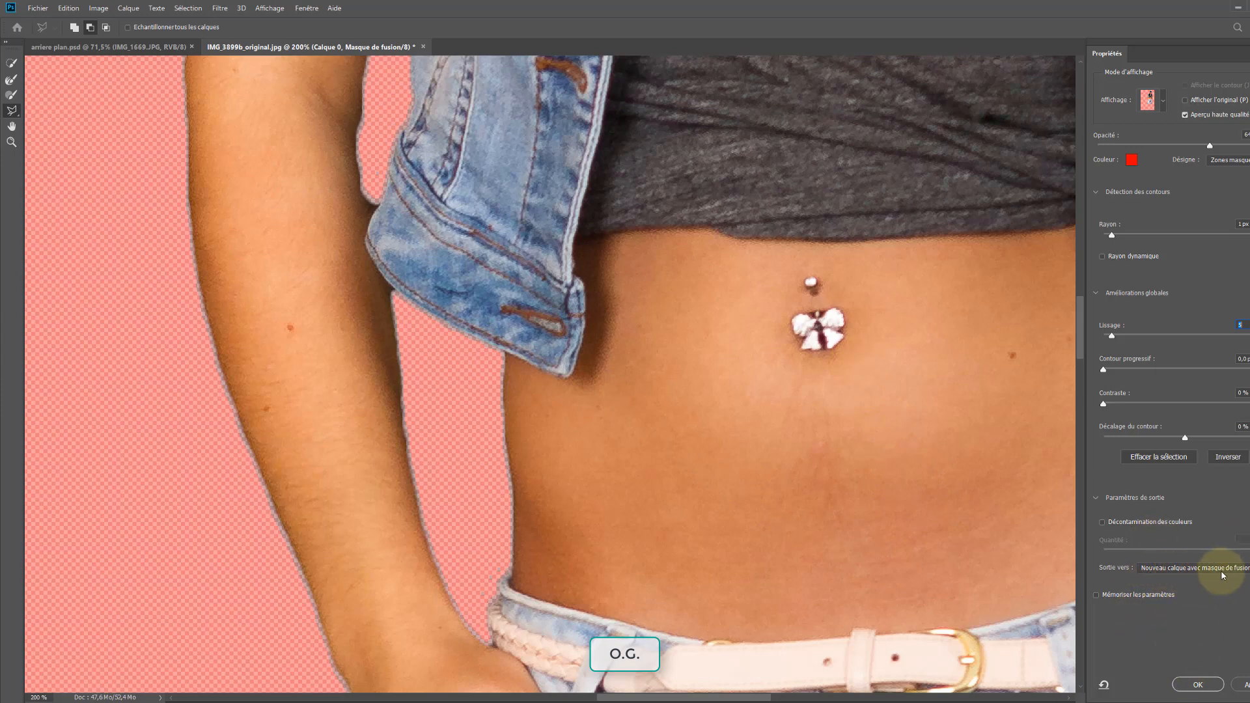
pyautogui.click(1199, 685)
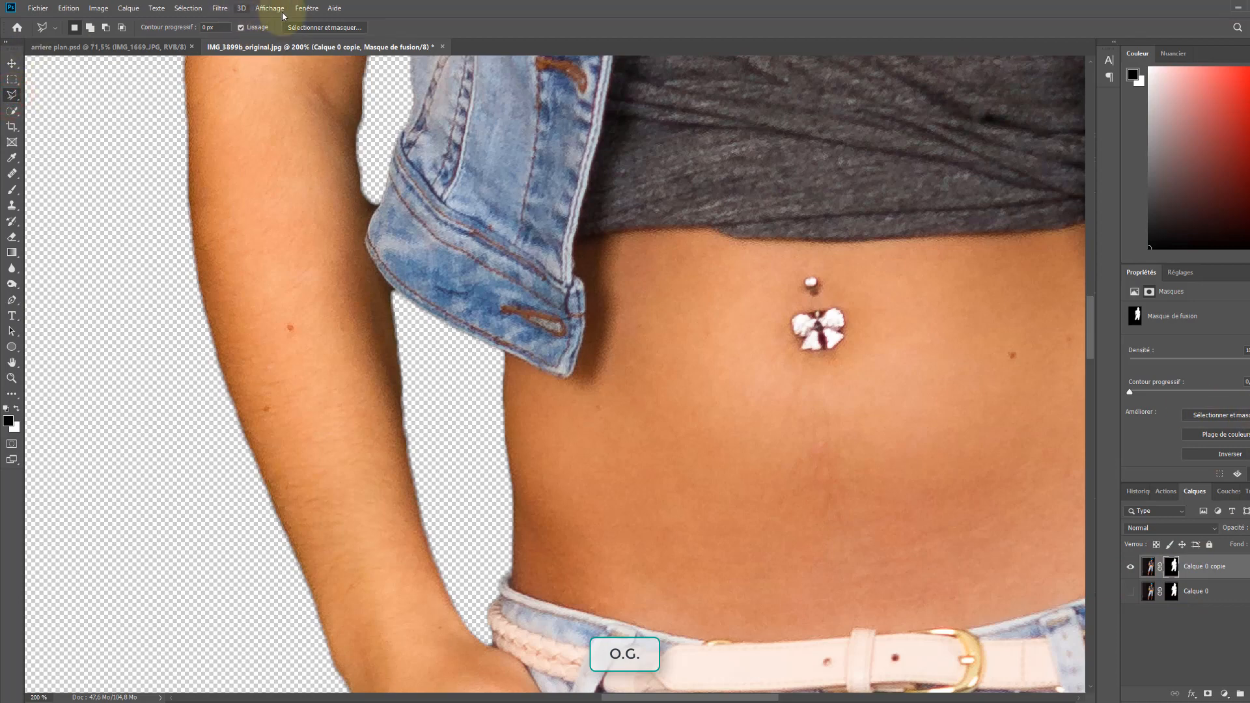
# Reopen the new layer's mask in Select and Mask and examine the cutout edges around the arms, sleeve and vest
pyautogui.click(319, 29)
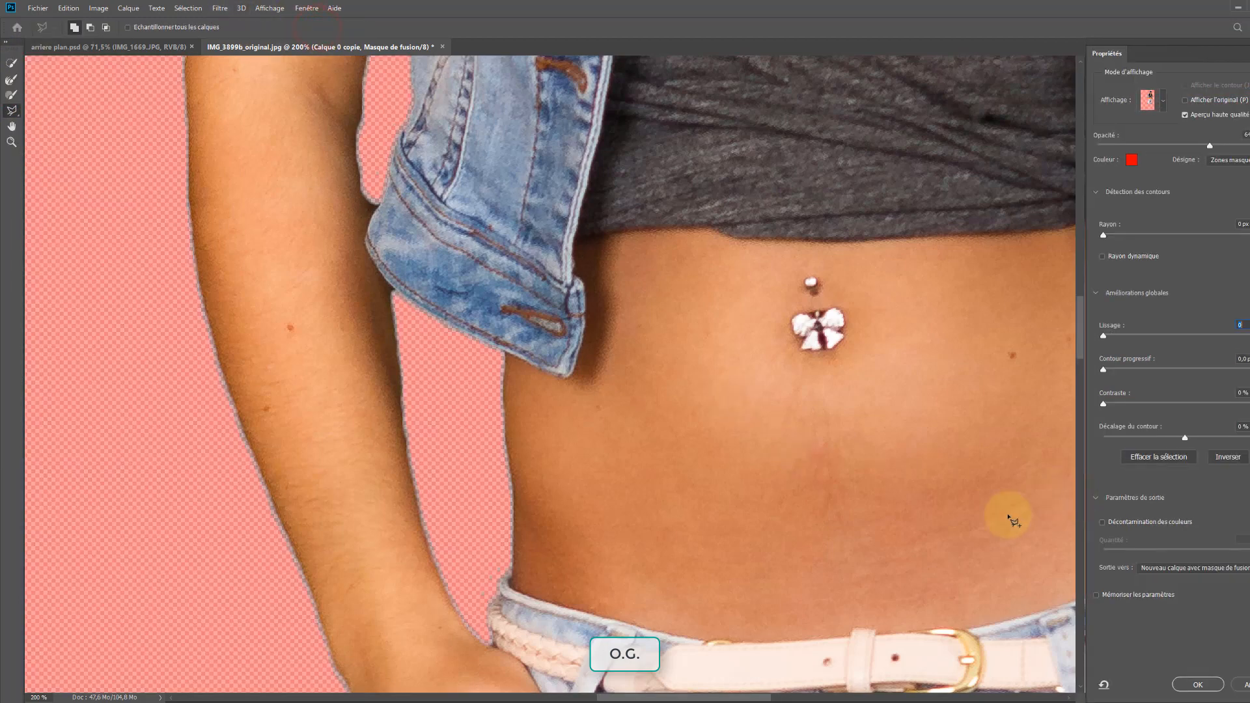
pyautogui.moveTo(732, 331); pyautogui.dragTo(793, 516)
pyautogui.moveTo(791, 361); pyautogui.dragTo(642, 534)
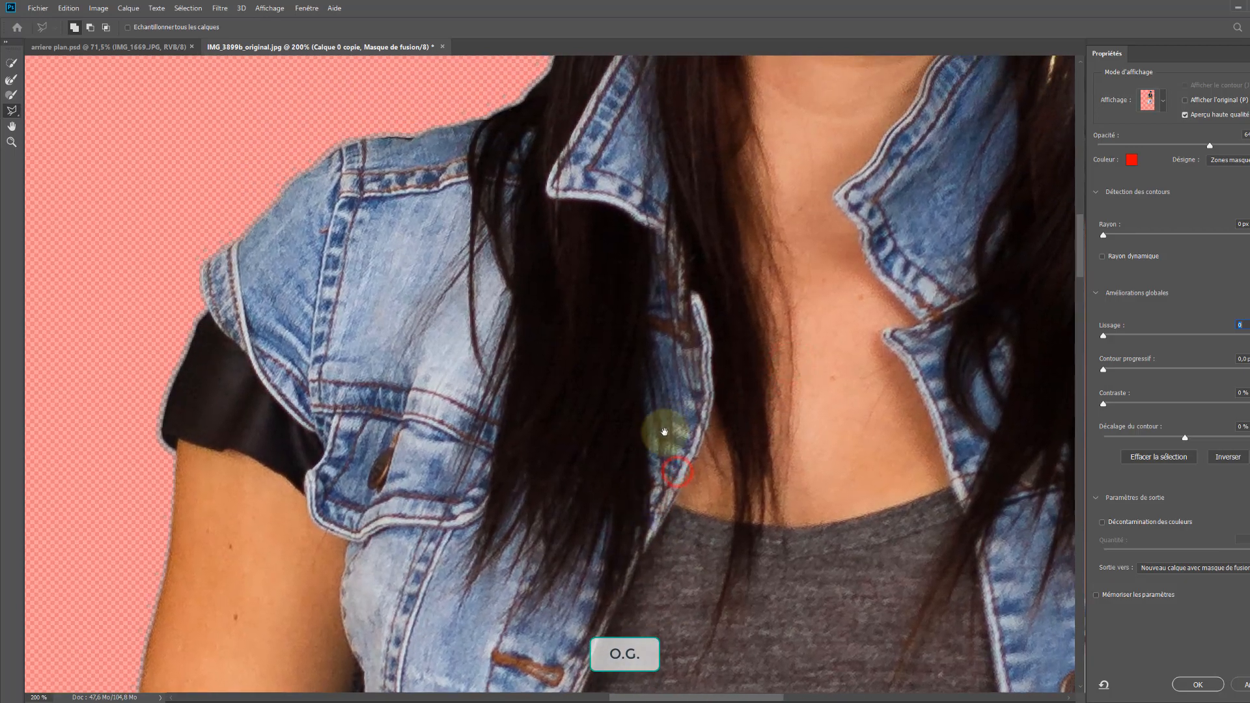
pyautogui.moveTo(665, 433); pyautogui.dragTo(539, 306)
pyautogui.moveTo(660, 477); pyautogui.dragTo(637, 330)
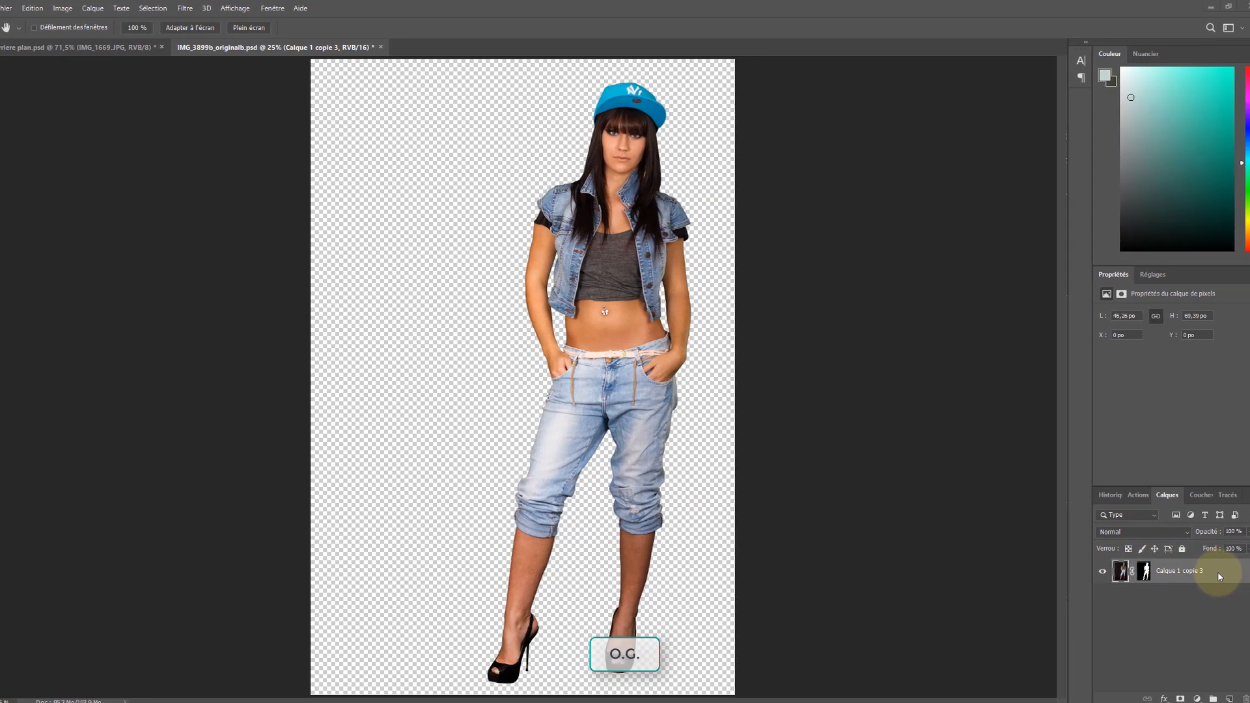
# Convert the cut-out woman's layer in IMG_3899b_originalb.psd to a smart object
pyautogui.click(1211, 608)
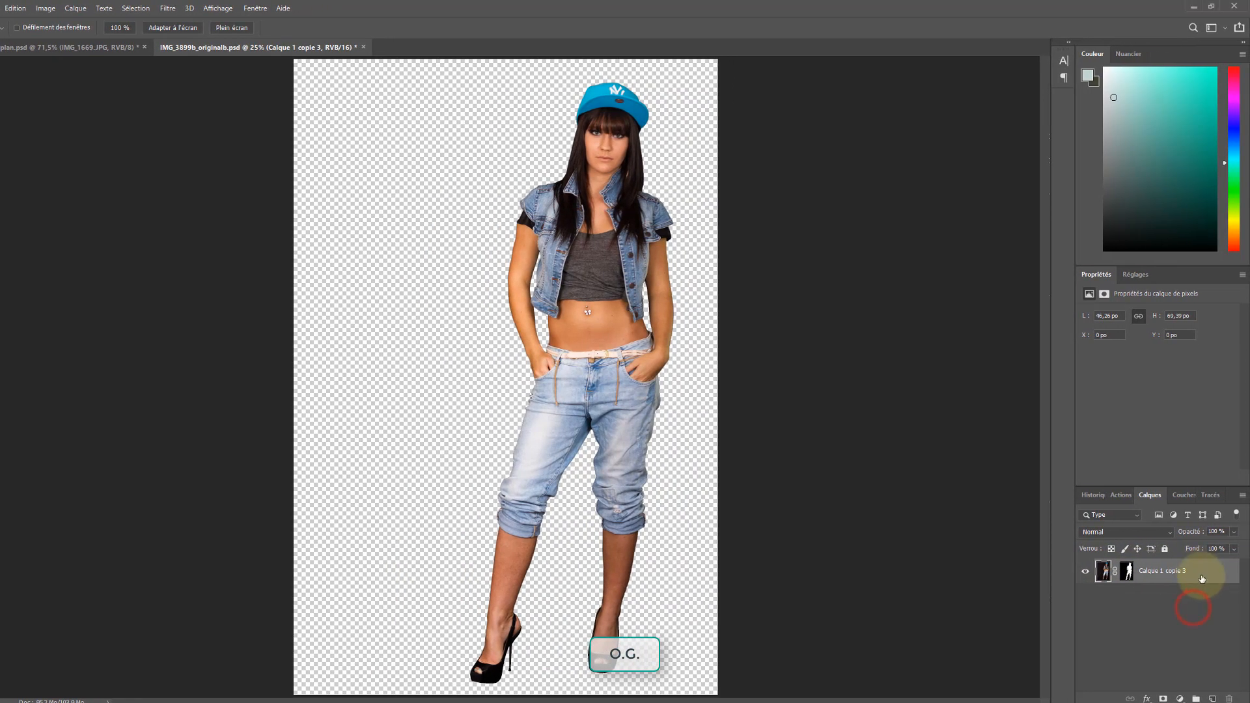
pyautogui.rightClick(1206, 577)
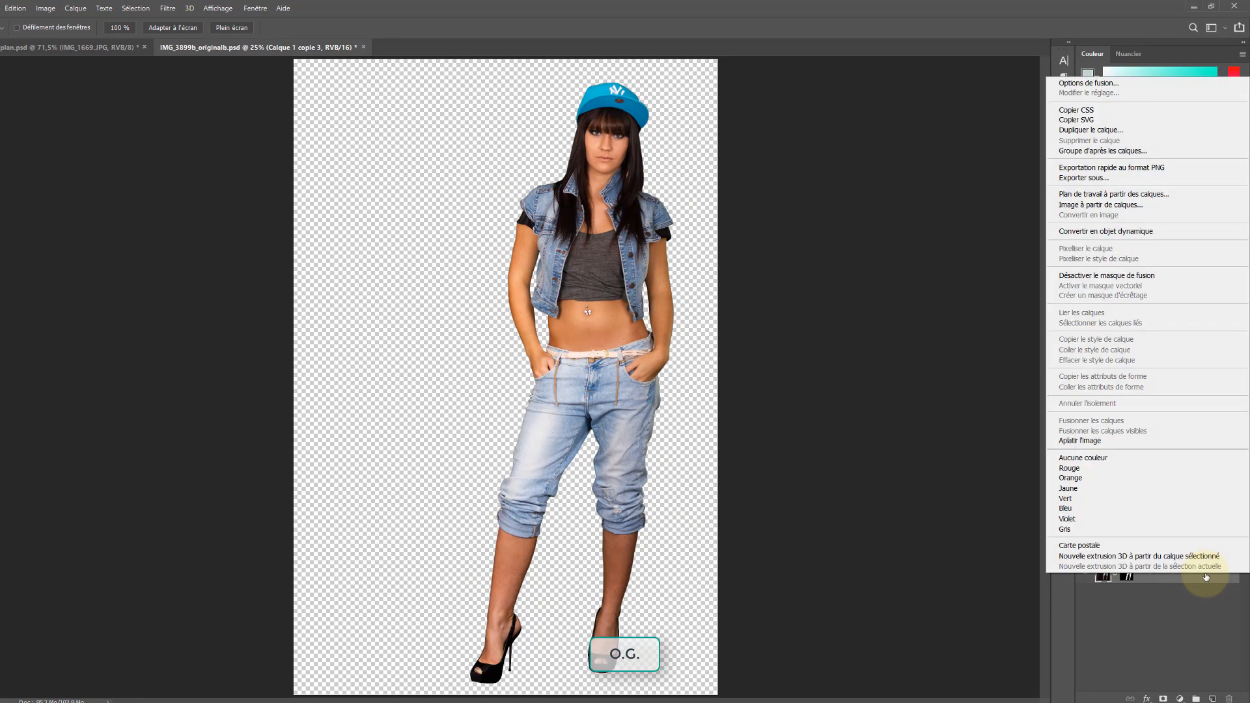
pyautogui.click(1169, 231)
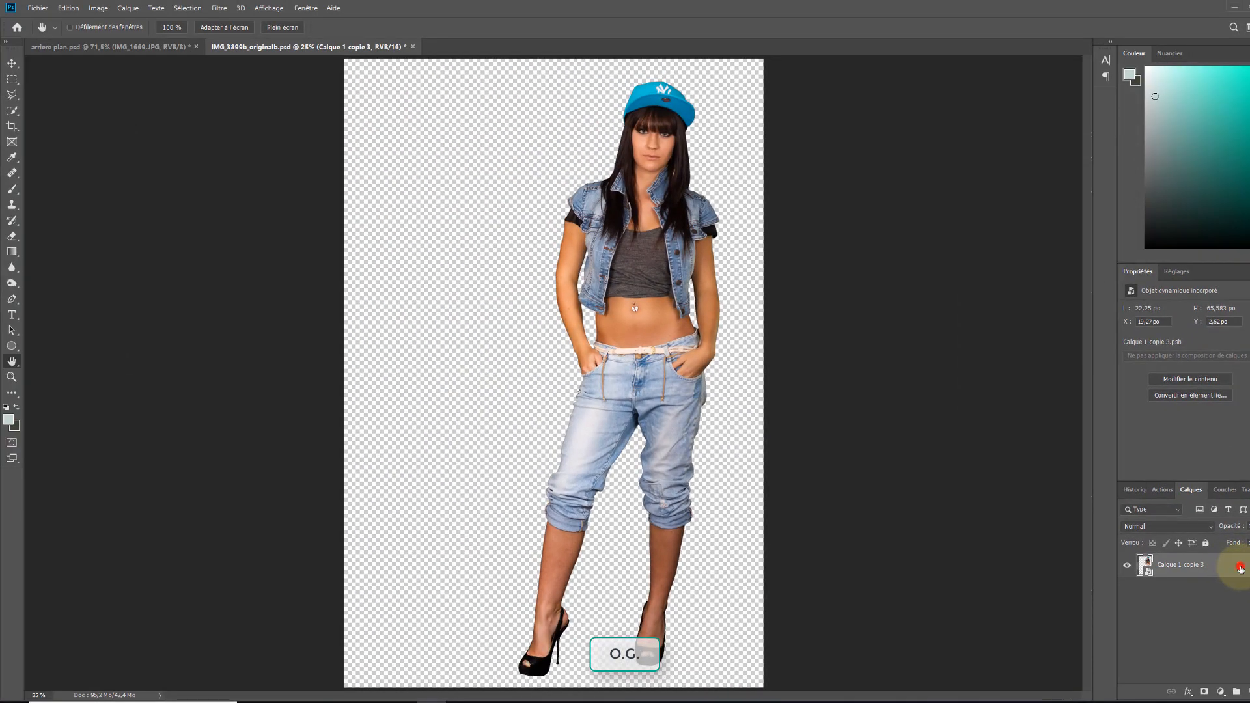
# Copy the woman's smart object layer into arriere plan.psd, accepting the difference in bit depth
pyautogui.moveTo(1241, 570); pyautogui.dragTo(593, 360)
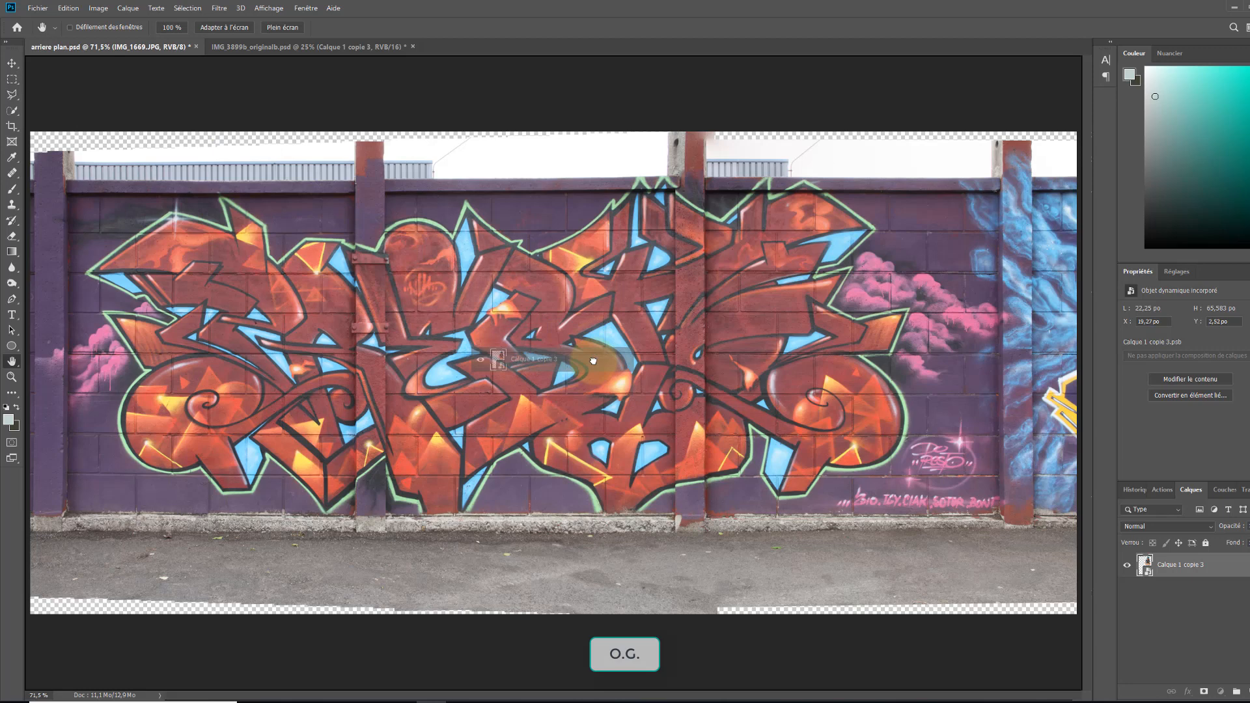
pyautogui.moveTo(593, 360); pyautogui.dragTo(596, 360)
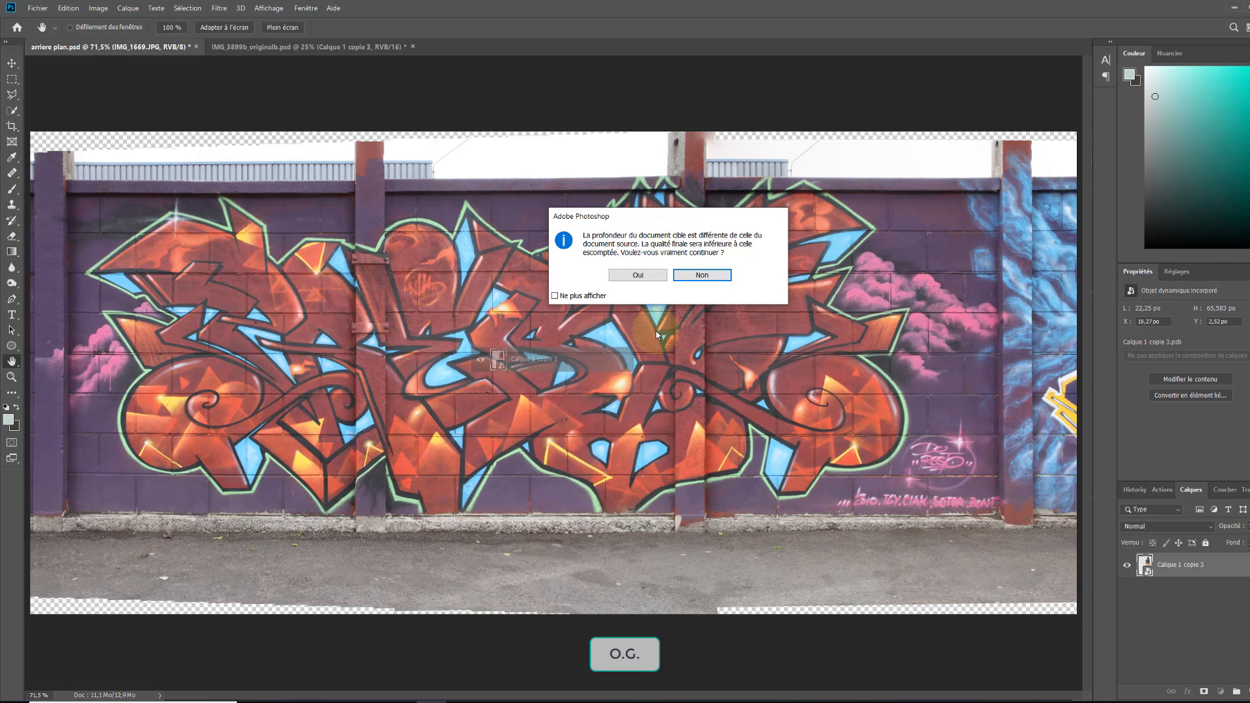
pyautogui.click(634, 275)
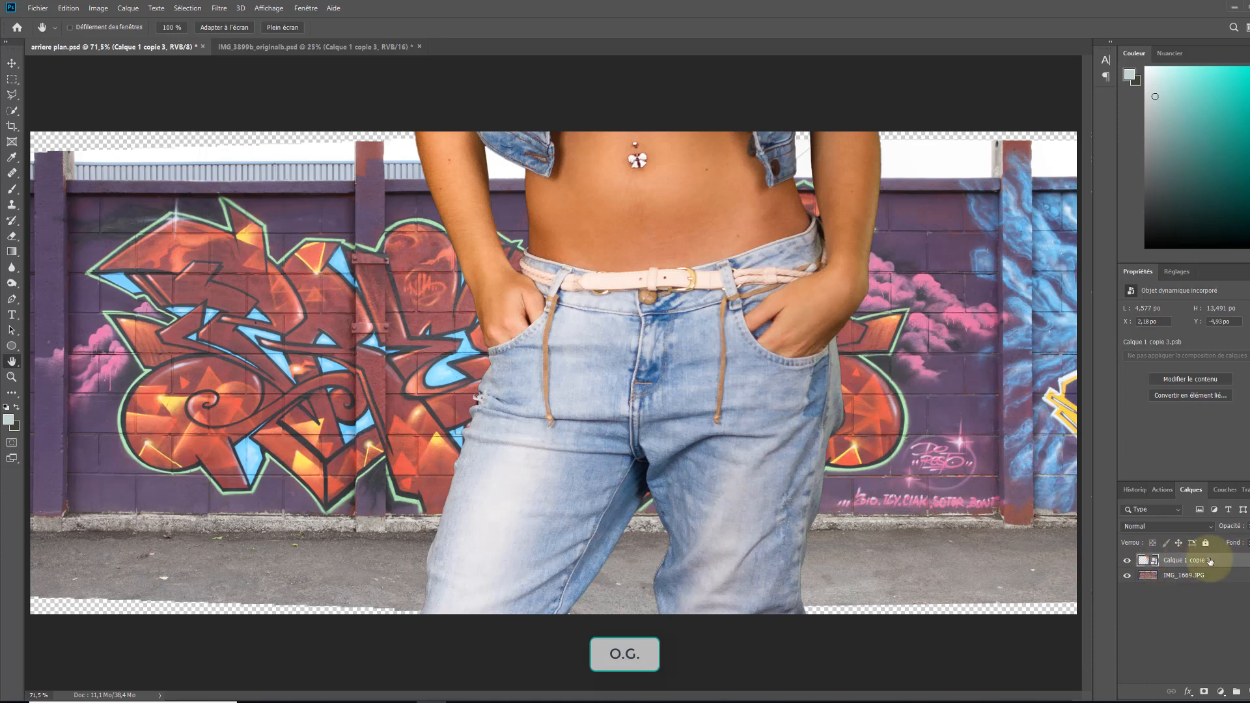
# Free-transform the woman proportionally to about 6.15% and place her upright in front of the middle of the graffiti wall
pyautogui.hotkey('ctrl', 't')
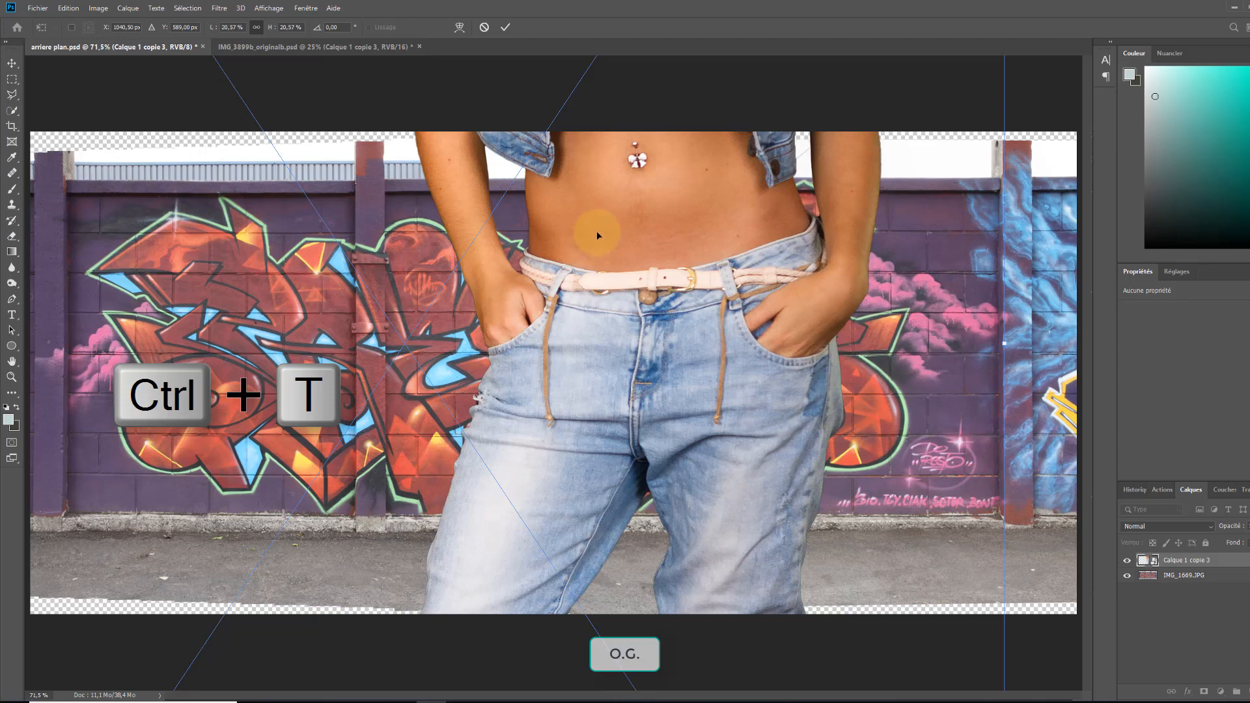
pyautogui.moveTo(632, 203); pyautogui.dragTo(627, 500)
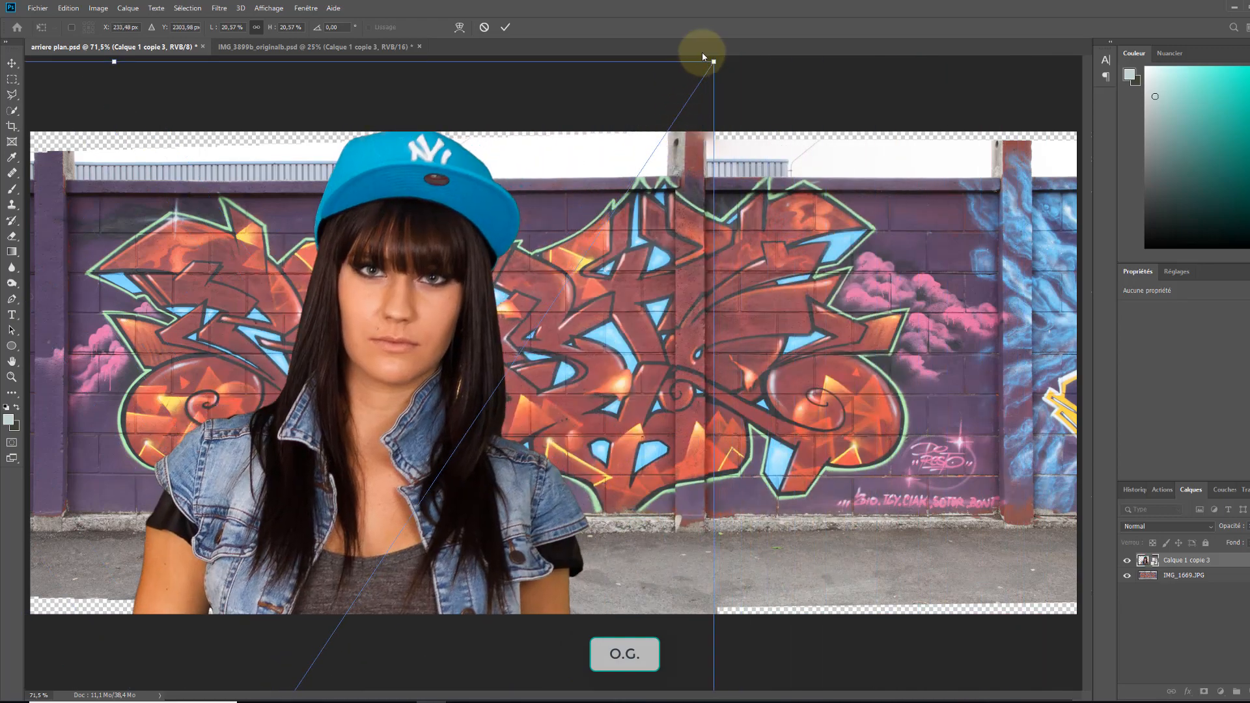
pyautogui.moveTo(713, 63); pyautogui.dragTo(847, 267)
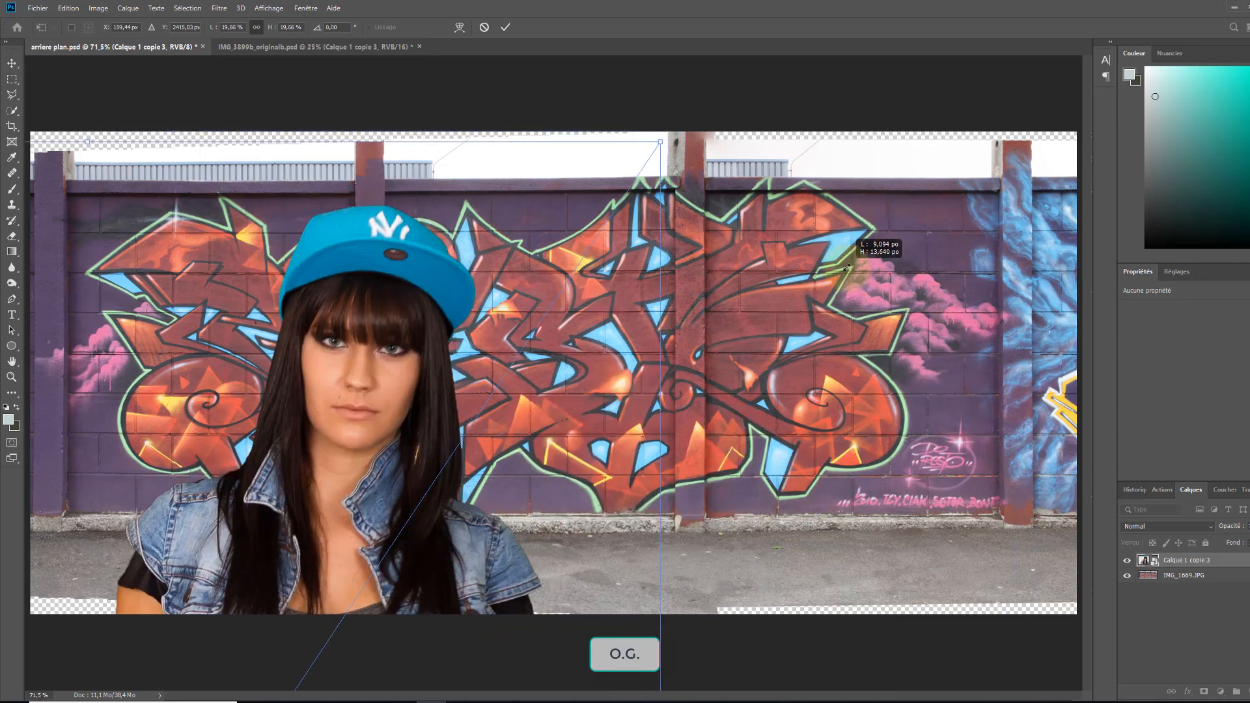
pyautogui.moveTo(846, 267); pyautogui.dragTo(772, 285)
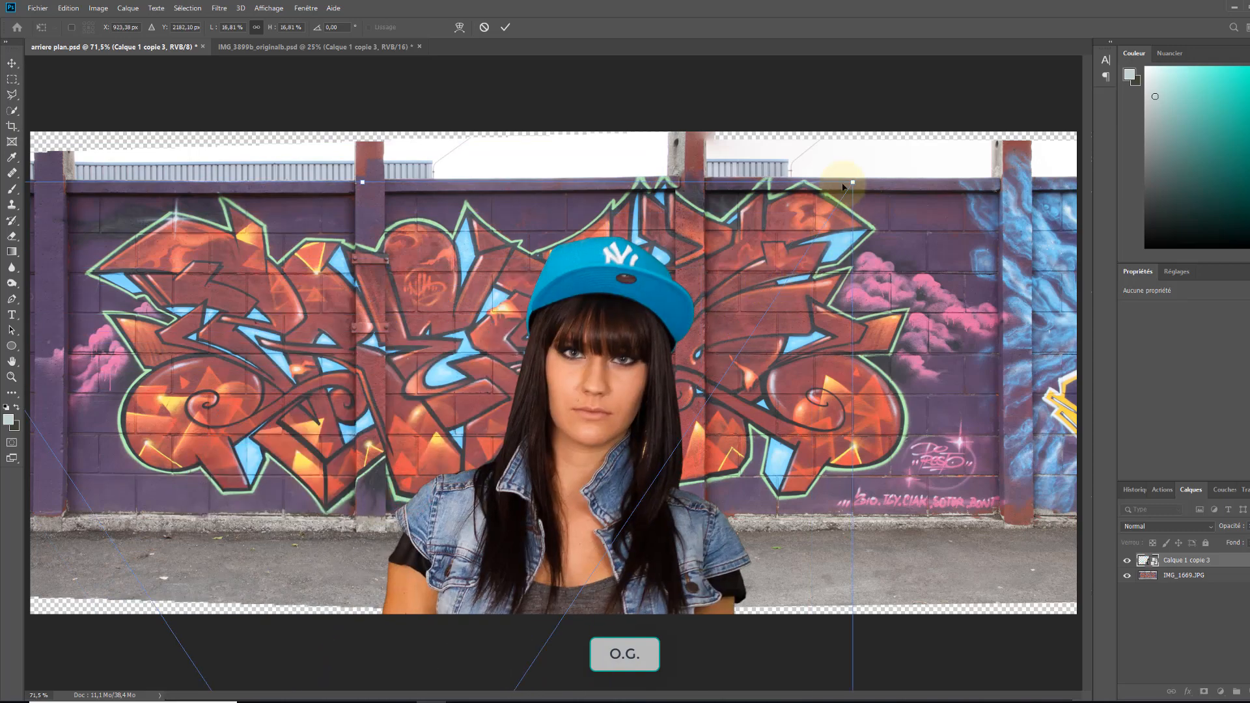
pyautogui.moveTo(852, 180); pyautogui.dragTo(586, 432)
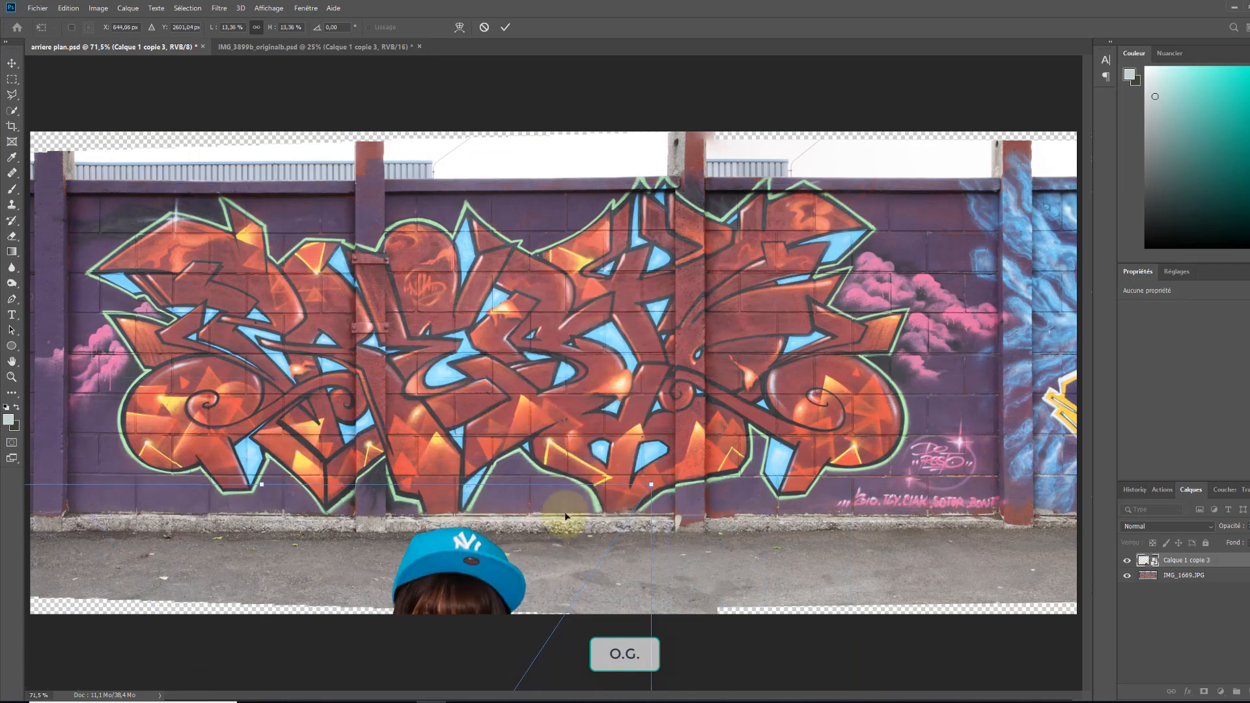
pyautogui.moveTo(563, 515); pyautogui.dragTo(716, 419)
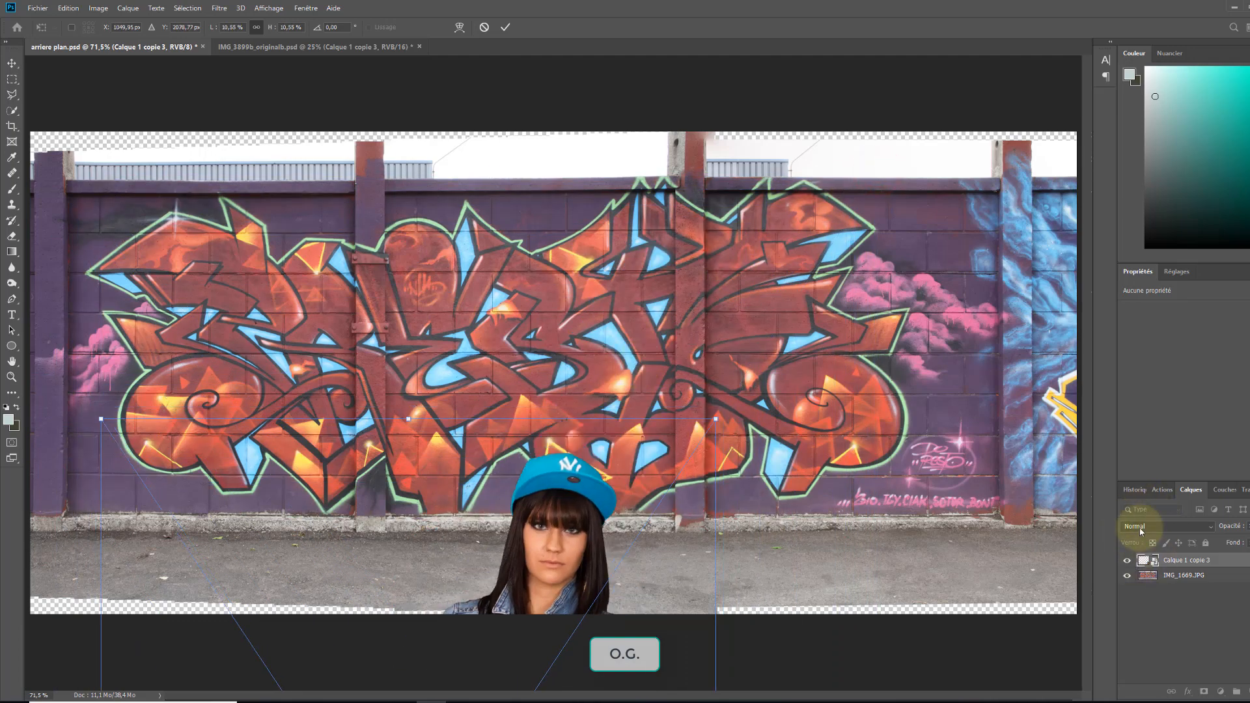
pyautogui.moveTo(616, 474); pyautogui.dragTo(691, 263)
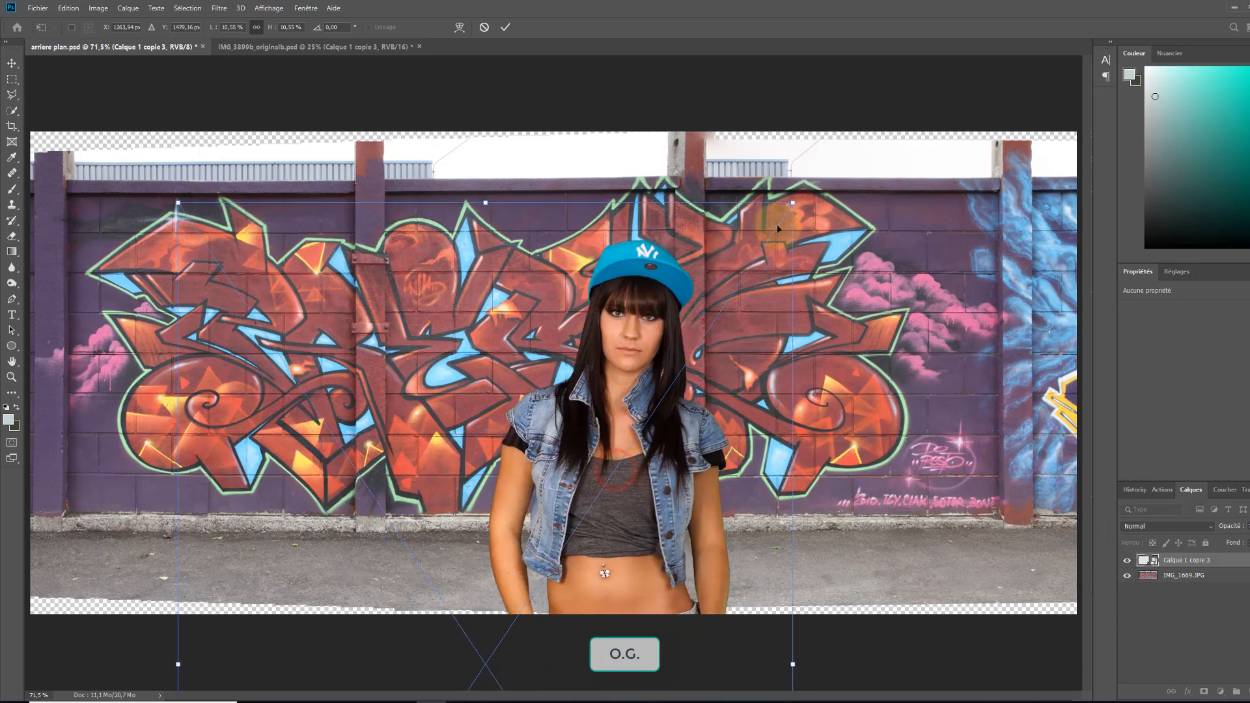
pyautogui.moveTo(793, 202); pyautogui.dragTo(637, 293)
pyautogui.moveTo(606, 357); pyautogui.dragTo(652, 255)
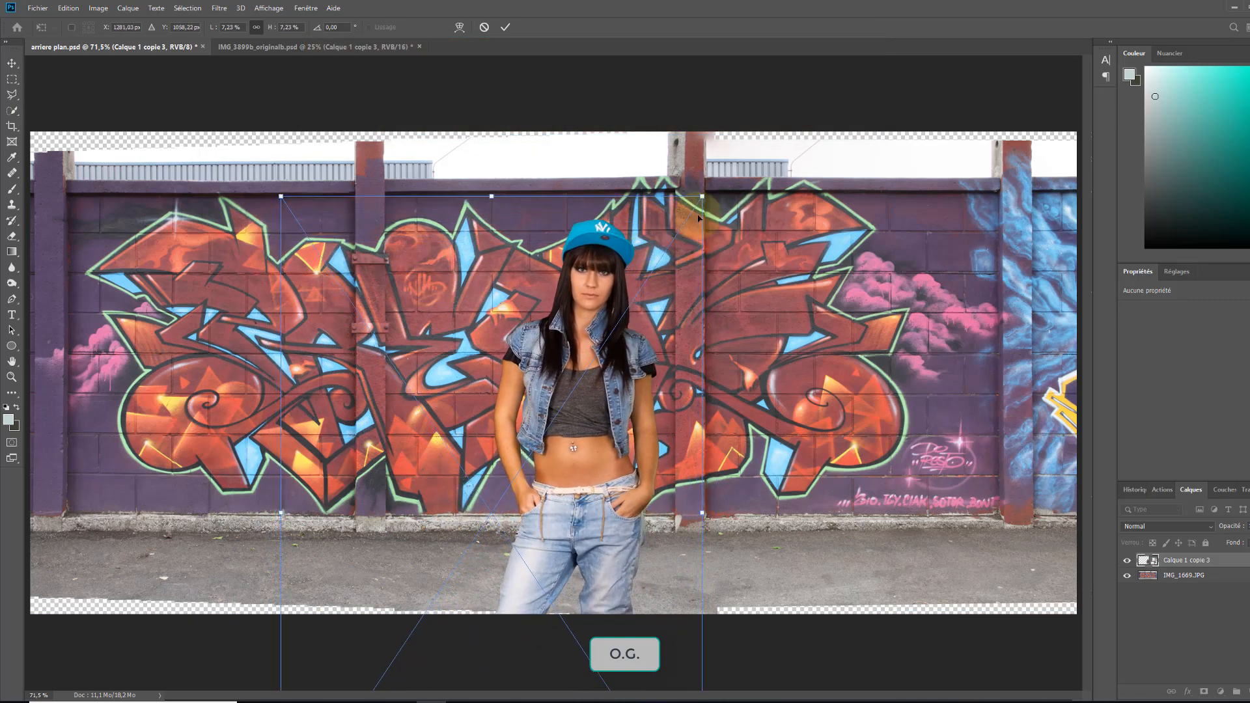
pyautogui.moveTo(702, 196); pyautogui.dragTo(625, 285)
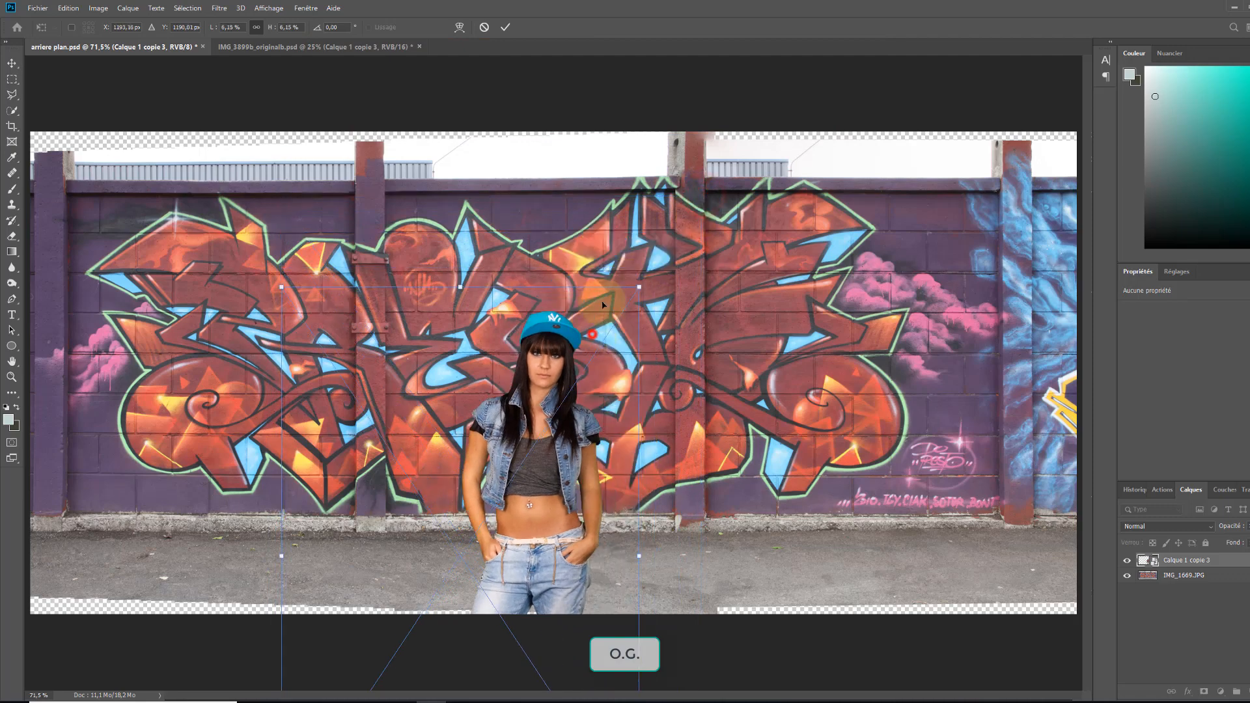
pyautogui.moveTo(593, 338); pyautogui.dragTo(614, 239)
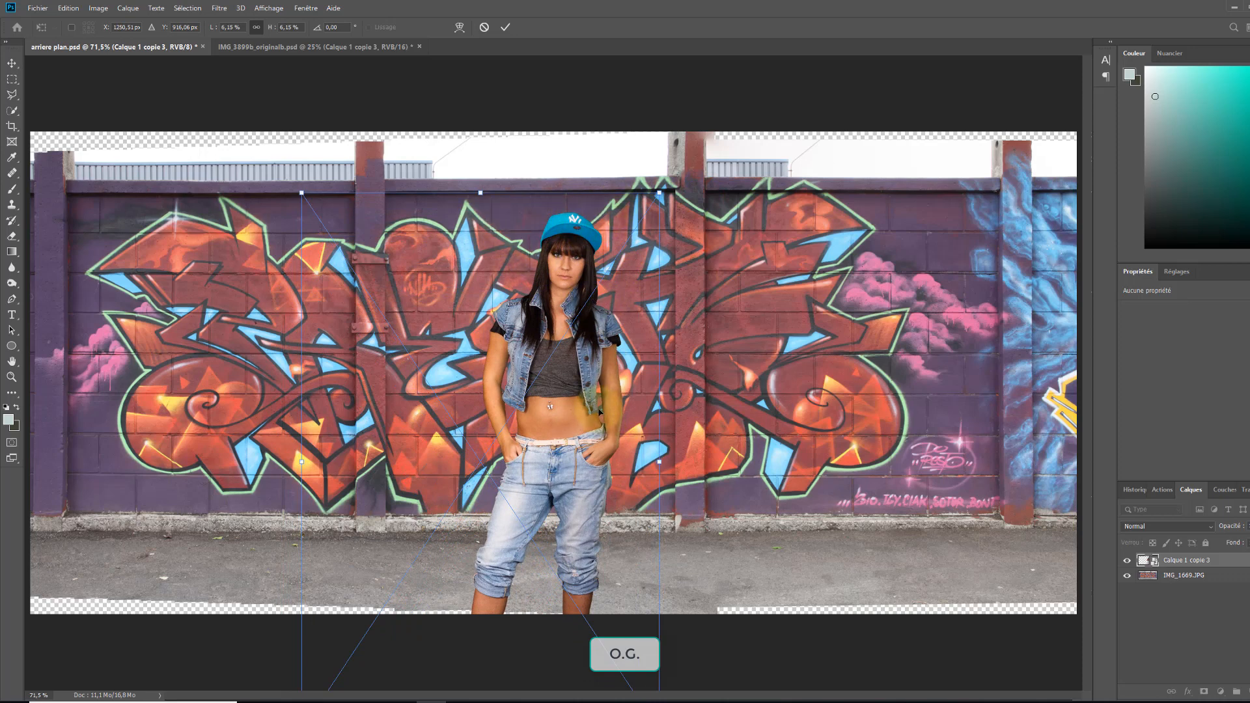
pyautogui.press('Return')
pyautogui.press('h')
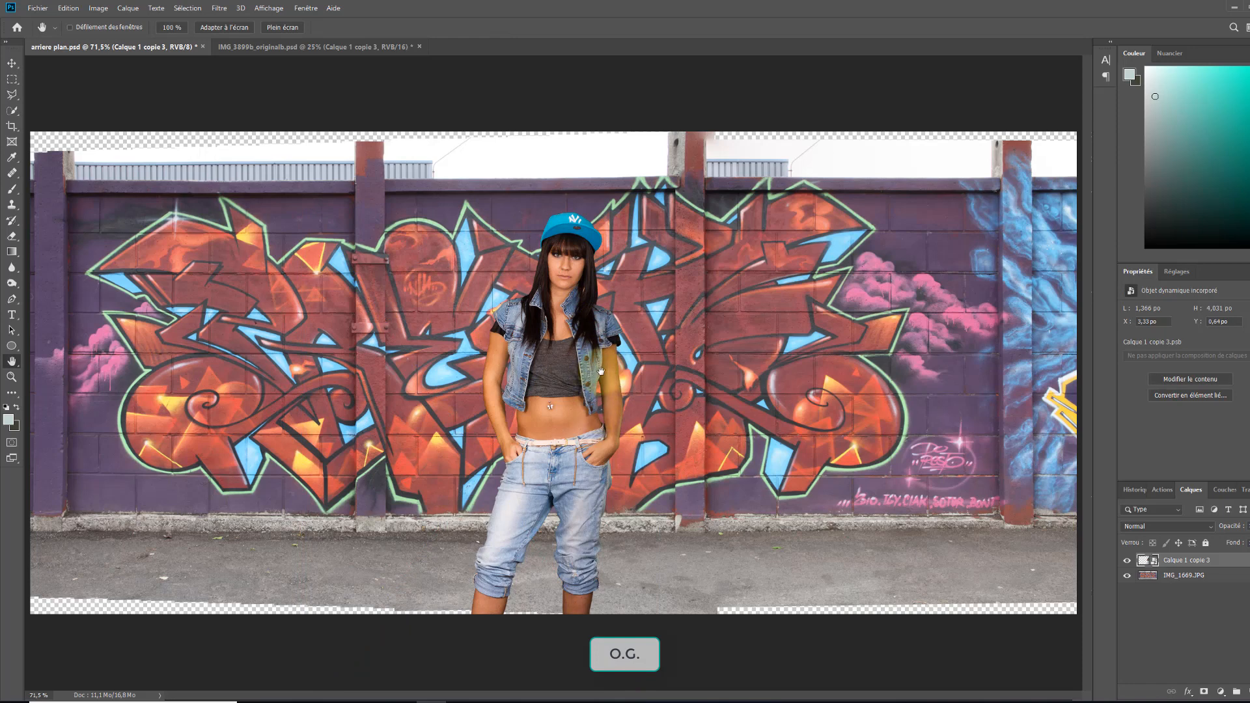
# Scale the woman down further to about 5.39% and reposition her so more of her legs fit in front of the wall
pyautogui.hotkey('ctrl', 't')
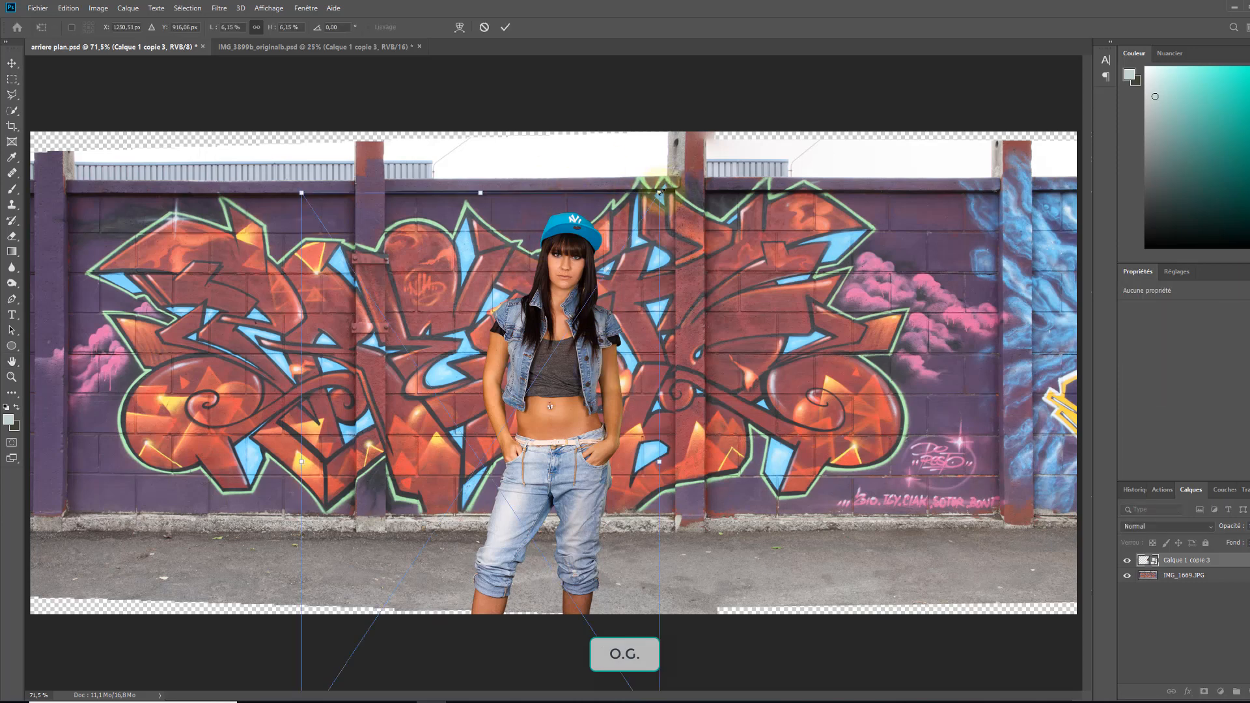
pyautogui.moveTo(660, 193); pyautogui.dragTo(614, 260)
pyautogui.moveTo(548, 341); pyautogui.dragTo(596, 303)
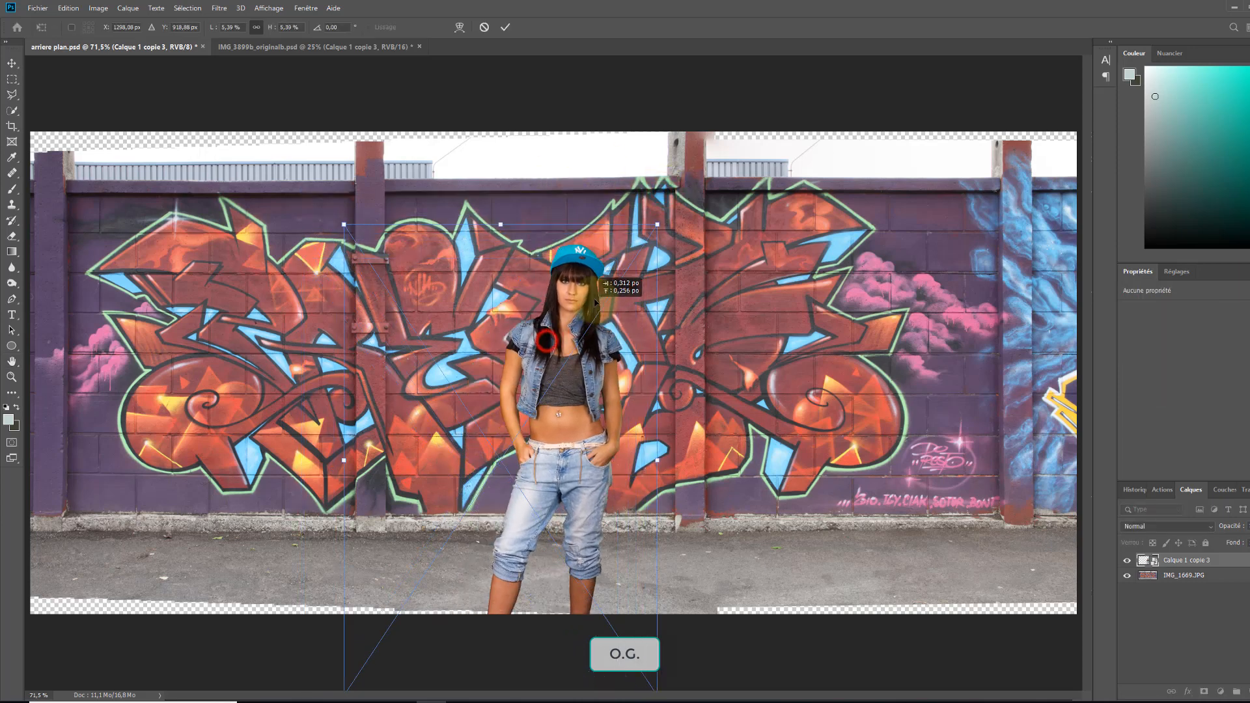
pyautogui.press('Escape')
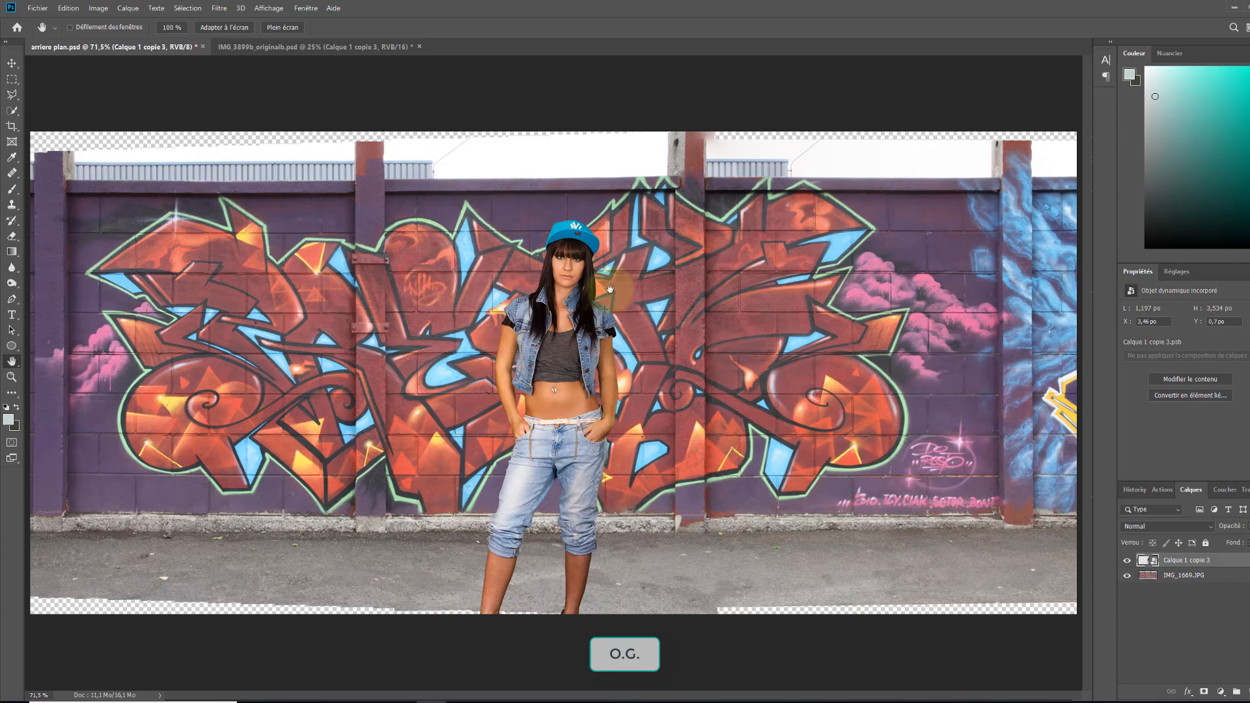
# Convert the graffiti wall layer IMG_1669.JPG to a smart object
pyautogui.press('v')
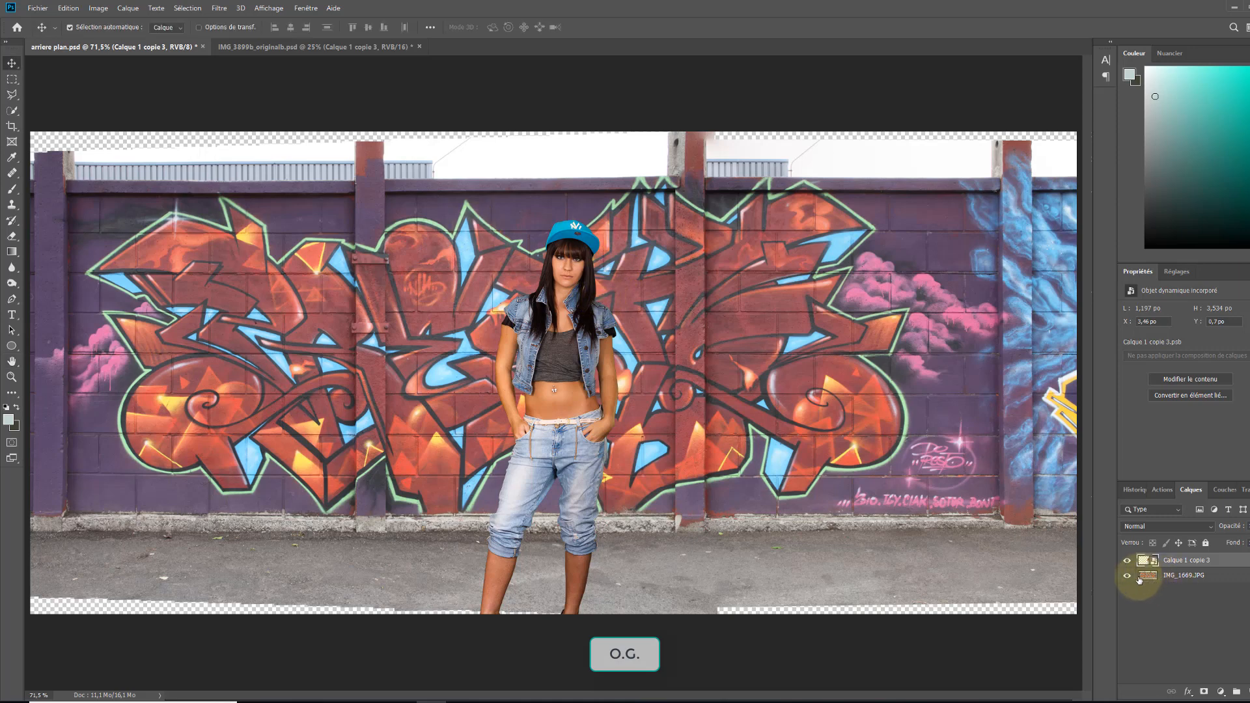
pyautogui.click(1174, 577)
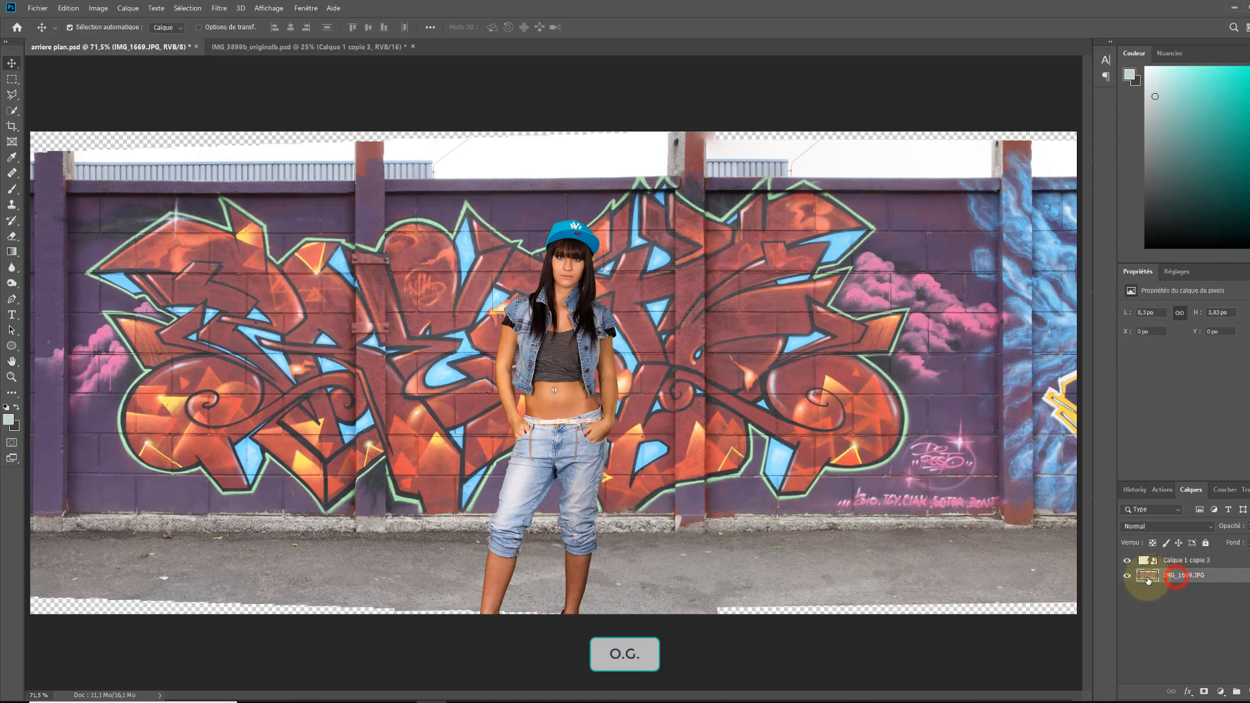
pyautogui.rightClick(1209, 579)
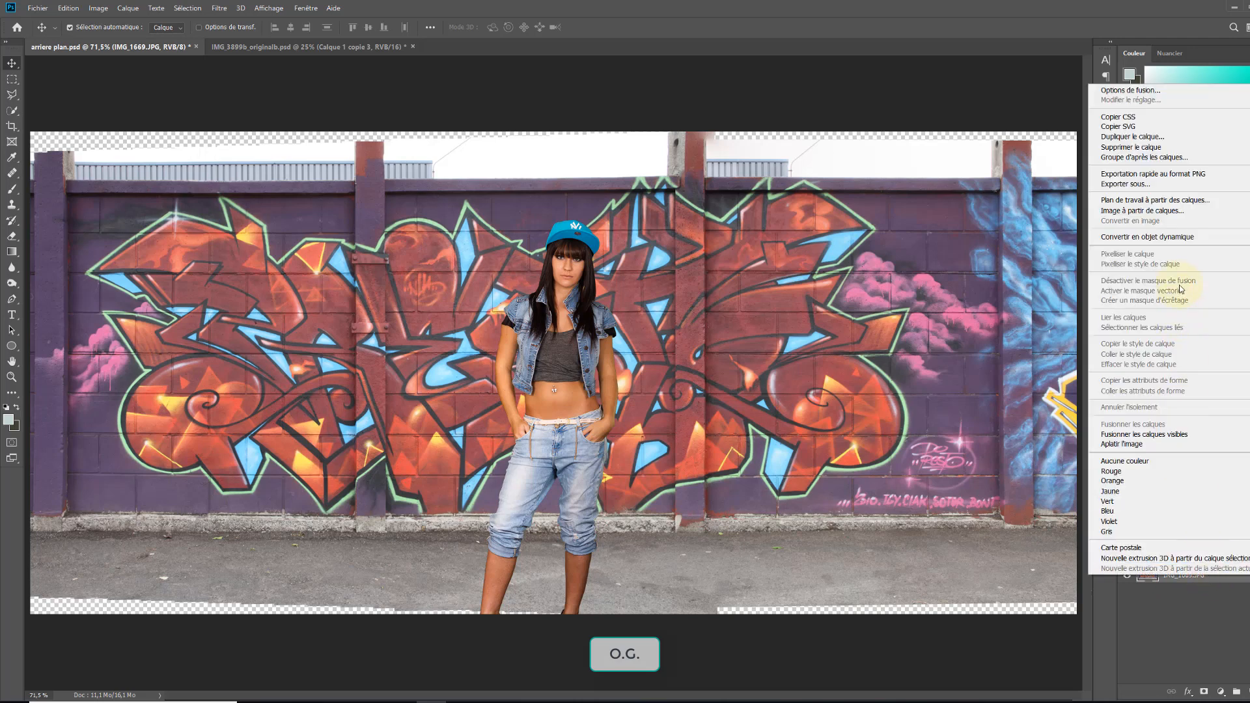
pyautogui.click(1181, 238)
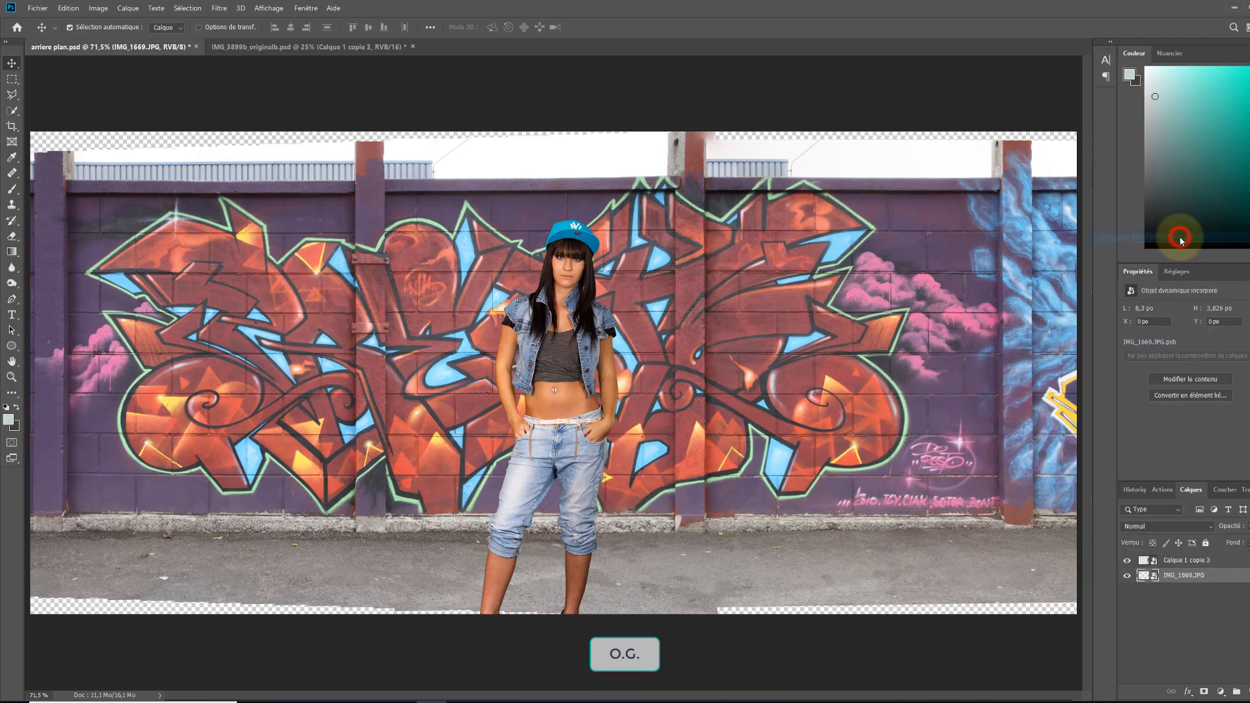